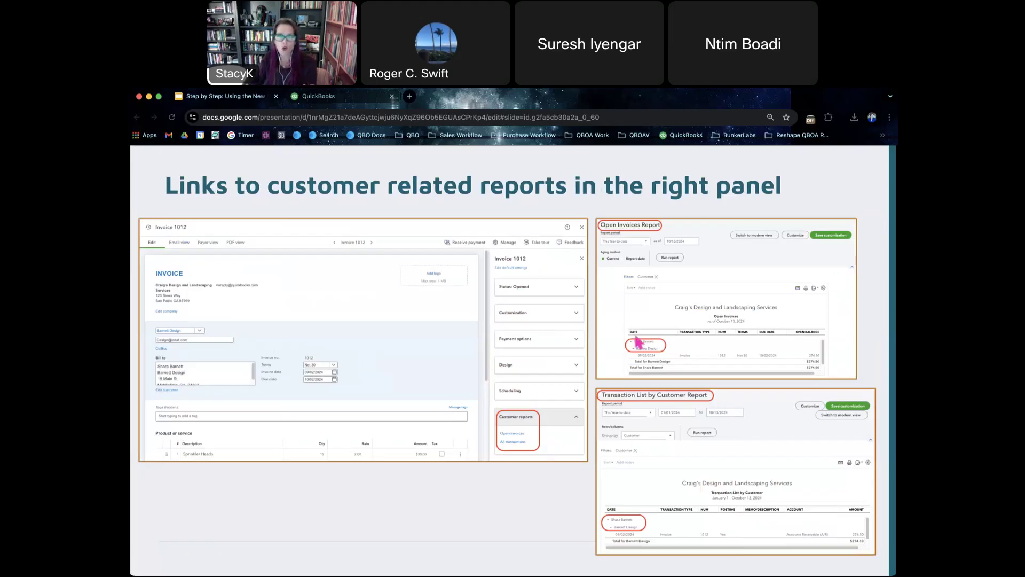
key(Right)
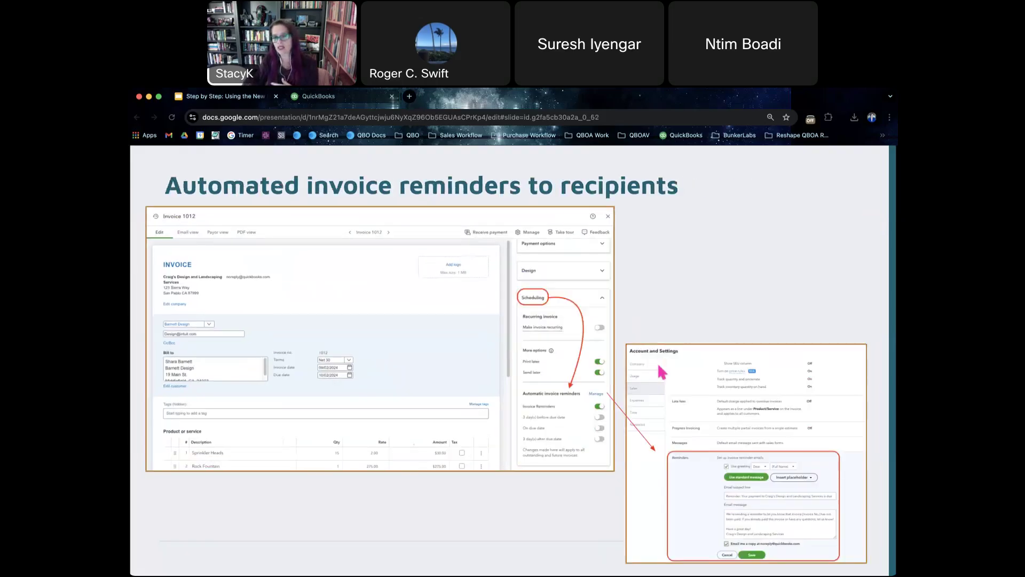
key(Left)
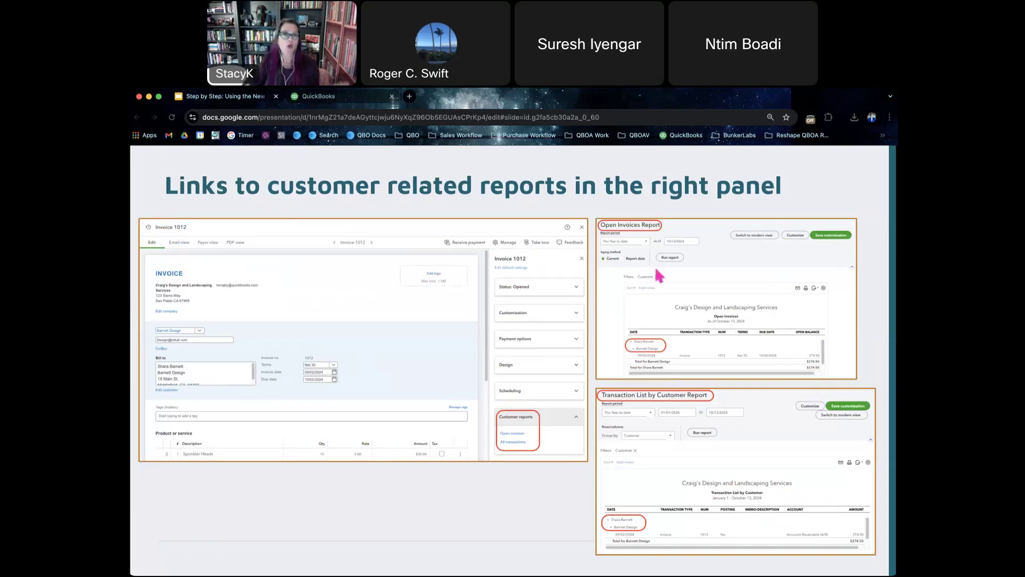
Step: Search the web for "quickbooks online test drive", opening the Test drive QuickBooks Online article and highlighting its two United States test drive links
click(347, 97)
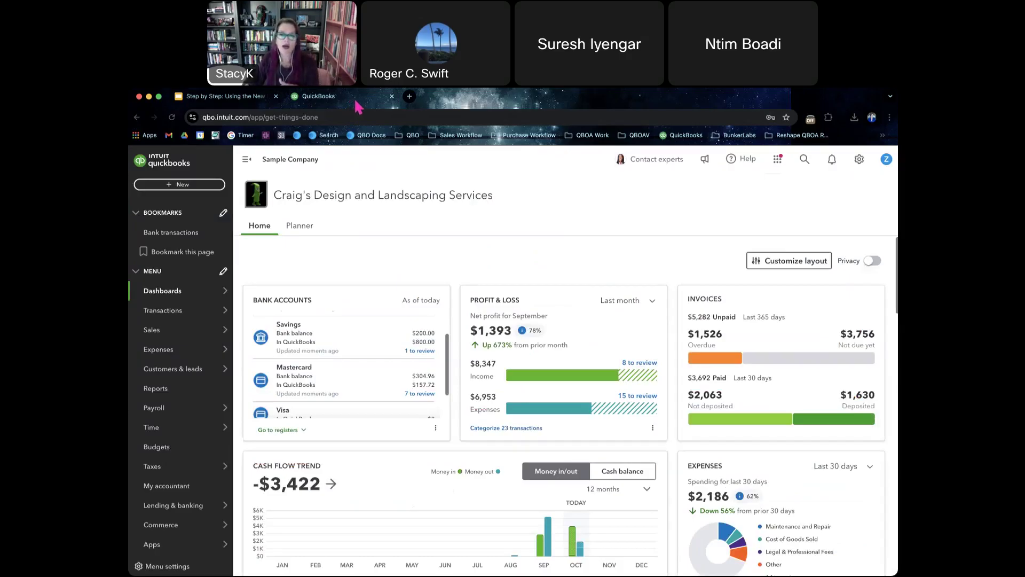
click(408, 97)
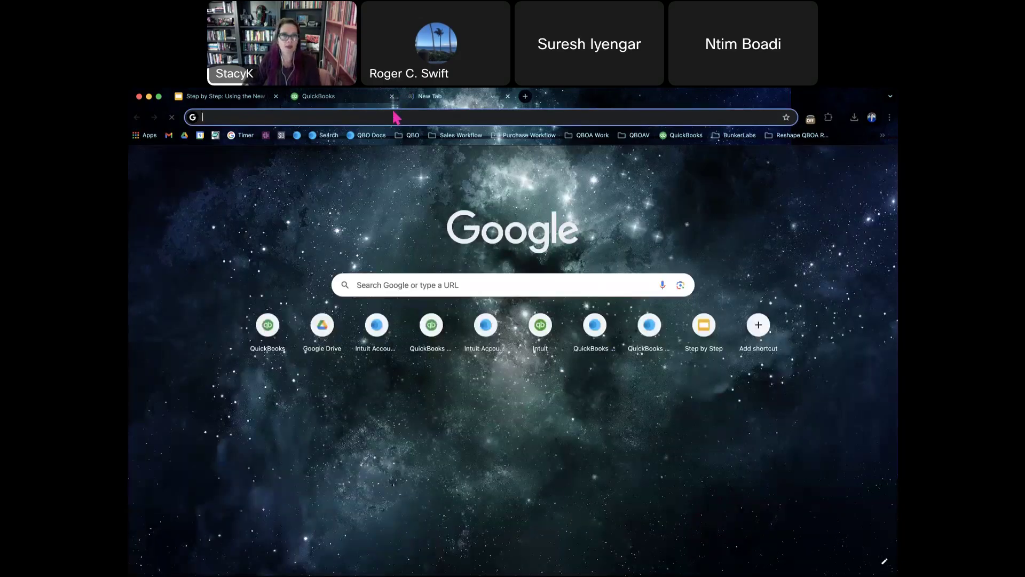
text(quickbook)
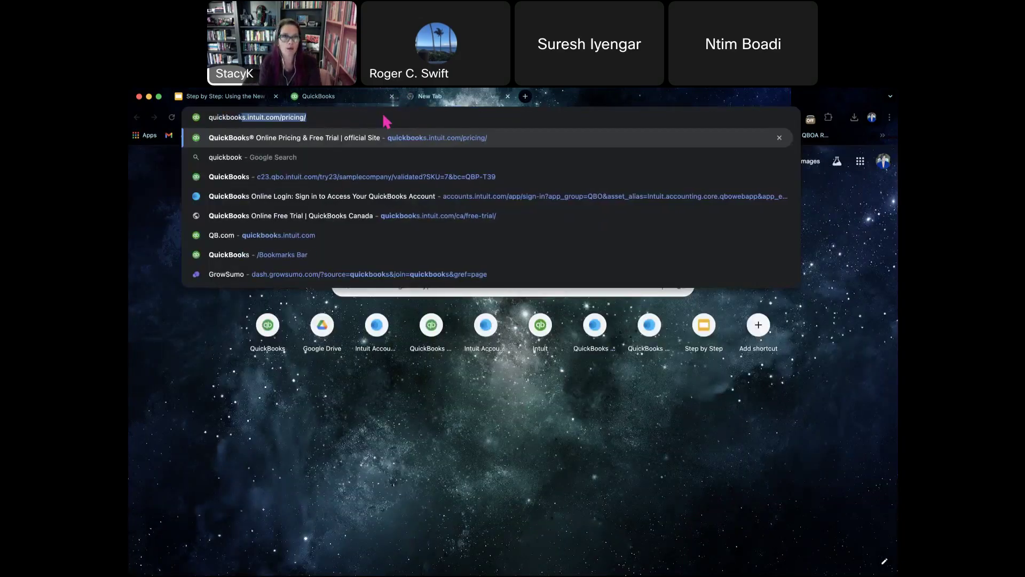
text(s online test)
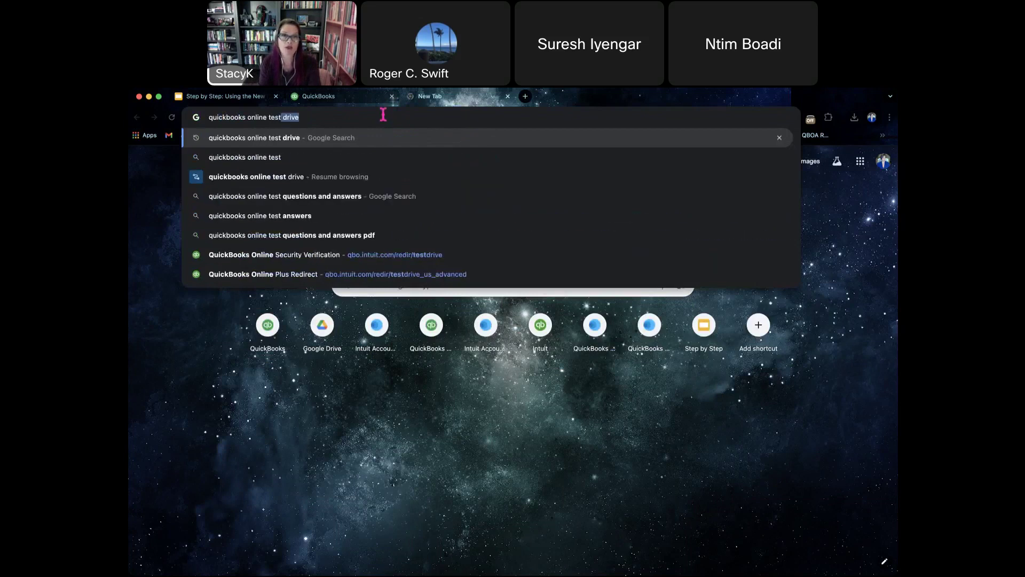
key(Return)
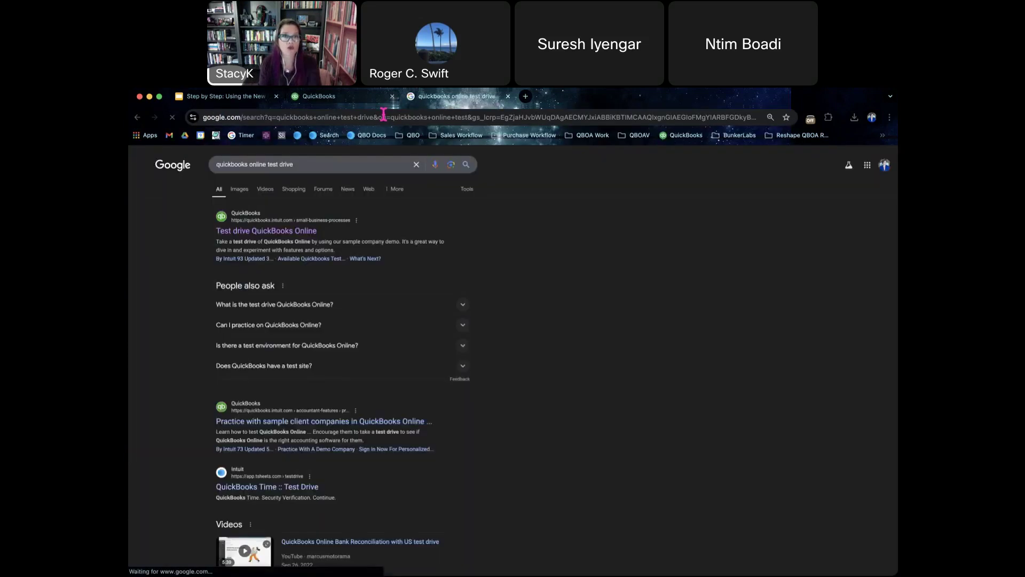
click(297, 234)
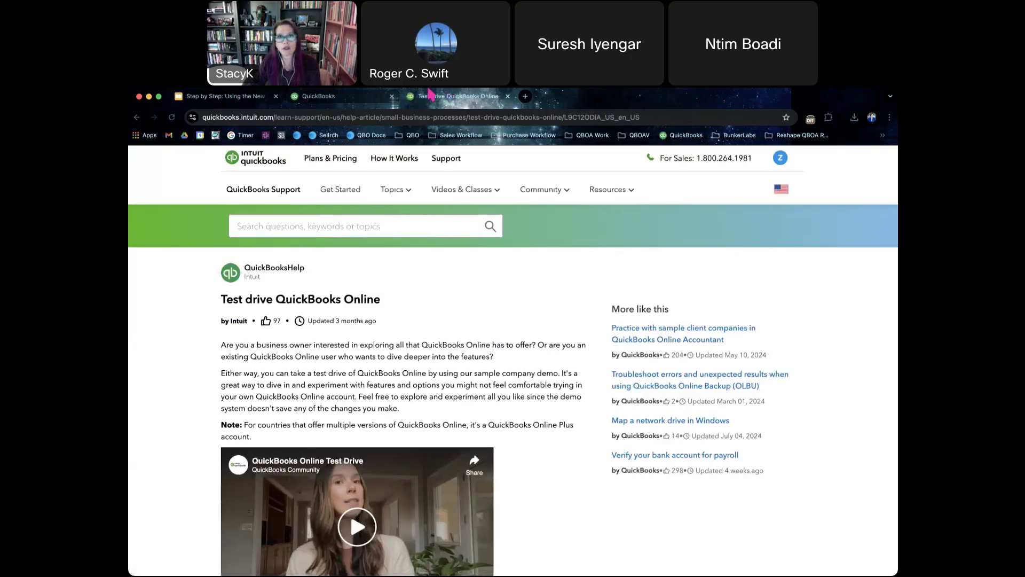
scroll(320, 384, down, 10)
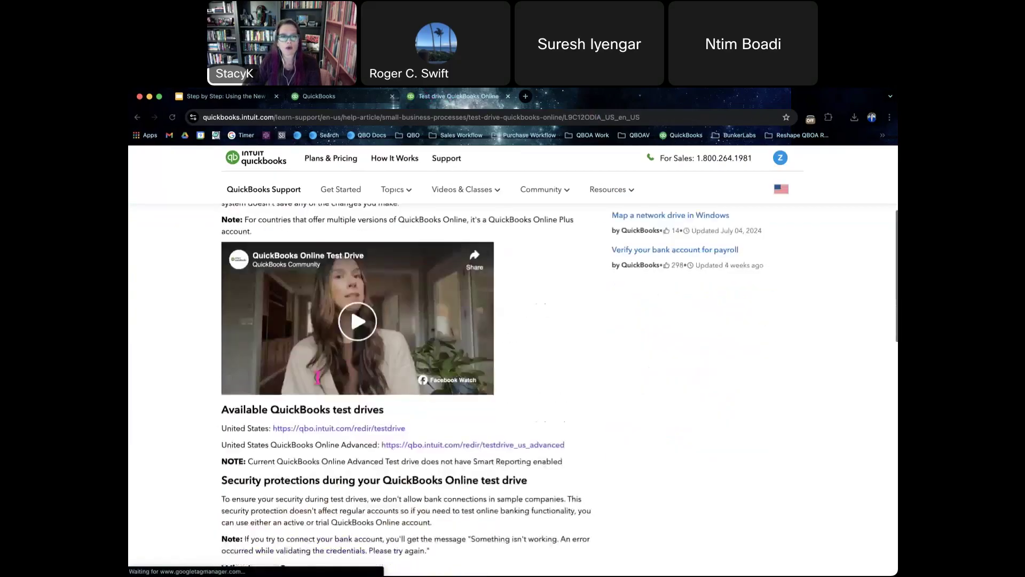
drag(565, 255, 213, 233)
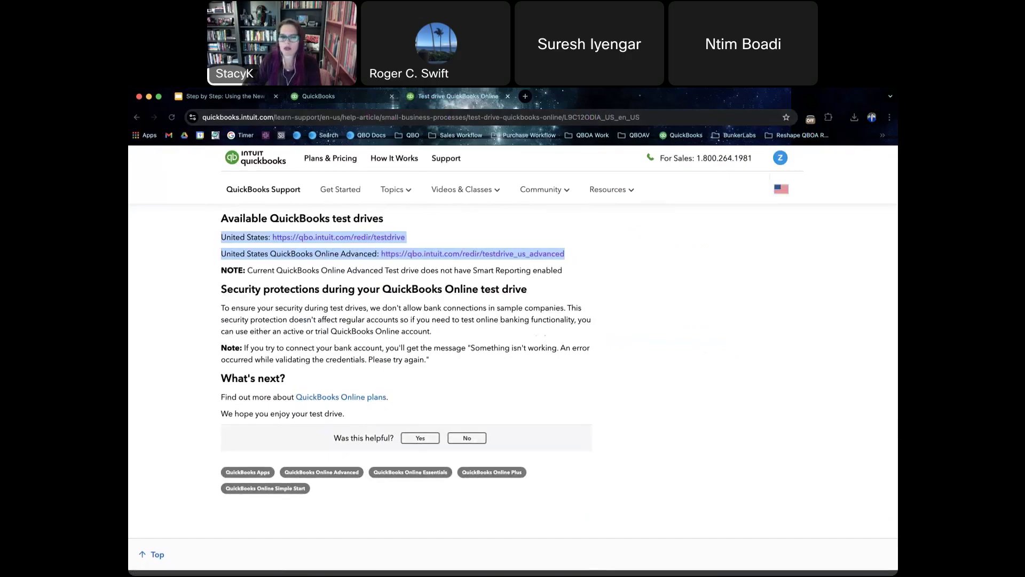
Step: Return to the QuickBooks sample company and open the Standard custom form style for editing, checking its content and design sections
click(344, 100)
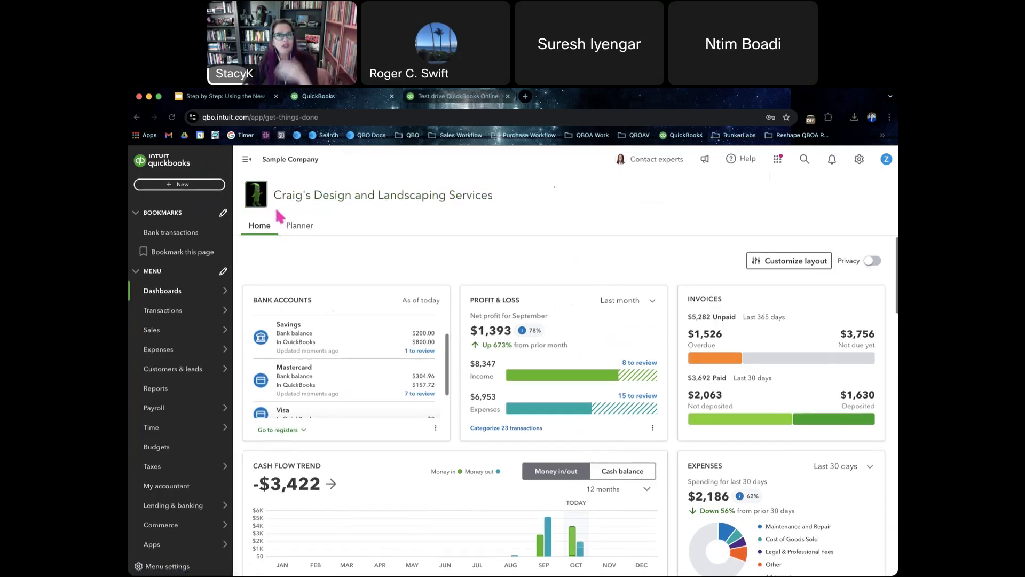
click(859, 160)
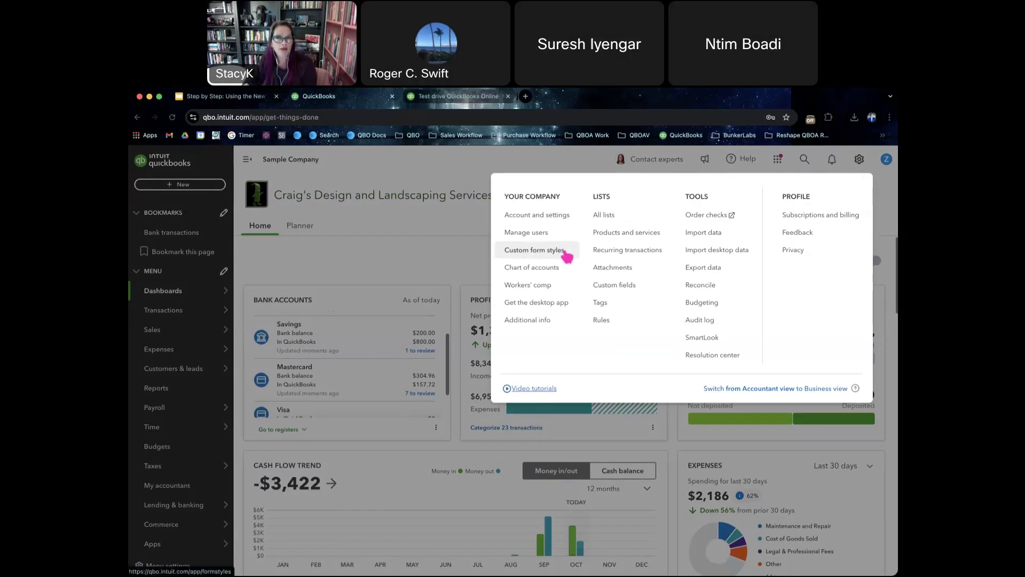
click(534, 250)
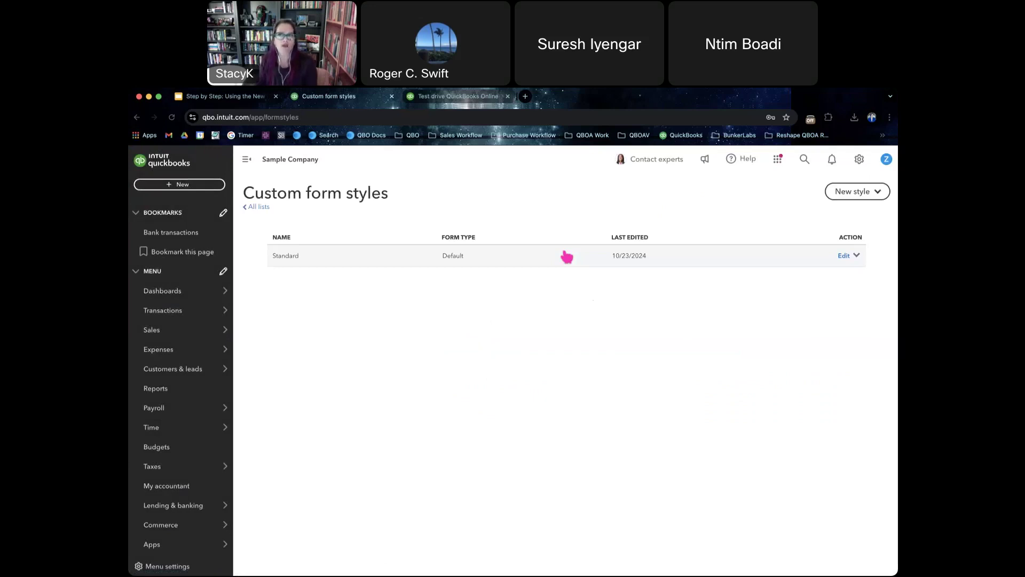
click(844, 257)
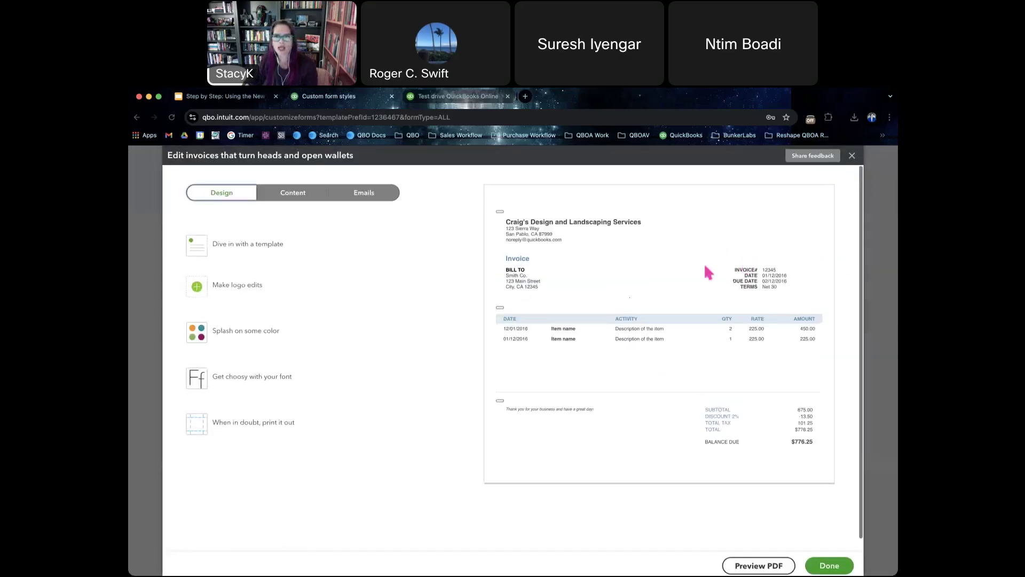
click(321, 203)
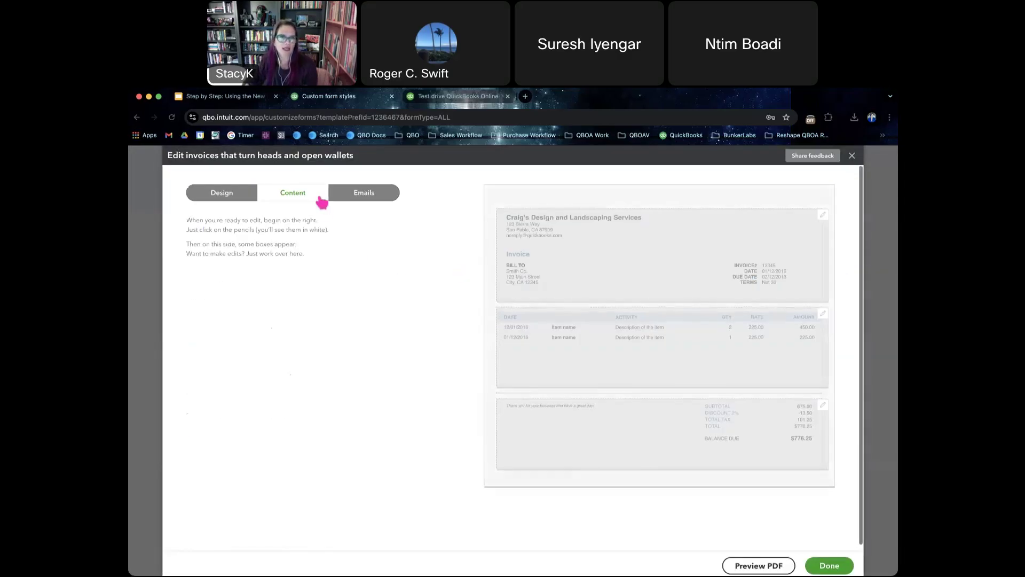
click(218, 196)
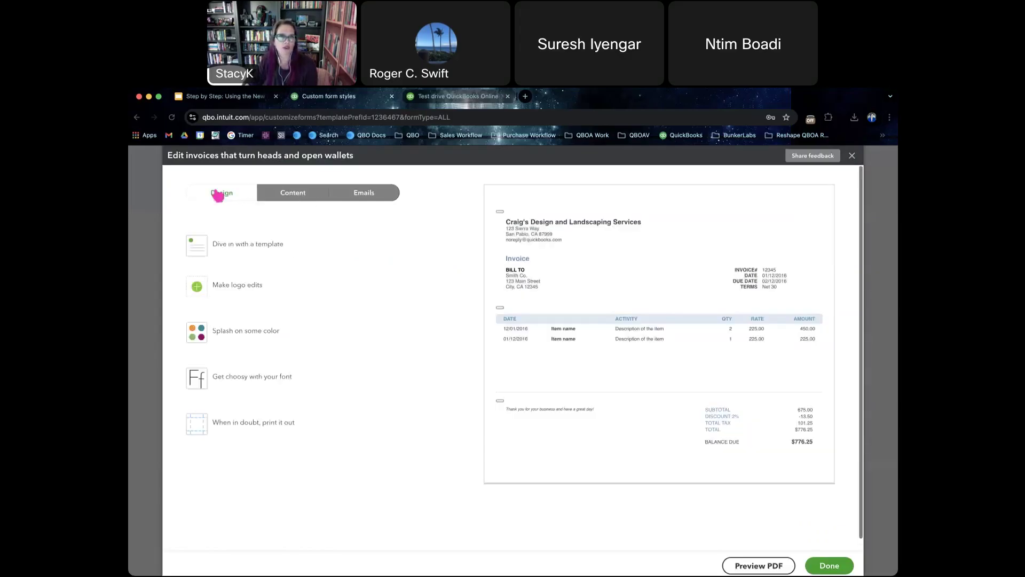
Step: Show the company logo on the Standard invoice template and set the accent color to the light green swatch
click(203, 292)
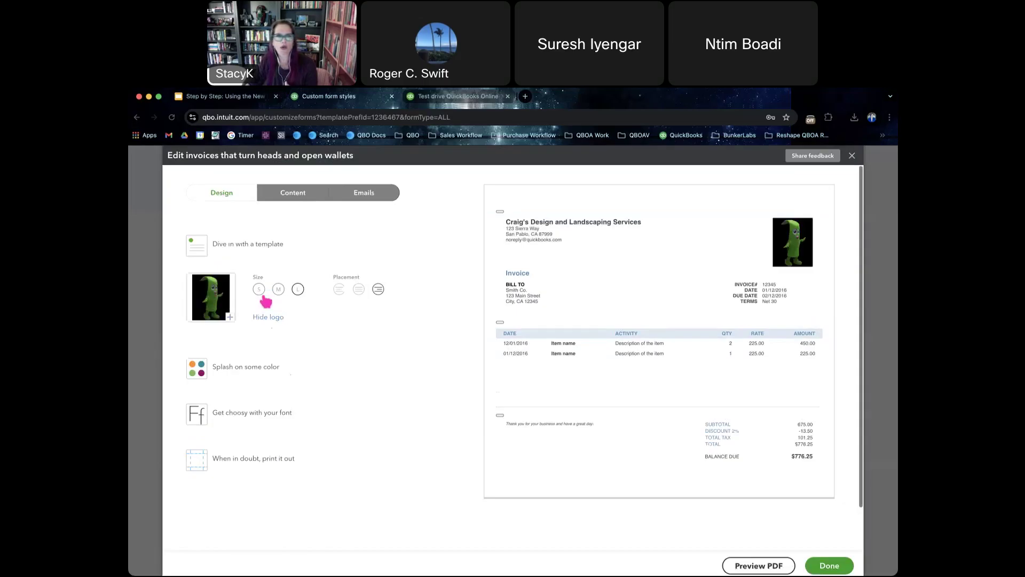
click(257, 369)
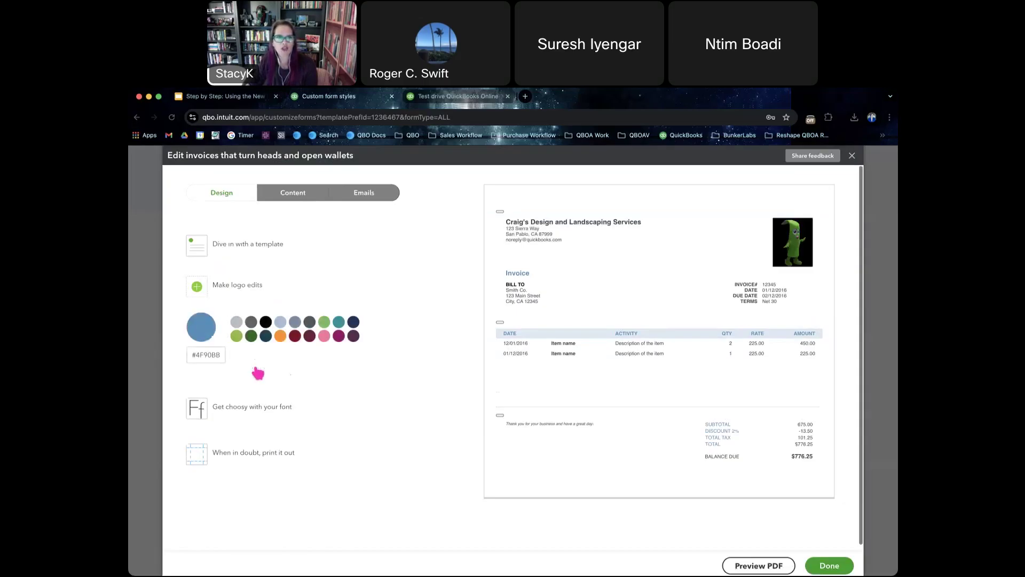
click(236, 337)
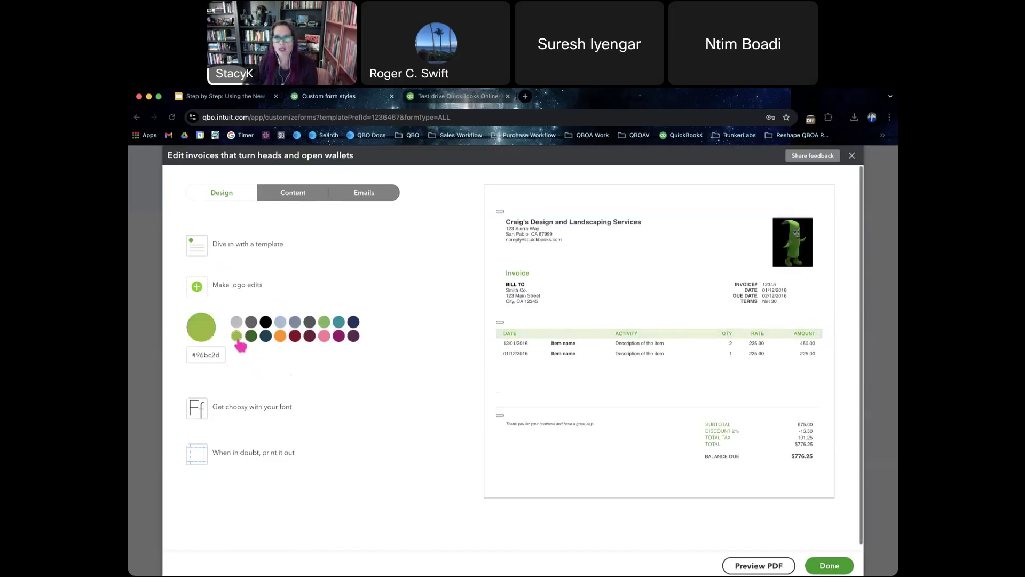
click(324, 323)
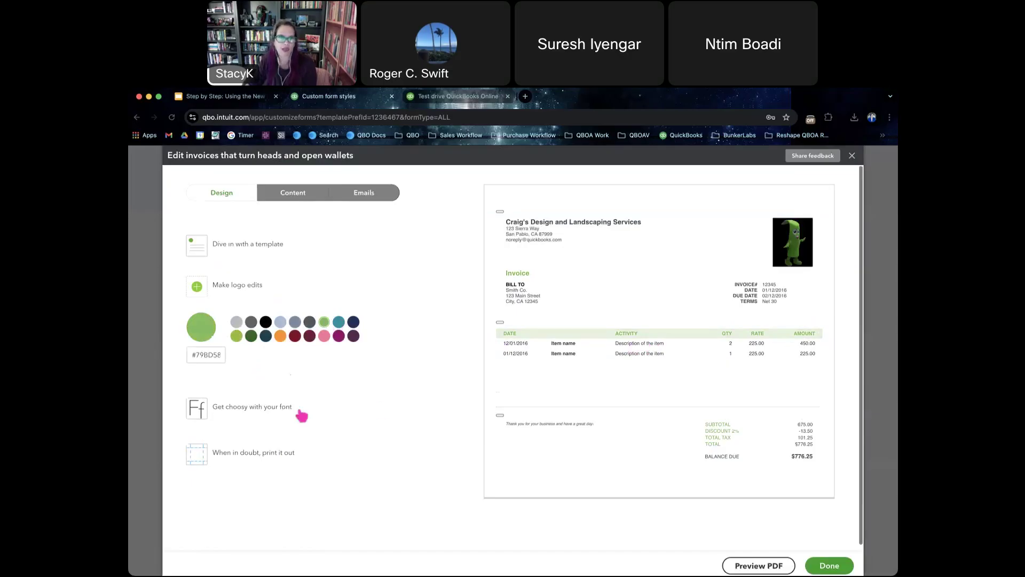
Step: Set the invoice template's font to Courier at 12pt
click(275, 407)
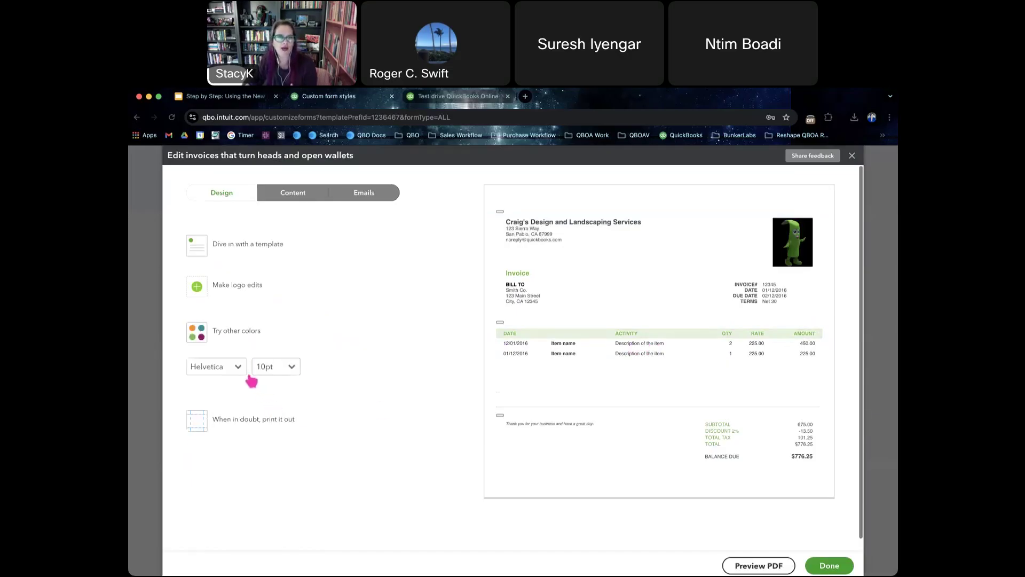
click(237, 370)
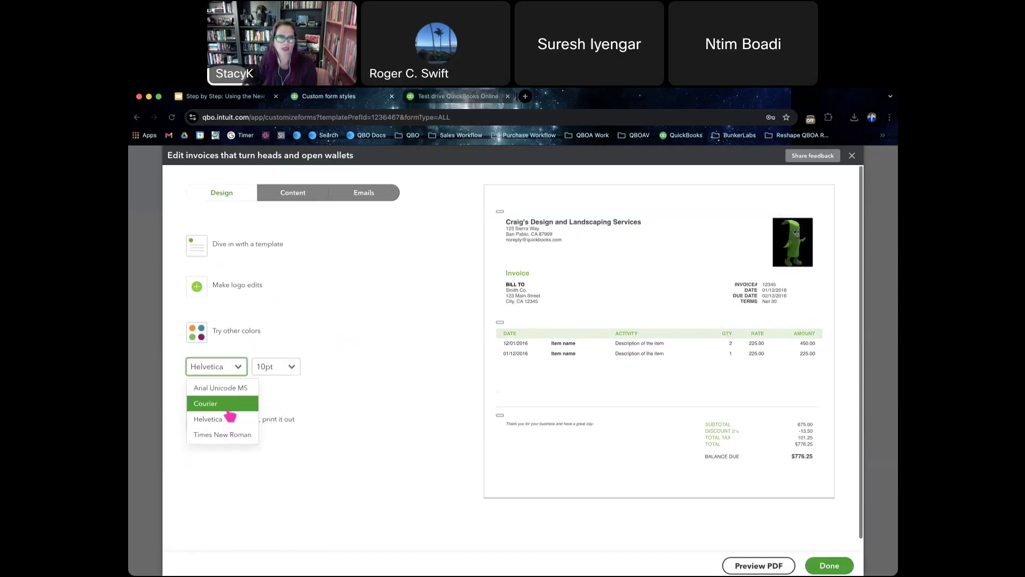
click(228, 408)
click(292, 369)
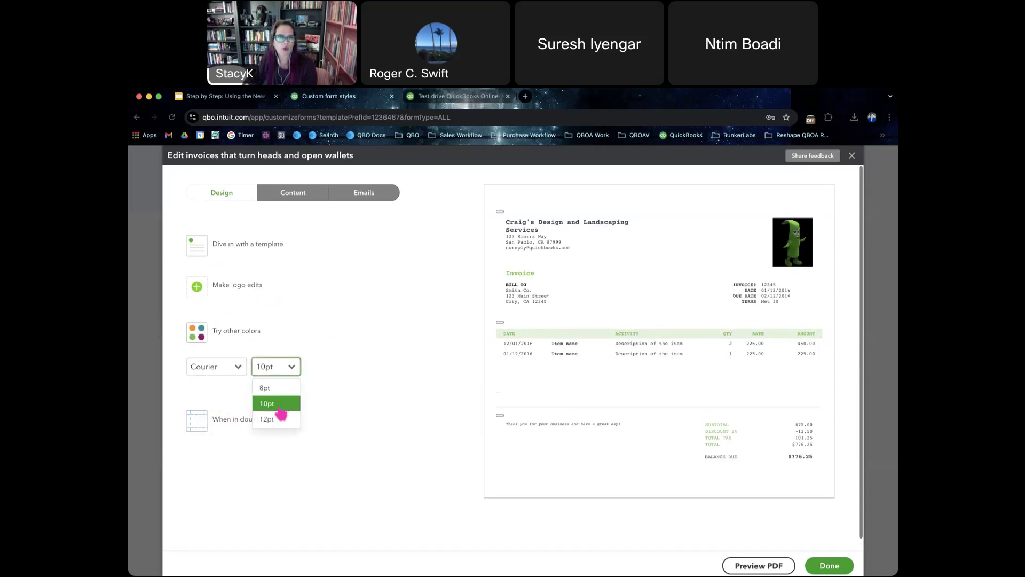
click(278, 419)
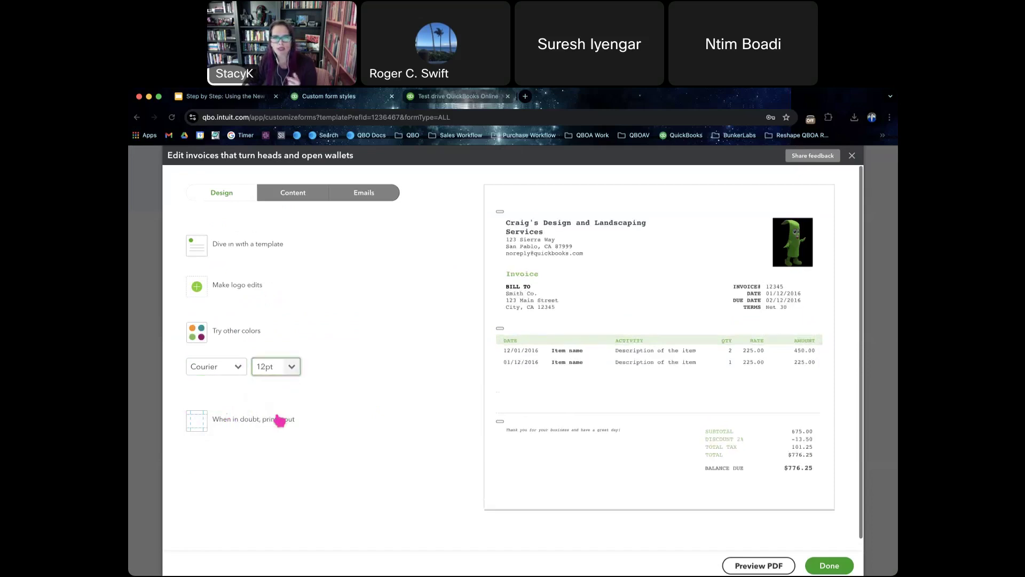
Step: Preview the customized invoice template as a PDF, close the preview and finish editing the style
click(771, 567)
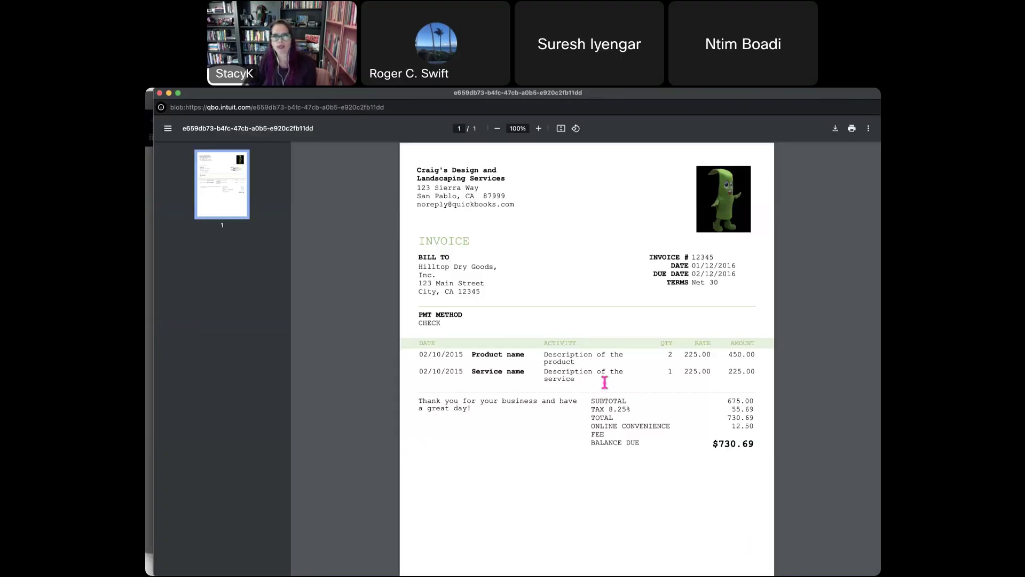
click(160, 93)
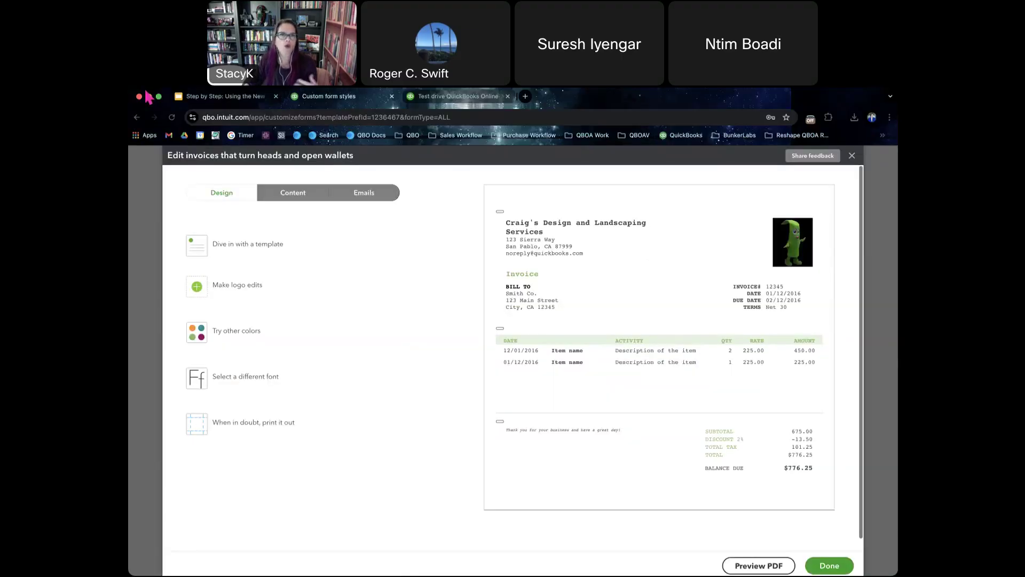
click(829, 566)
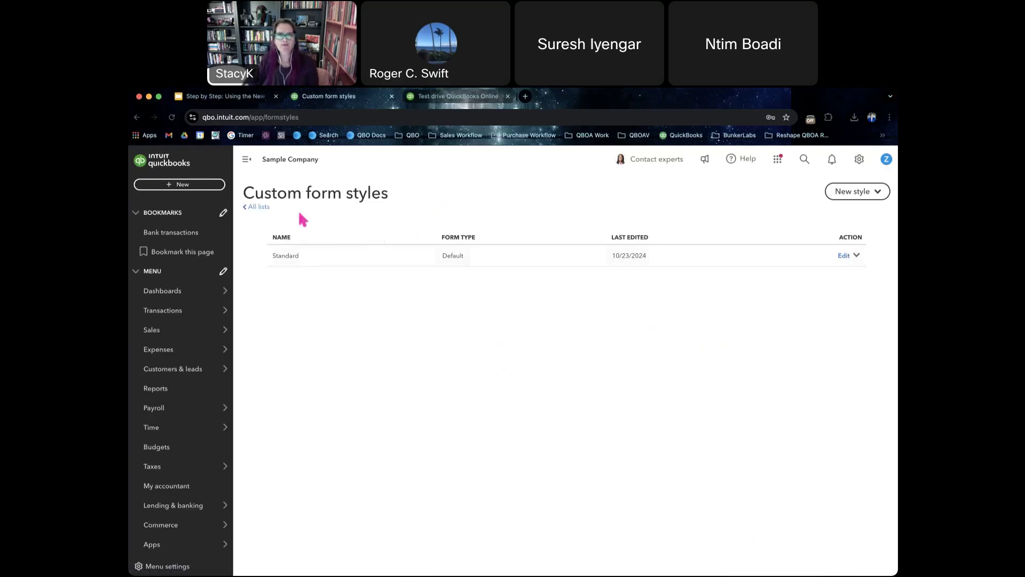
Step: Create a new invoice and look over its old-layout entry form
click(211, 191)
click(208, 241)
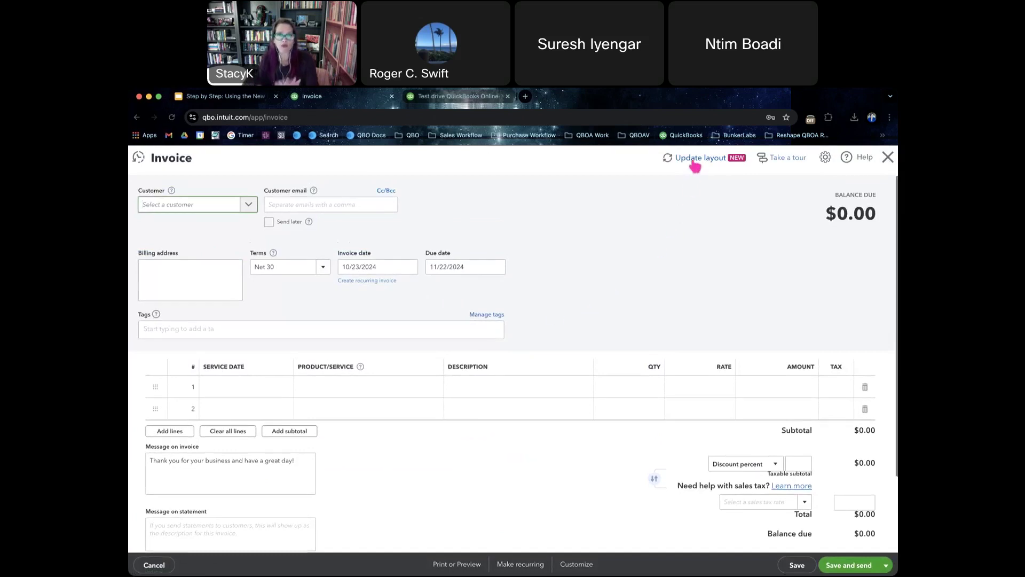
scroll(670, 307, down, 3)
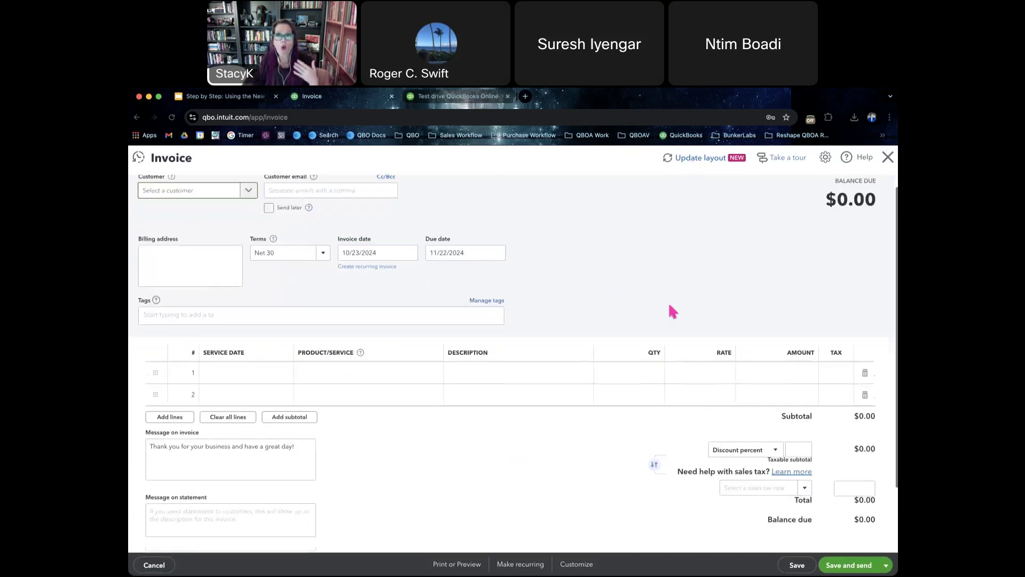
scroll(669, 305, up, 3)
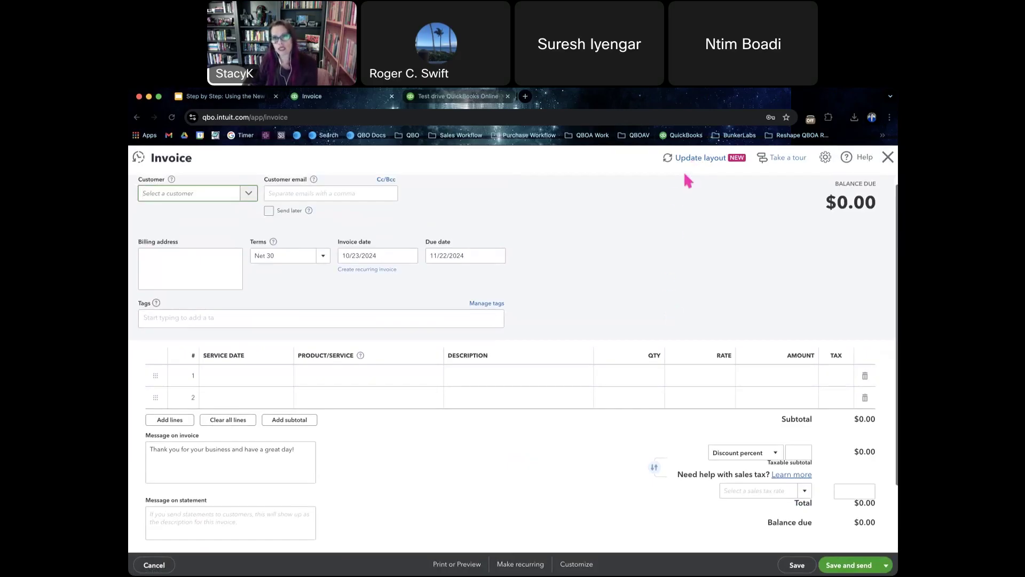
Step: Switch the invoice form to the updated layout, leaving the current invoice and skipping the introductory tour
click(694, 160)
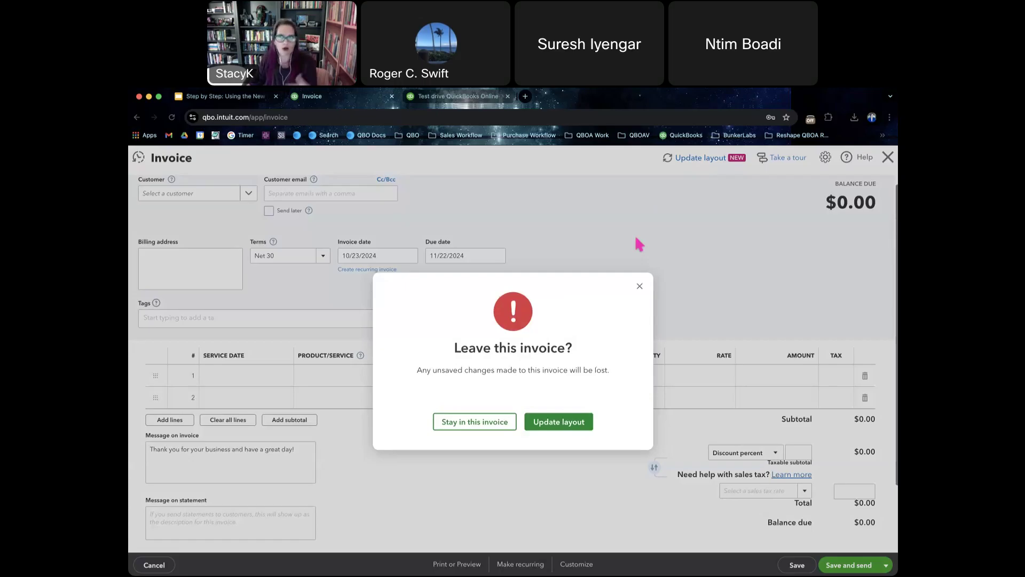
click(567, 425)
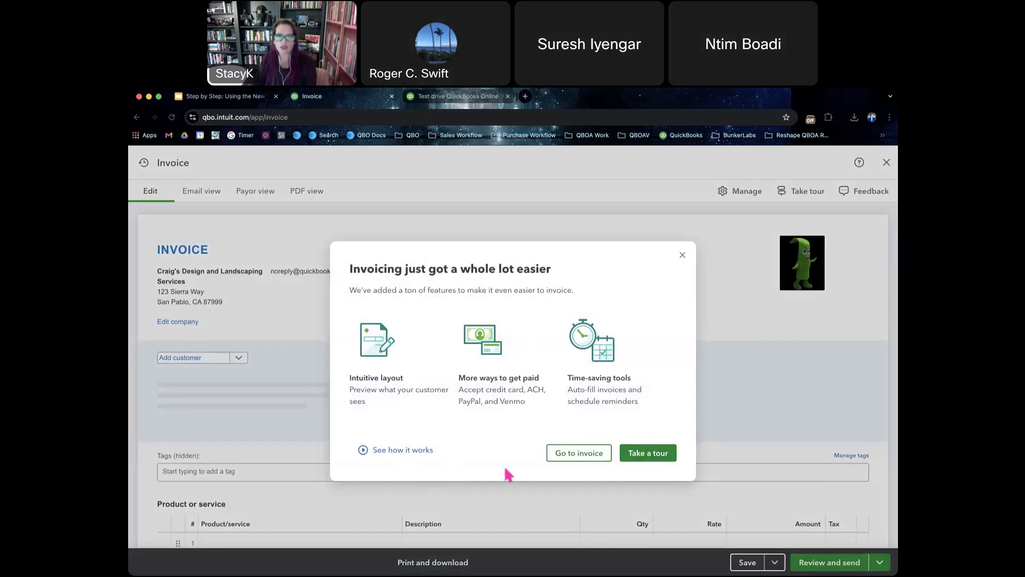
click(568, 454)
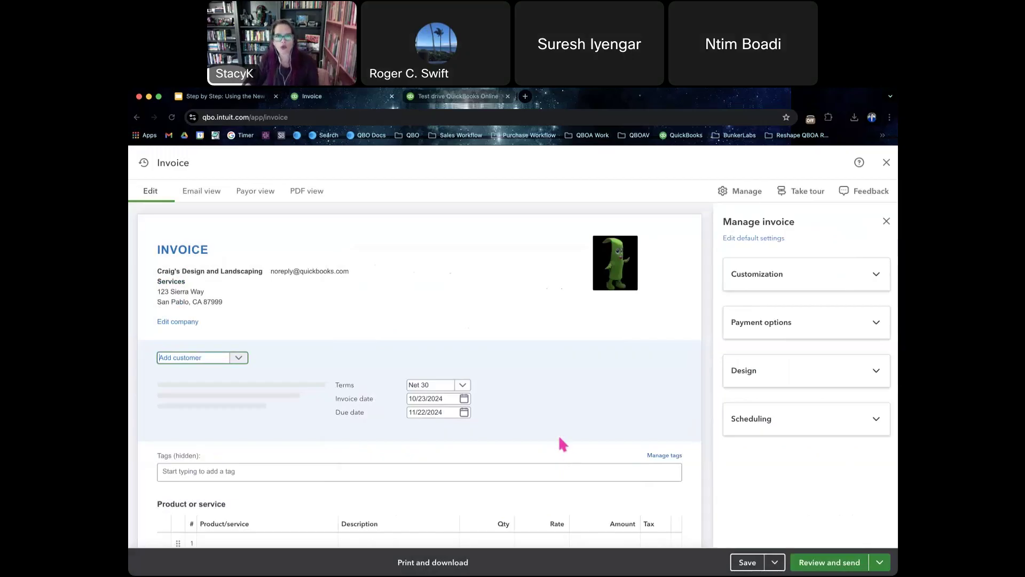
scroll(559, 435, down, 2)
scroll(559, 435, up, 2)
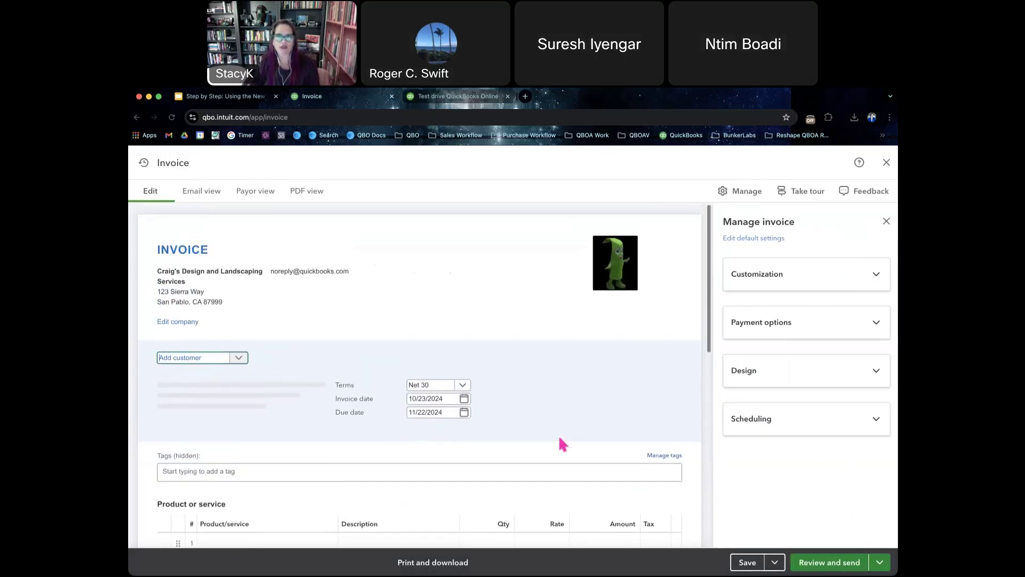
click(143, 166)
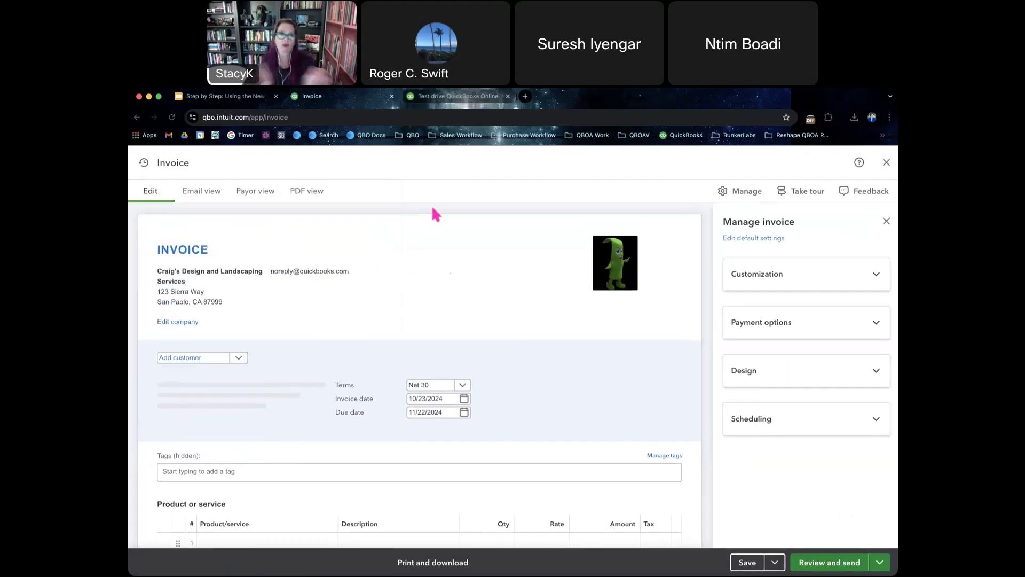
Step: Preview the new invoice in its email, payor and PDF views, and return to the edit view
click(214, 198)
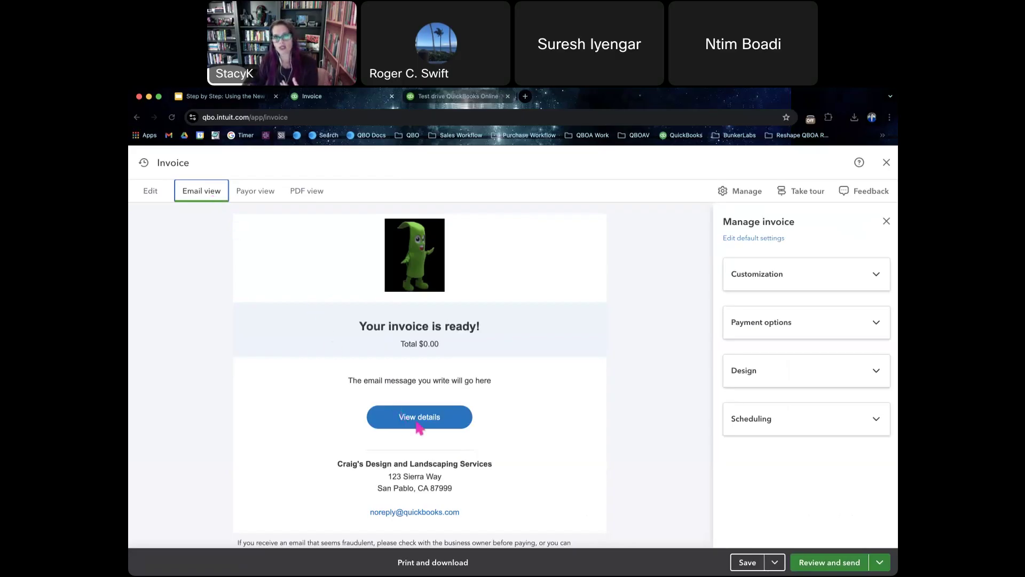
click(265, 200)
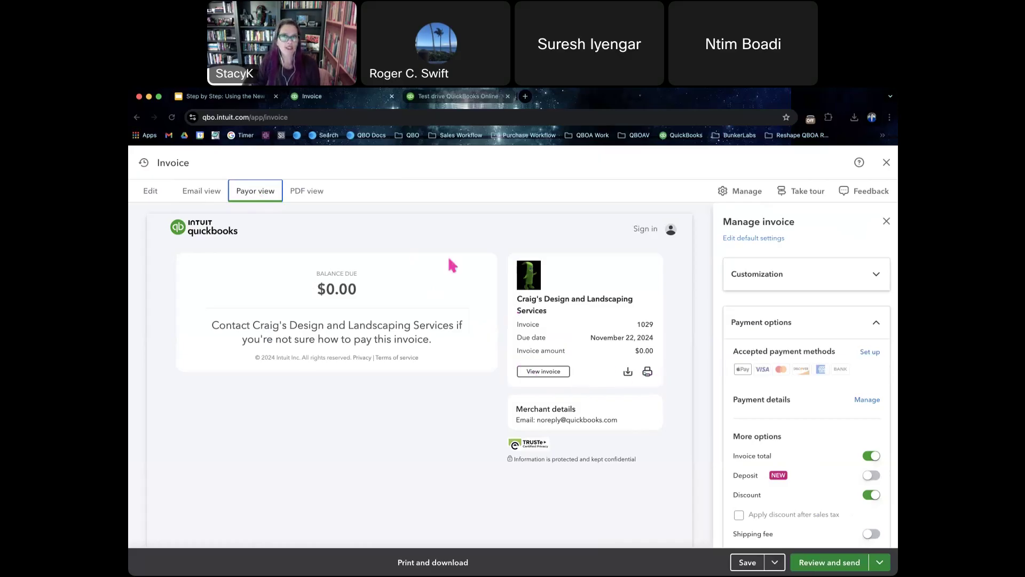
click(315, 197)
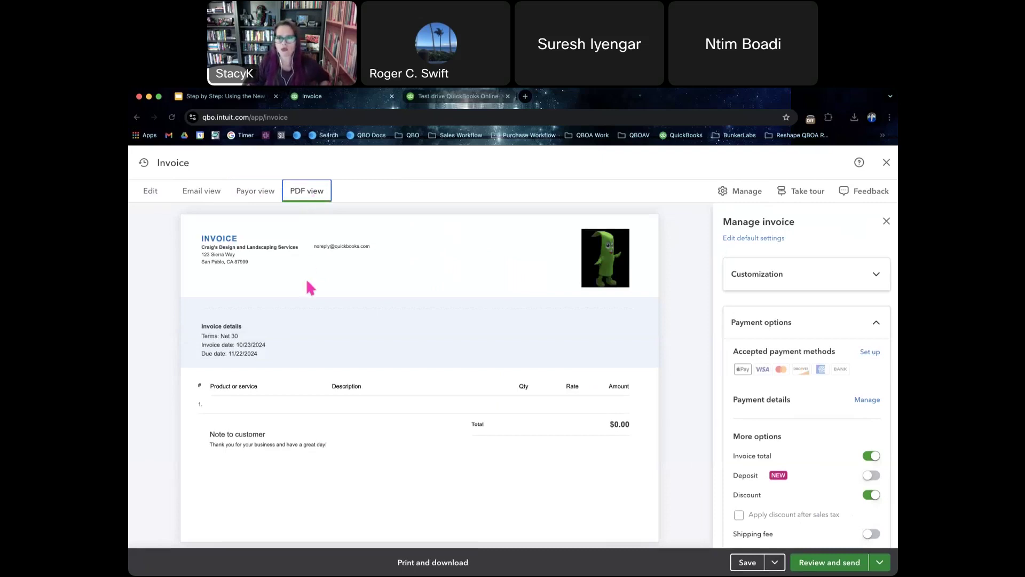
click(158, 195)
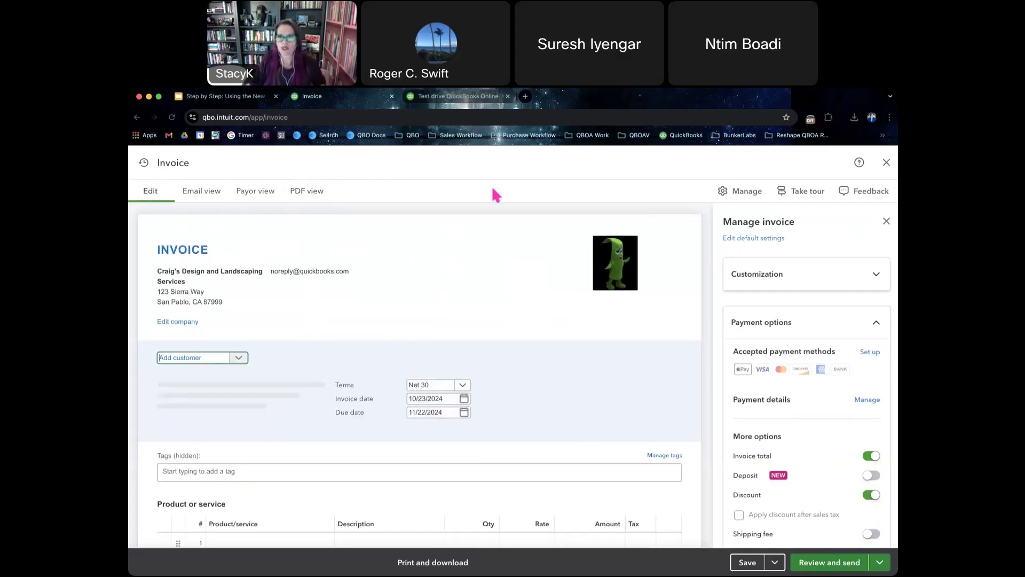
Step: Hide and reshow the invoice management pane, and view the feedback form without submitting anything
click(737, 194)
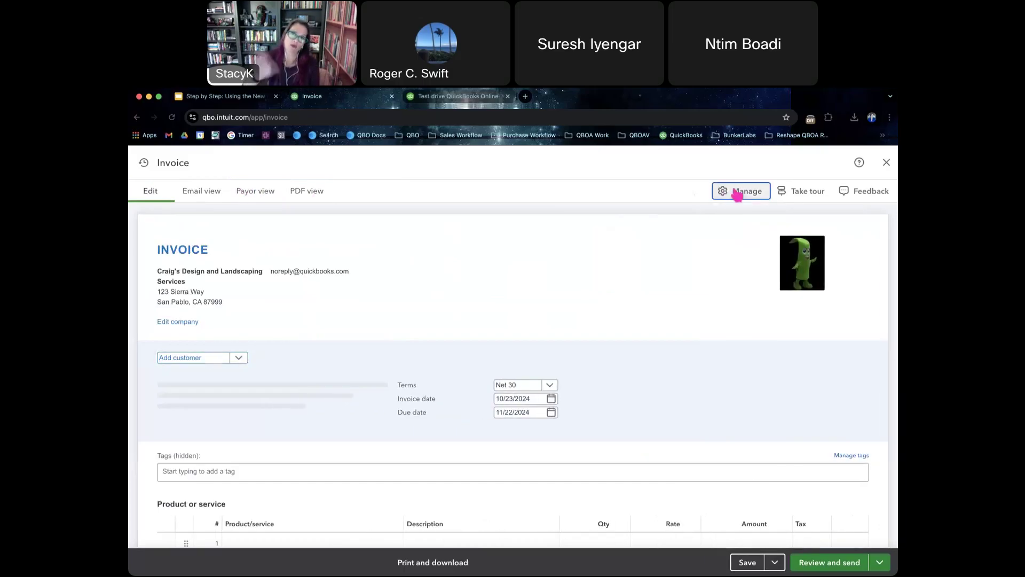
click(737, 192)
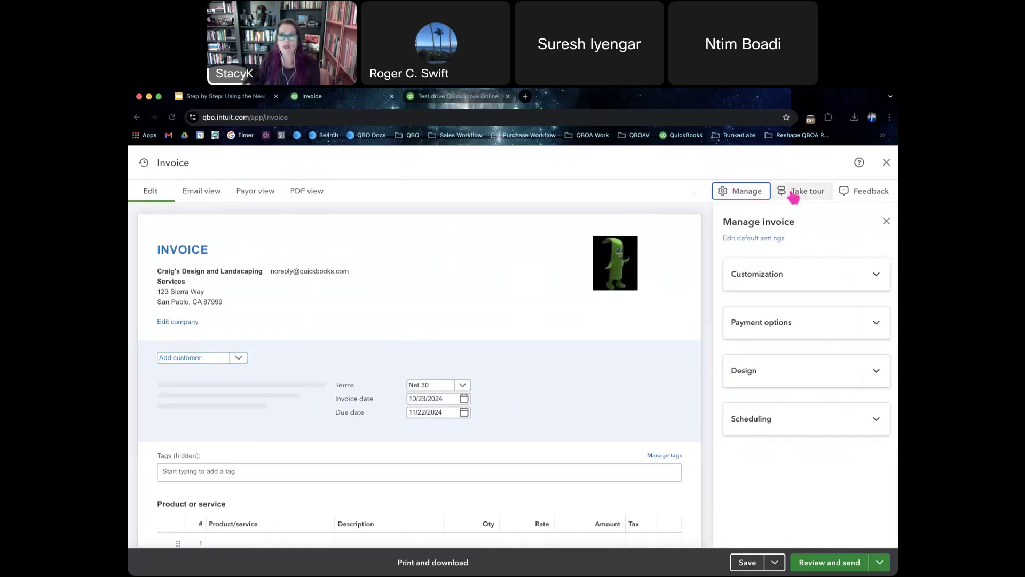
click(847, 193)
click(439, 355)
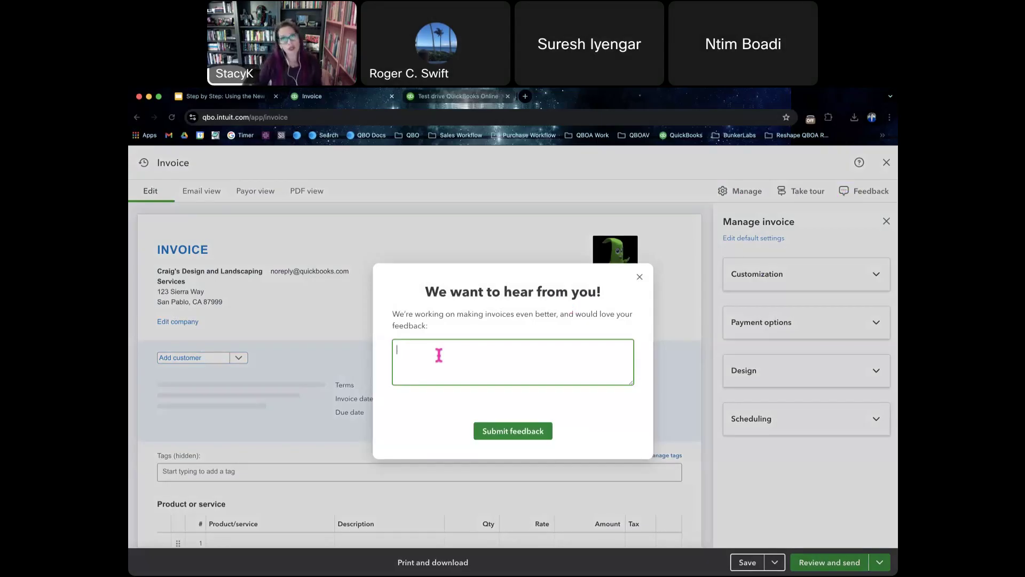
click(640, 278)
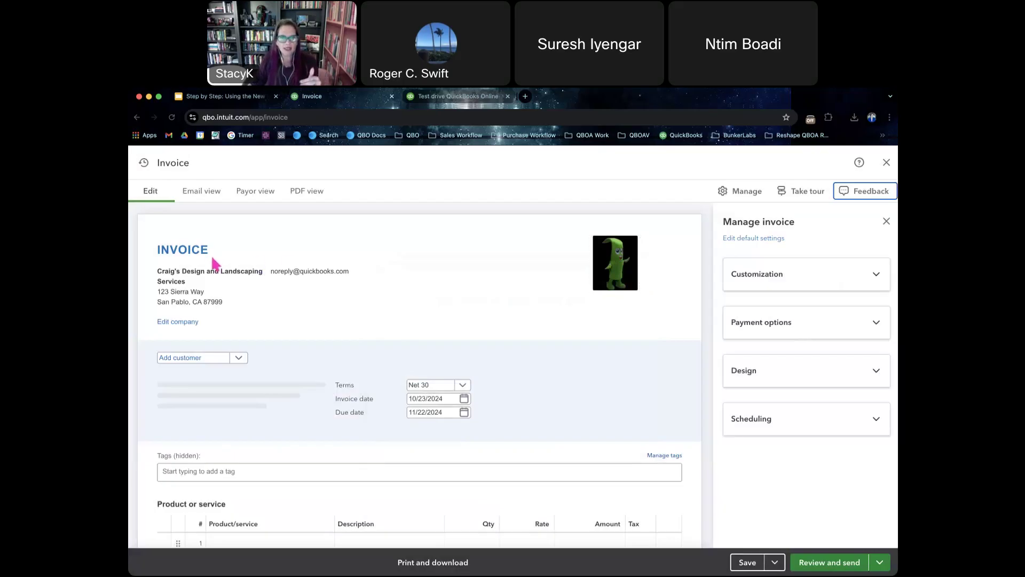
Step: Open the default sales settings from the invoice and set the preferred delivery method to Send later
click(779, 243)
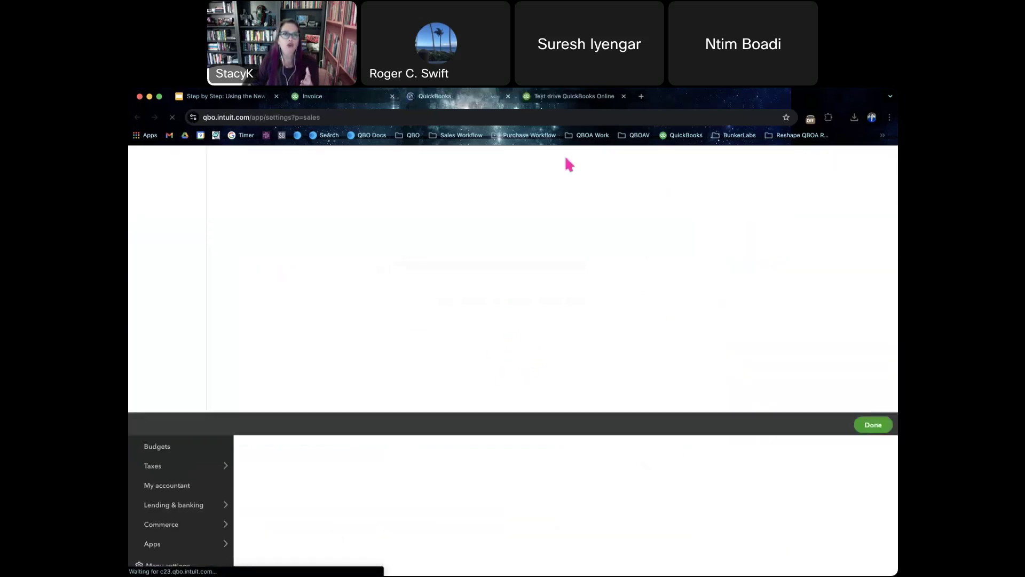
click(337, 100)
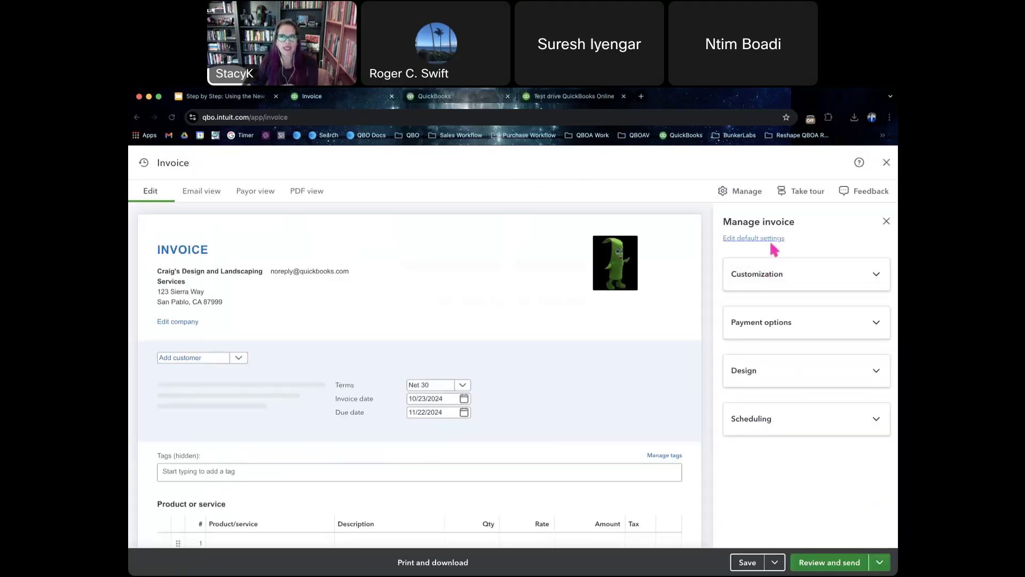
click(477, 102)
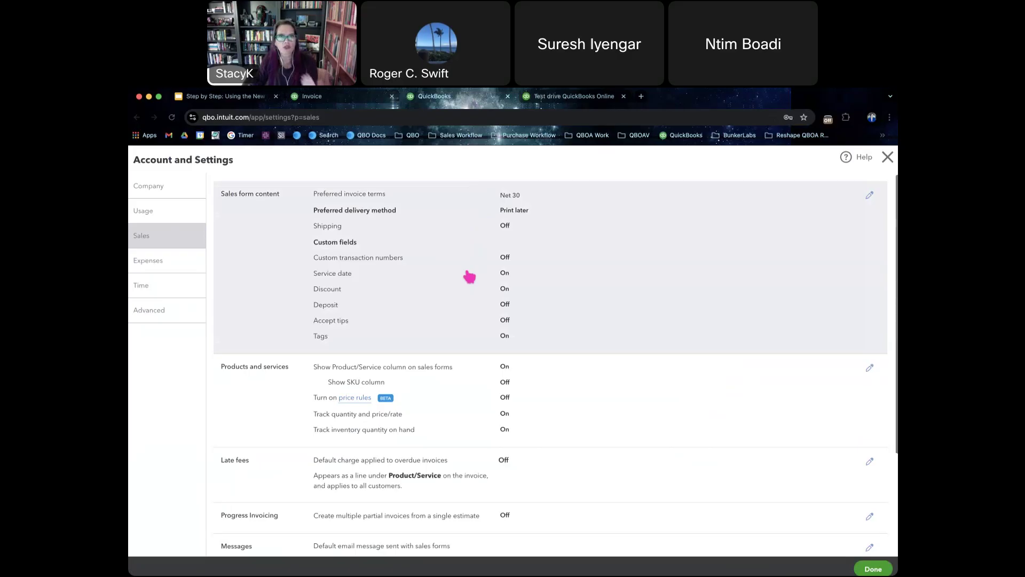
click(529, 213)
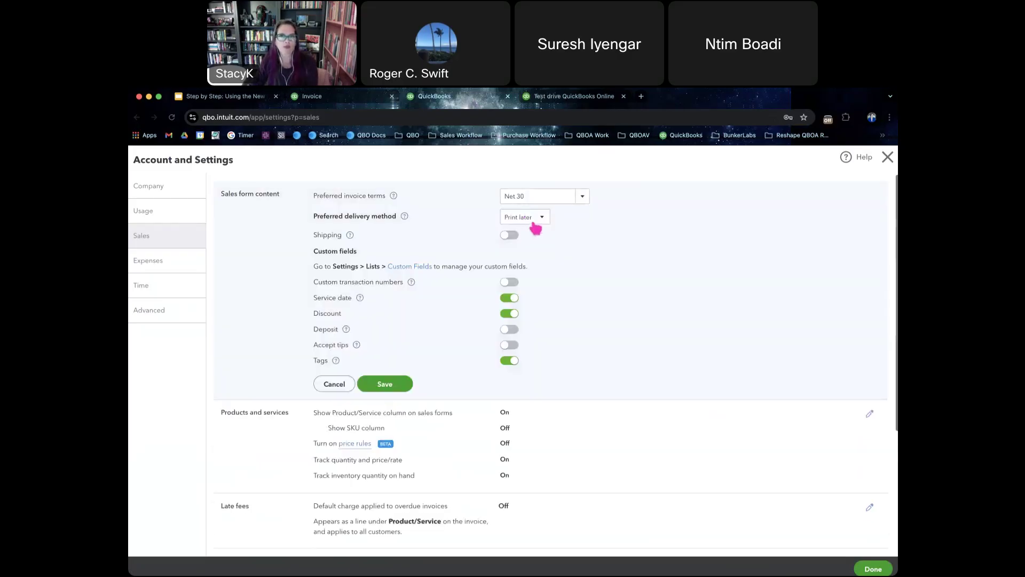
click(534, 220)
click(541, 251)
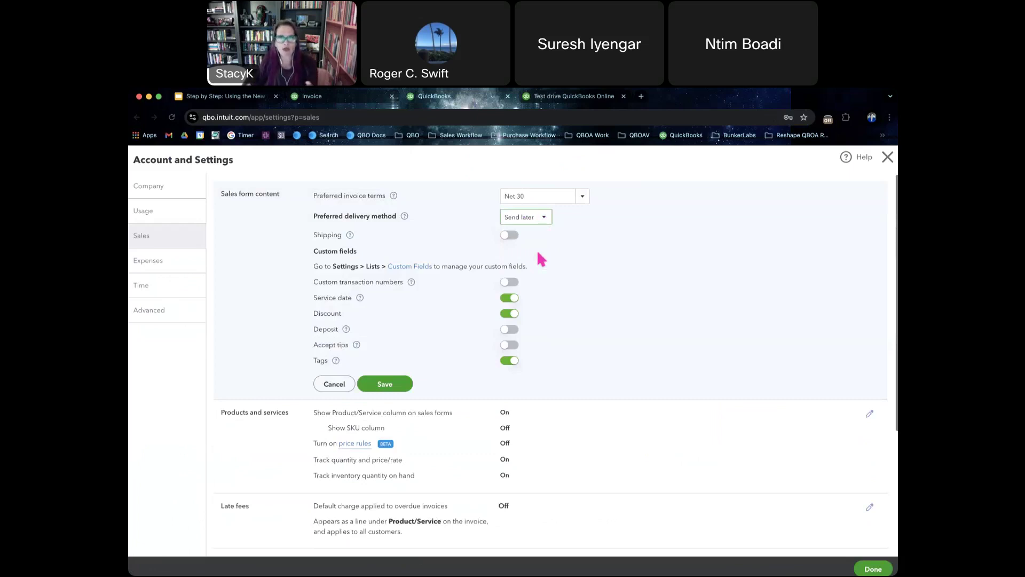
Step: Enable custom transaction numbers in the sales form content settings and save the section
click(512, 285)
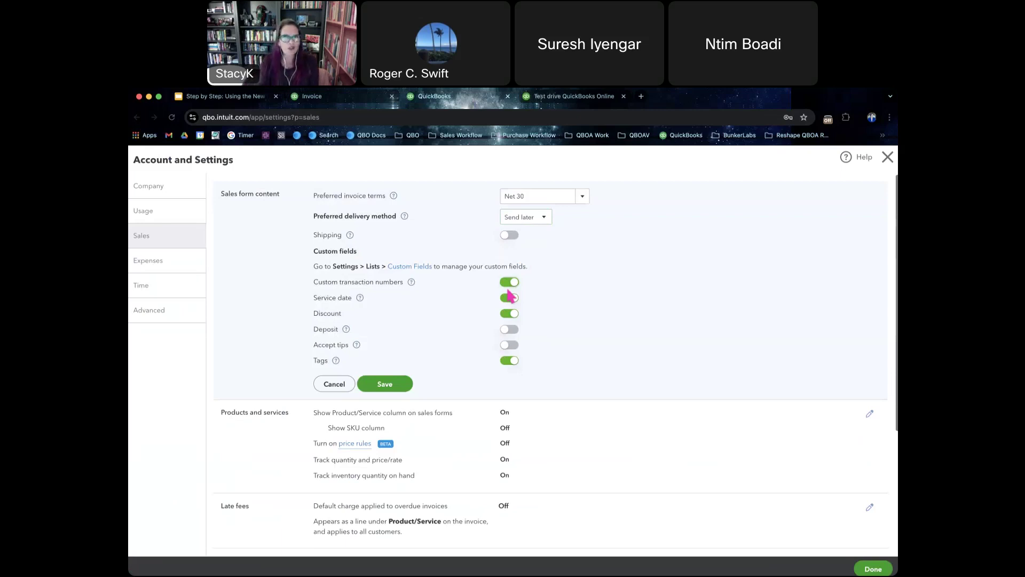
click(514, 284)
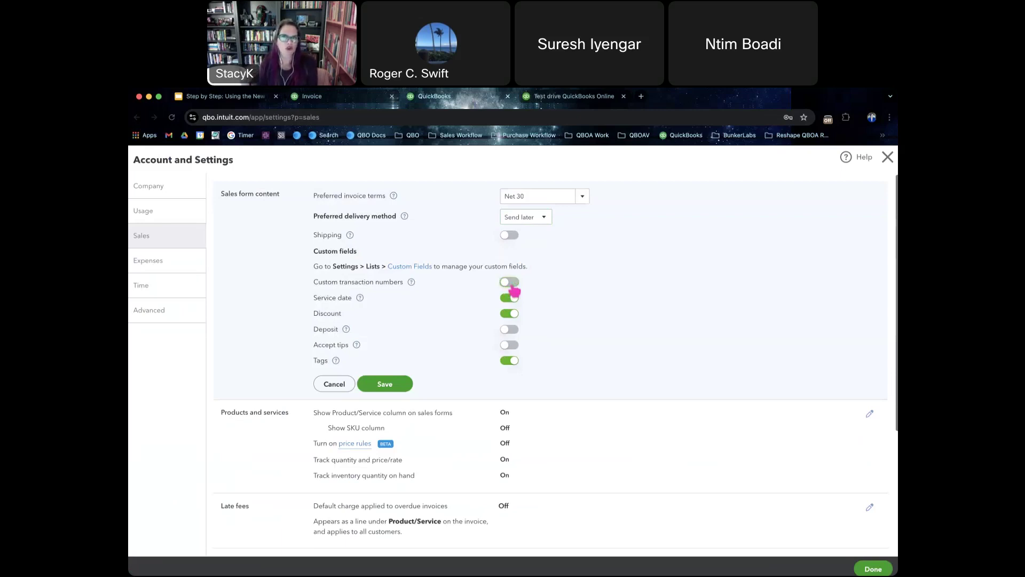
click(514, 287)
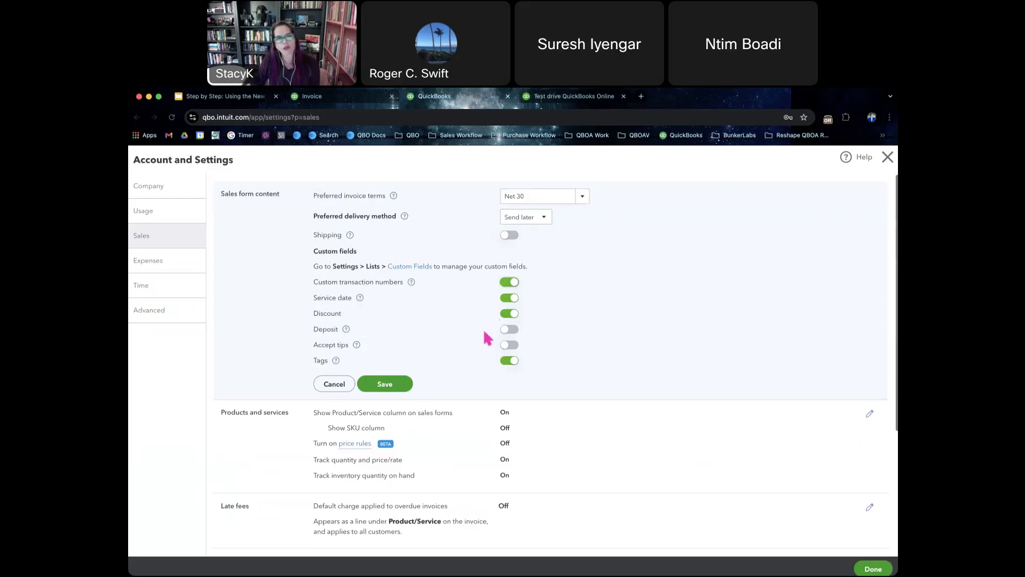
click(414, 390)
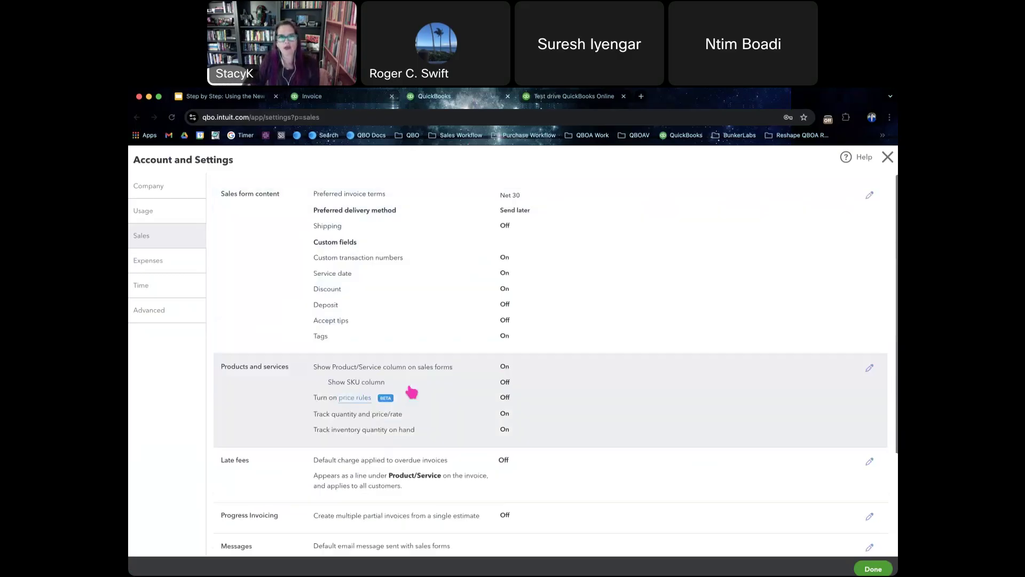
Step: Close the settings page, reload the invoice to apply the new defaults, and expand its customization options
click(507, 96)
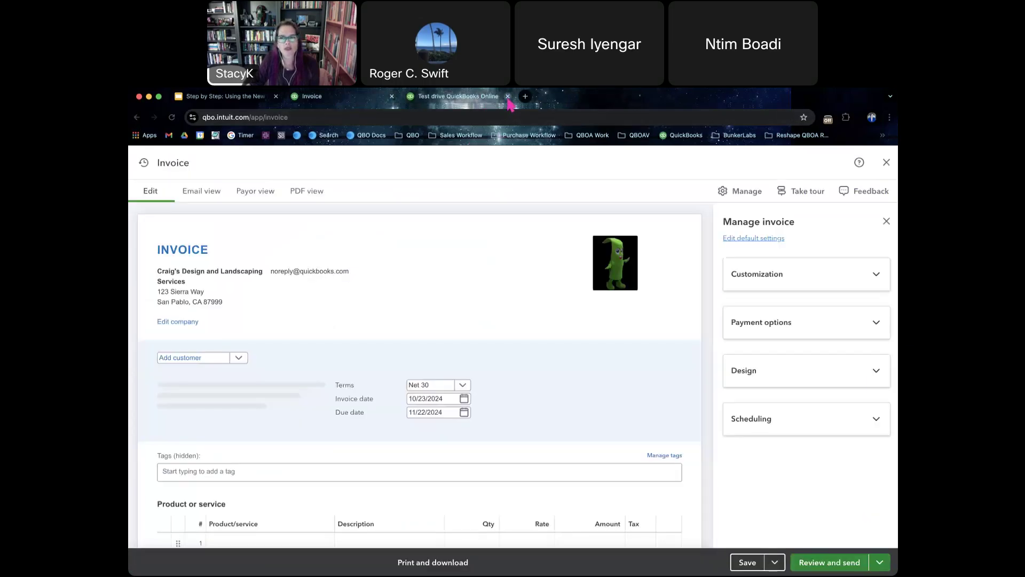
click(173, 117)
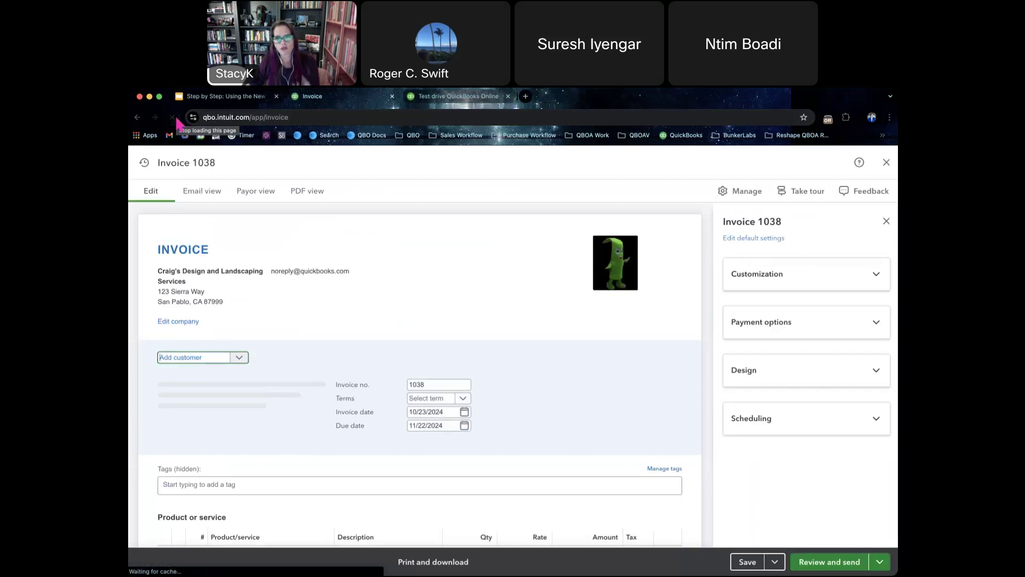
scroll(426, 288, down, 1)
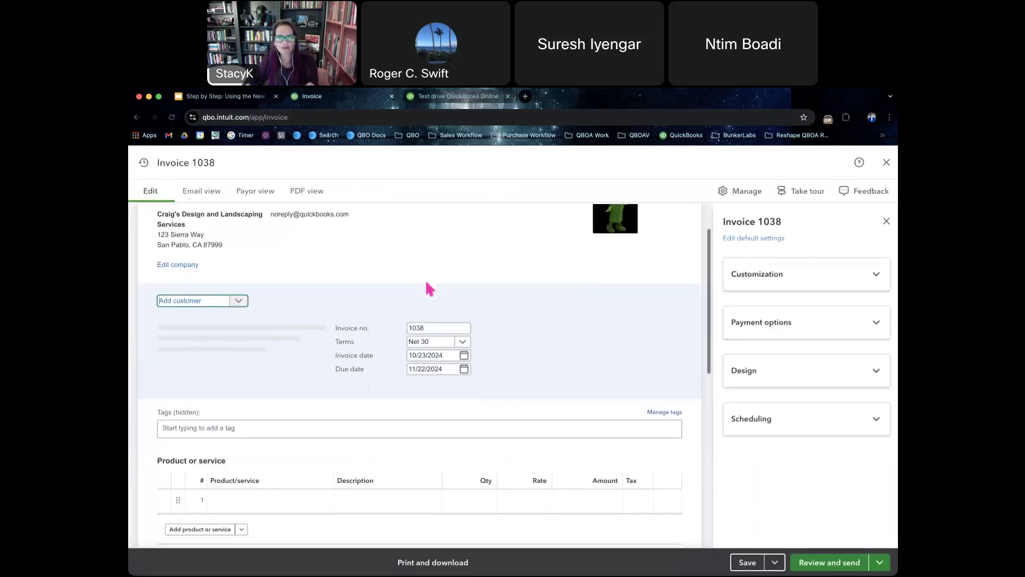
scroll(426, 283, down, 1)
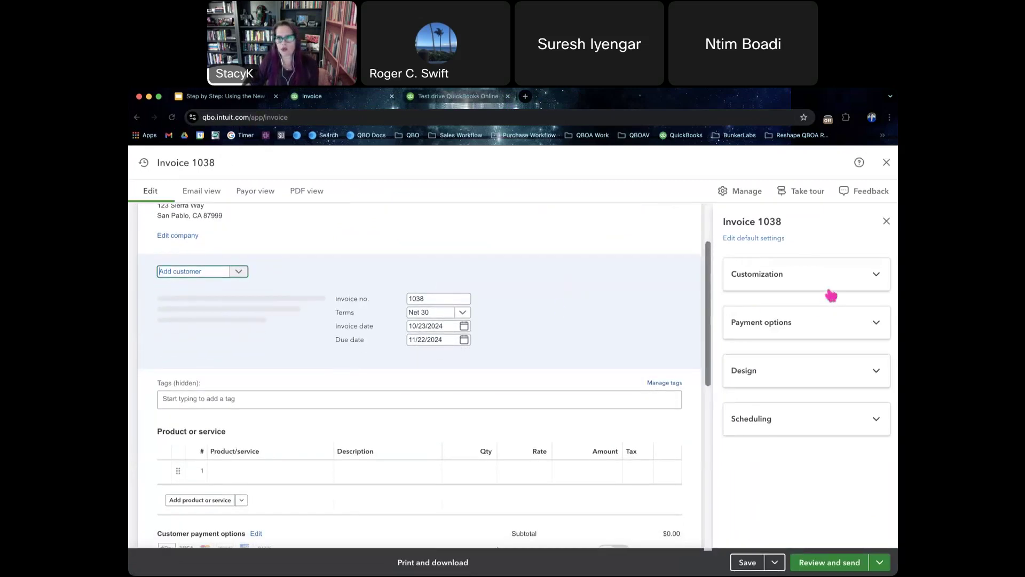
click(876, 276)
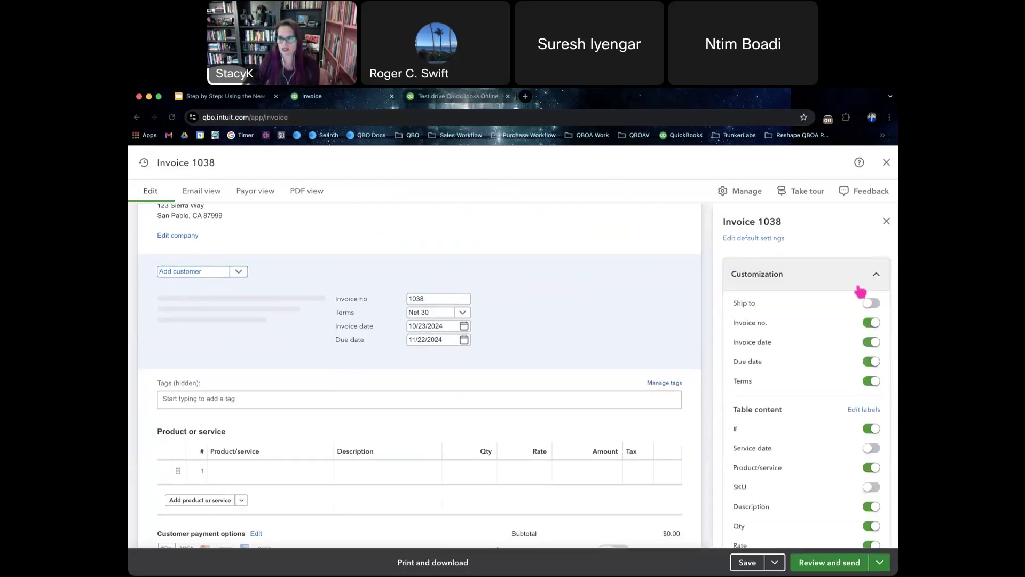
Step: Try hiding the invoice number field on the invoice, and show it again
click(871, 324)
click(872, 323)
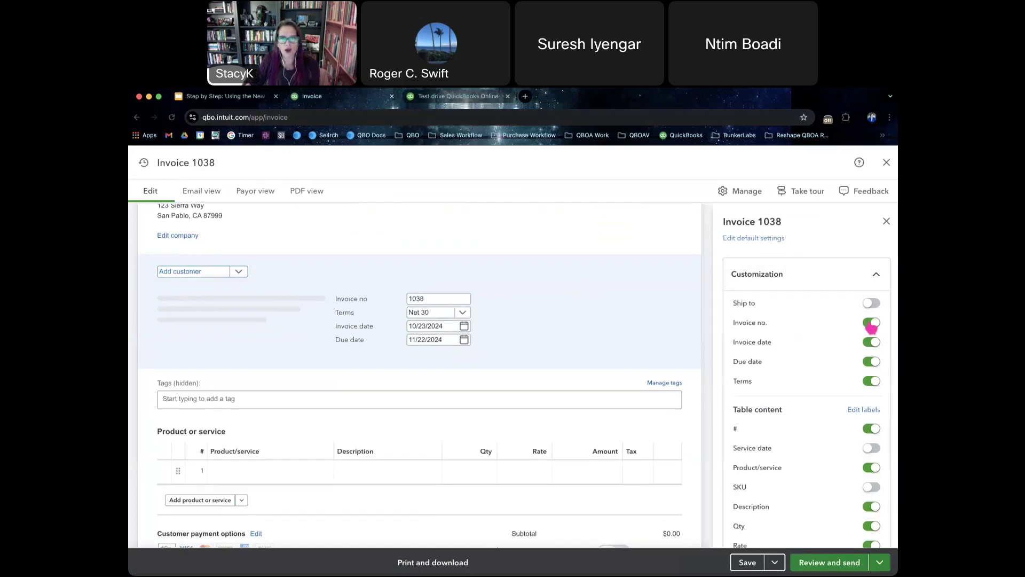
click(441, 299)
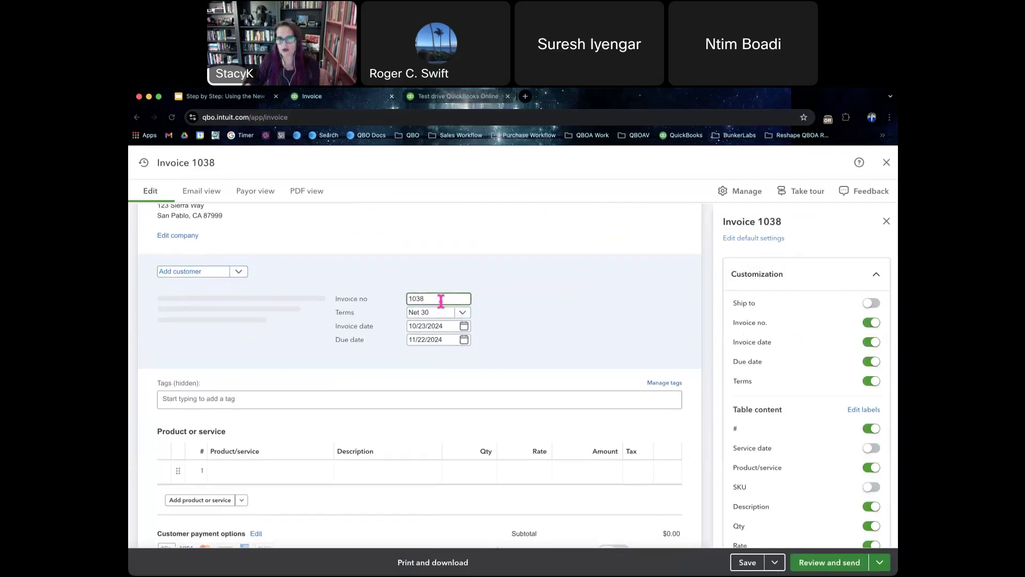
click(874, 324)
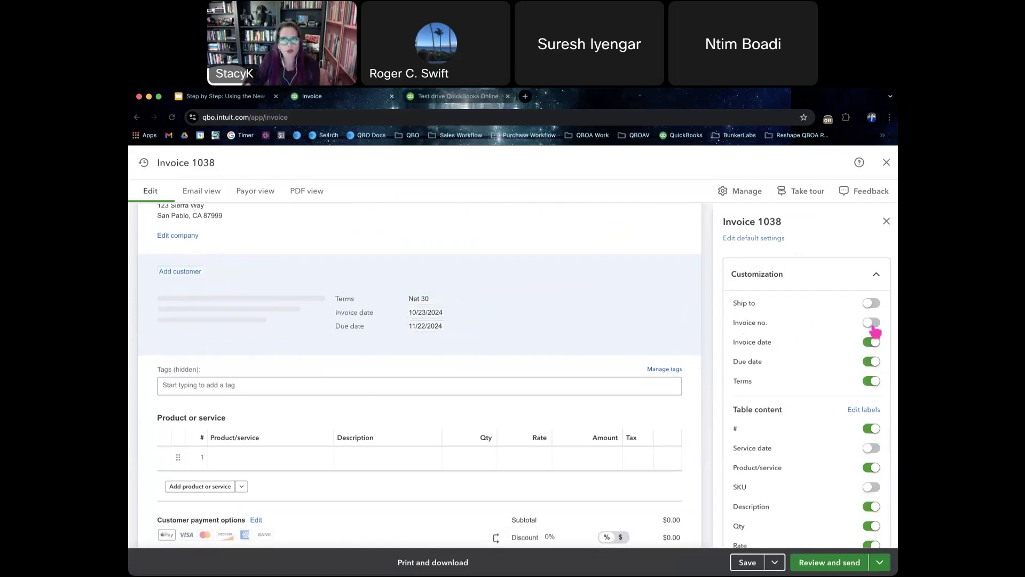
click(875, 330)
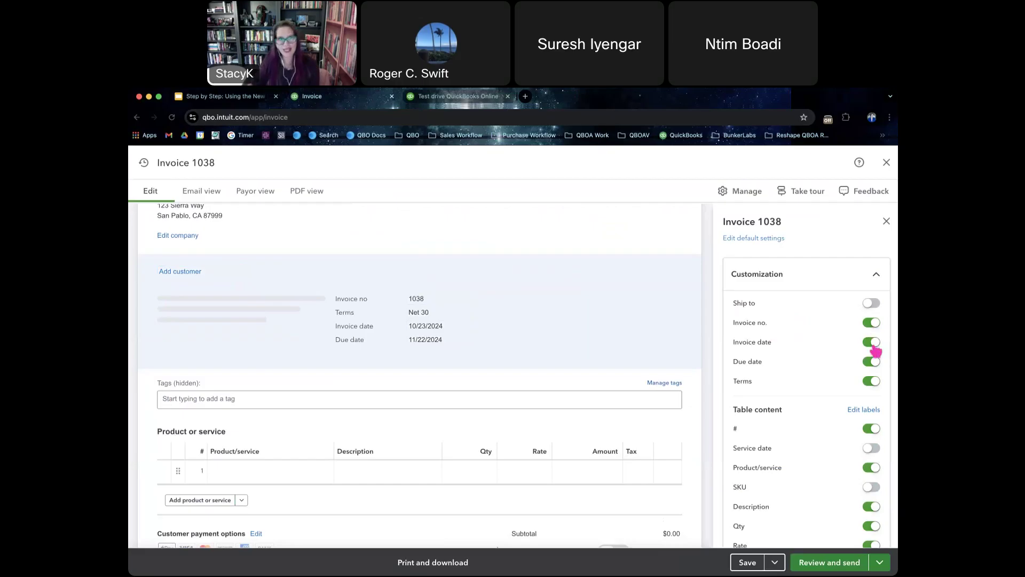
Step: Try hiding the due date and the terms on the invoice, showing each again
click(876, 364)
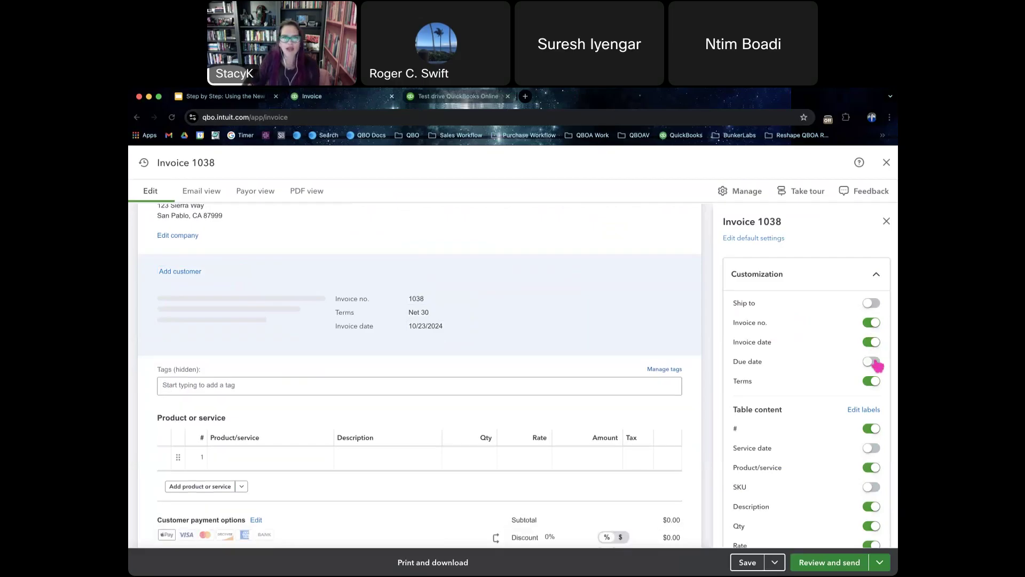
click(876, 363)
click(876, 386)
click(876, 385)
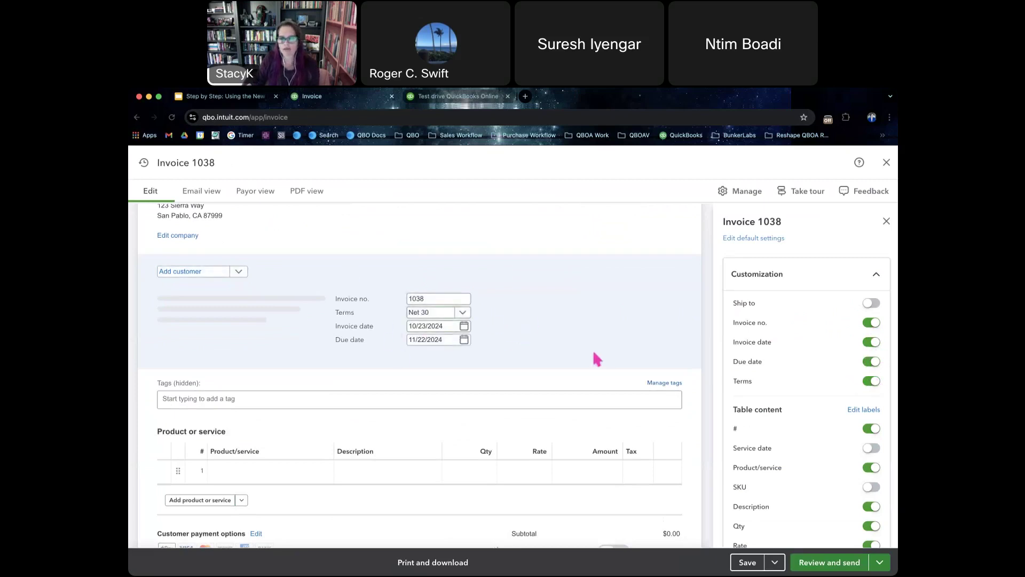
Step: Open the table content labels for editing and change the Service Date label to "Service Provided Date"
scroll(773, 402, down, 1)
scroll(773, 404, down, 3)
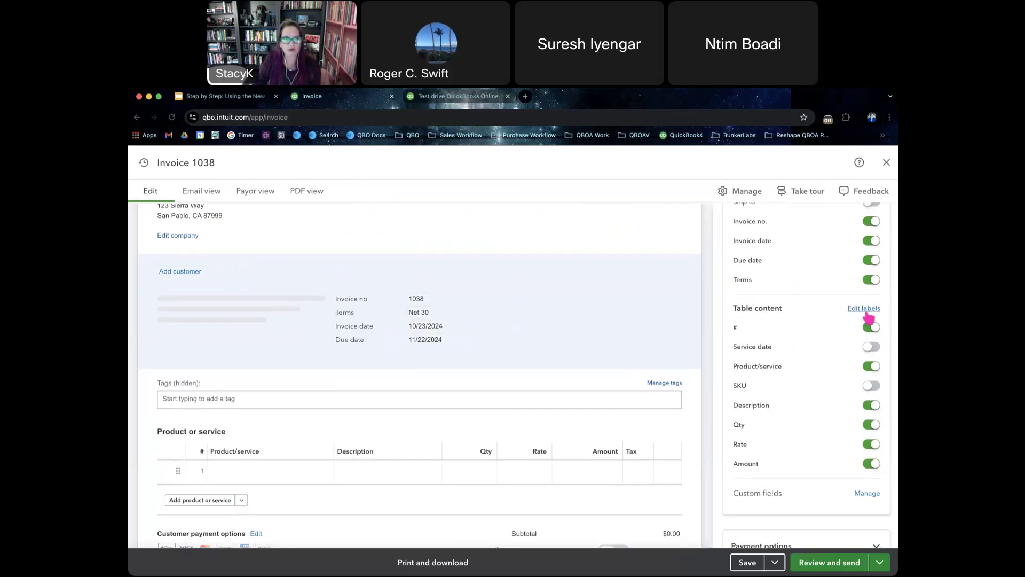
click(865, 310)
click(790, 207)
double_click(761, 207)
click(806, 210)
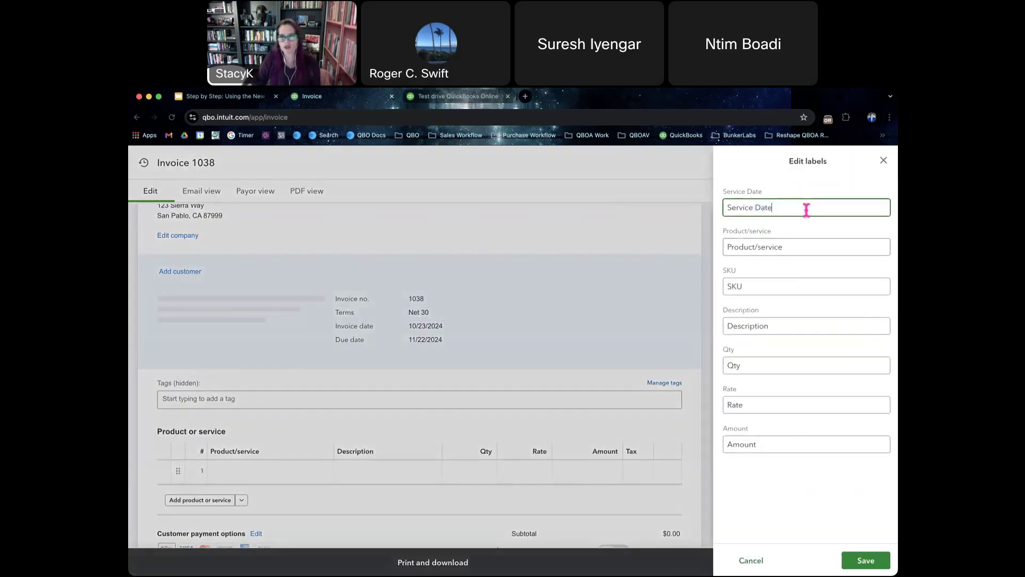
text(P)
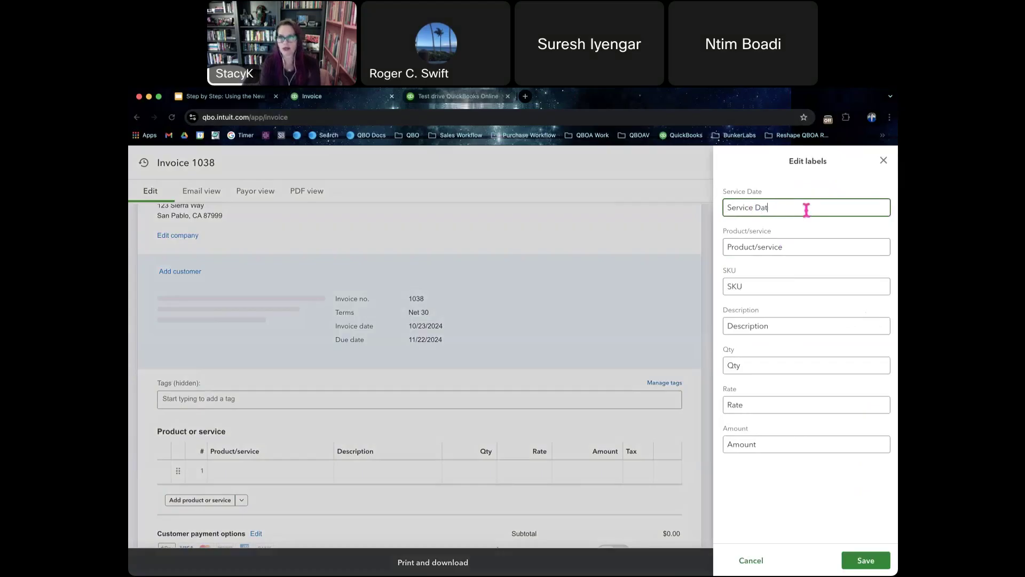
text(rovide dDate)
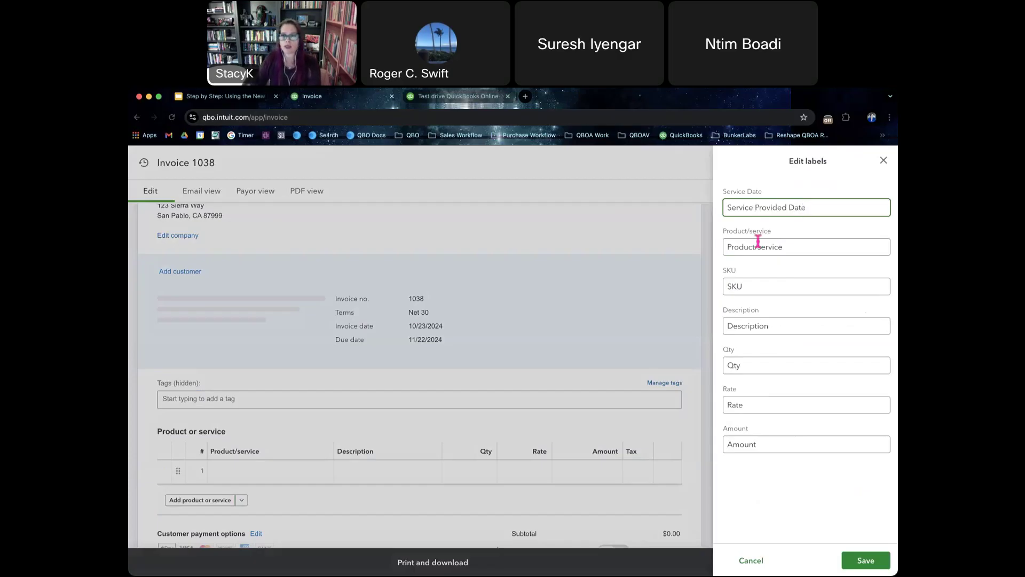
Step: Shorten the Service Date column's label to "Provided Date"
click(747, 247)
click(802, 208)
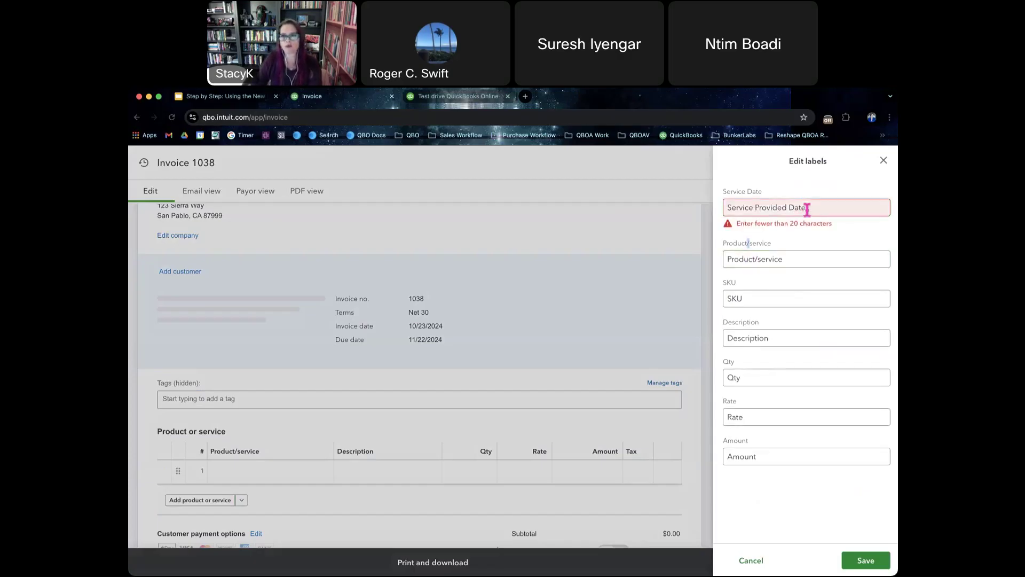
drag(755, 208, 721, 214)
key(BackSpace)
Step: Rename the Product/service column label to "Item" and save the edited table labels
click(792, 258)
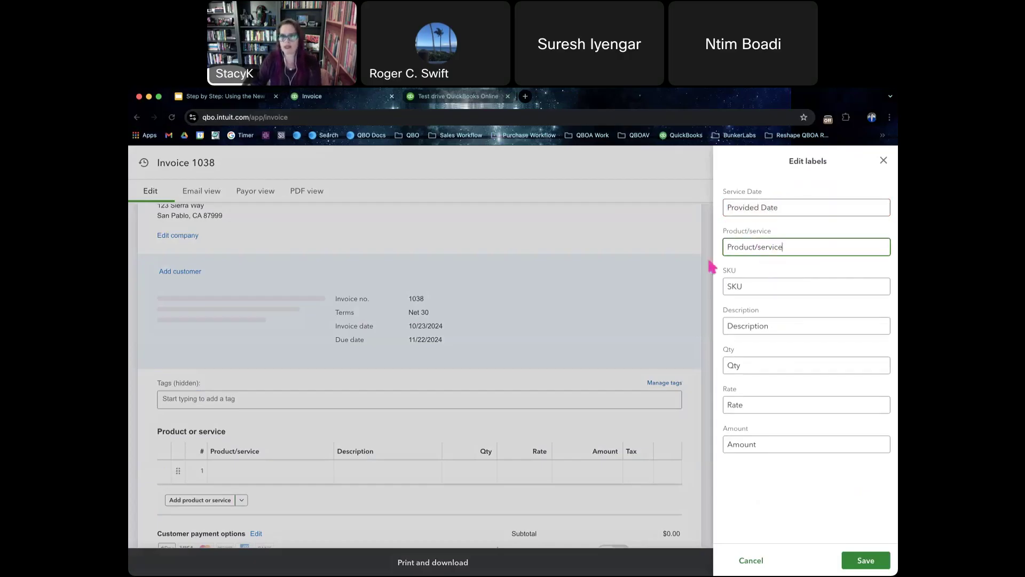
double_click(737, 247)
triple_click(737, 248)
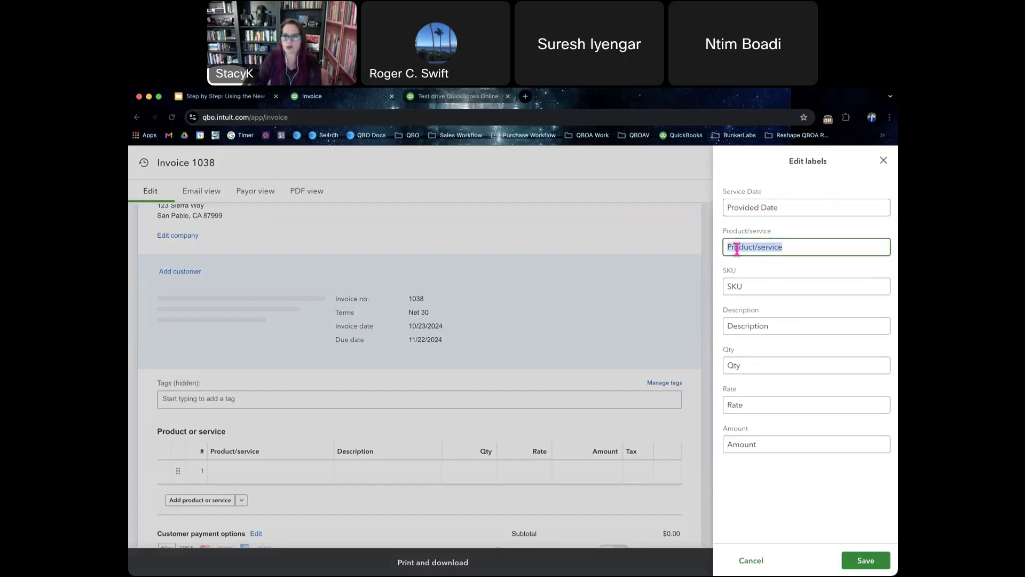
text(Item)
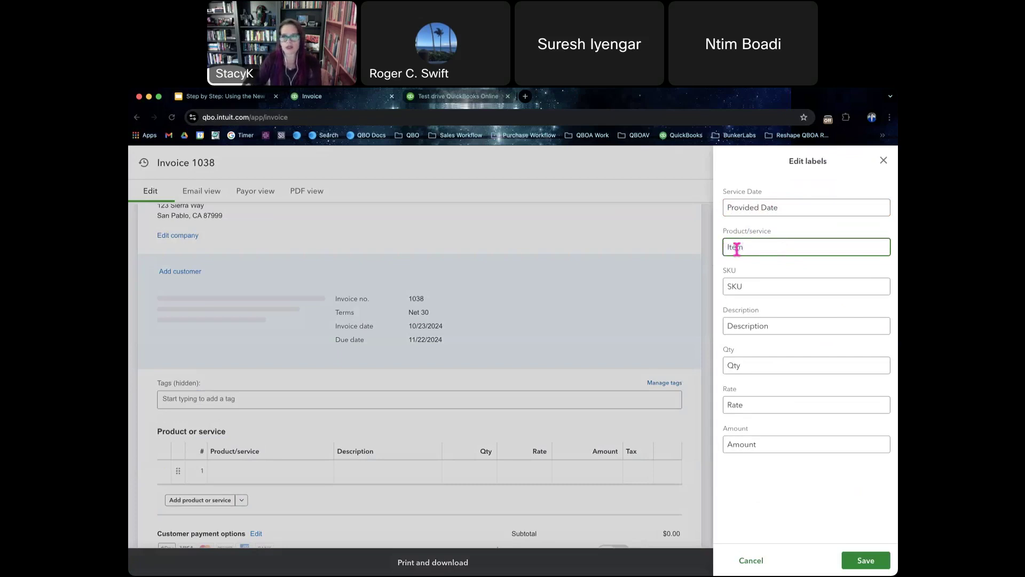
click(861, 561)
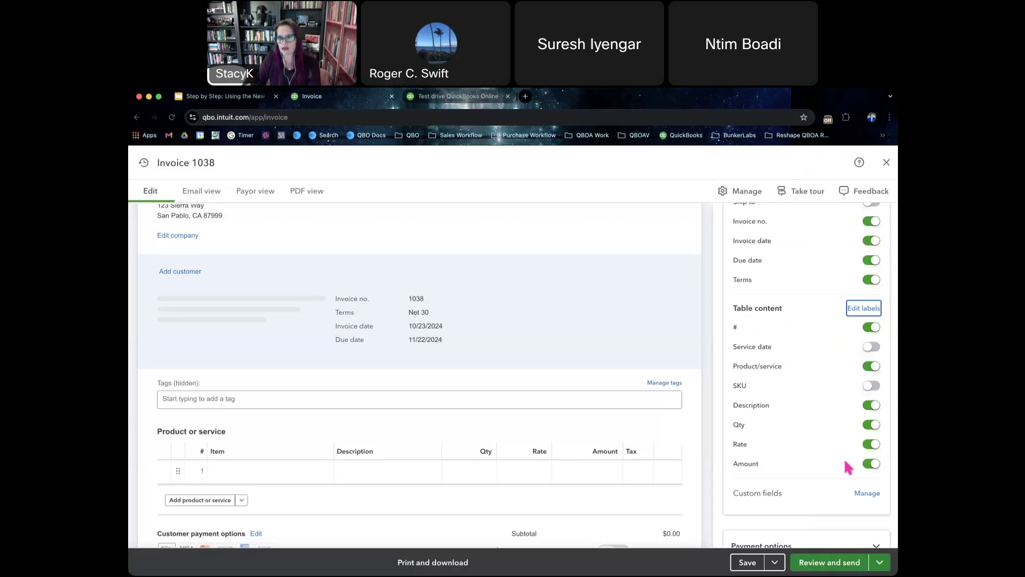
Step: Try showing the Service date column and hiding the Description, Qty, Rate and Product/service columns, restoring each one
click(876, 348)
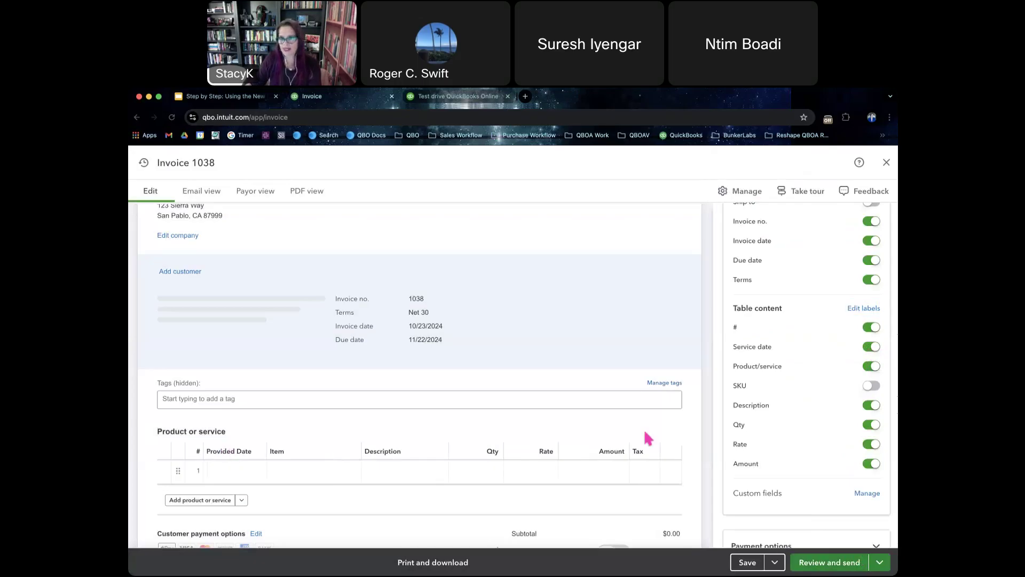
click(876, 351)
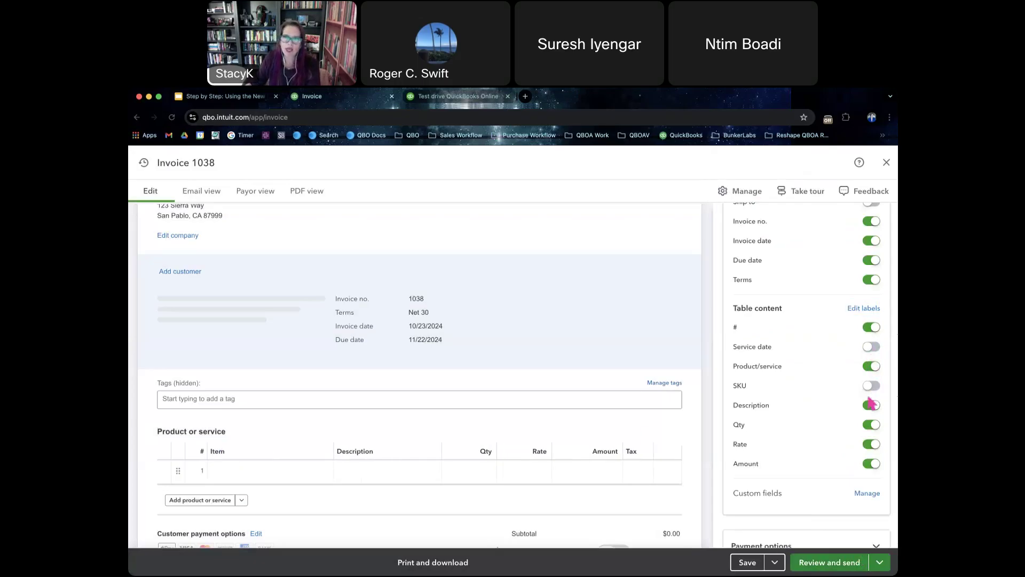
click(870, 407)
click(872, 425)
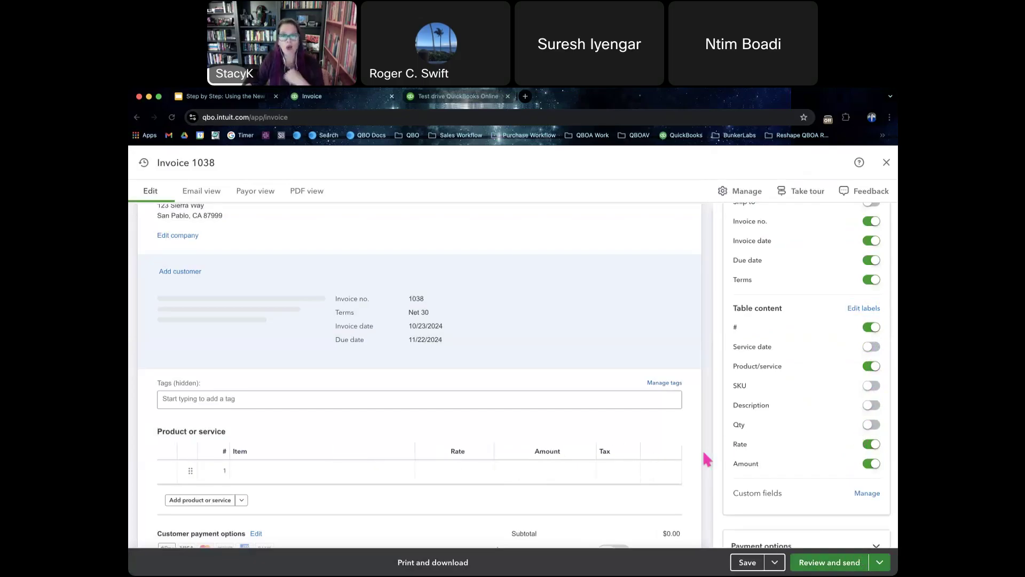
click(872, 445)
click(871, 448)
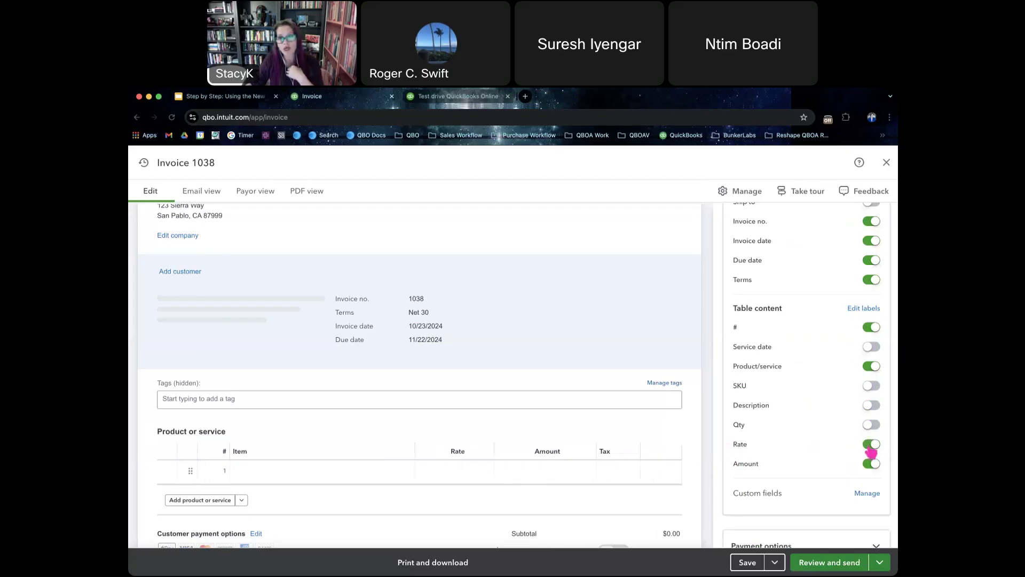
click(872, 425)
click(873, 407)
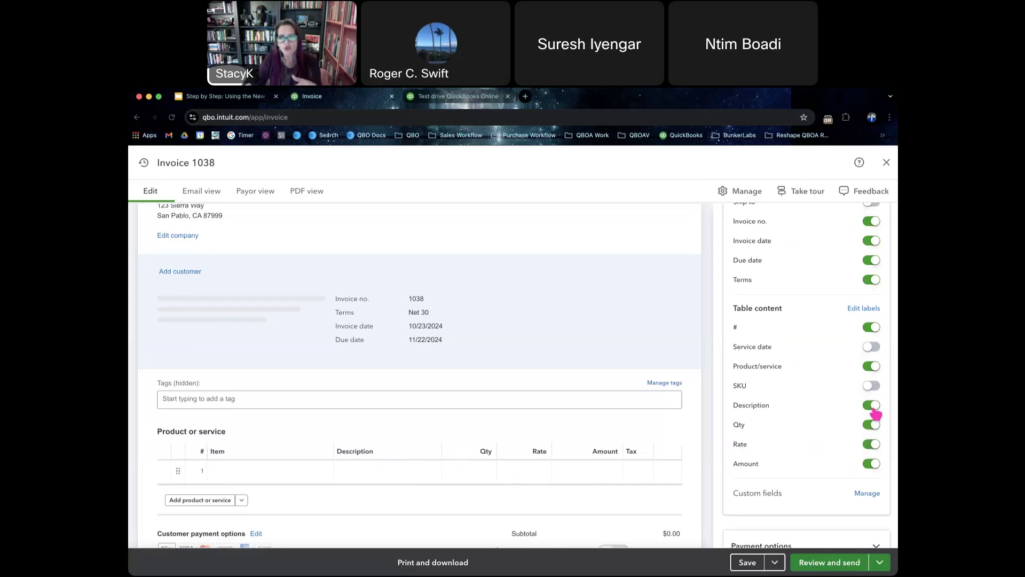
click(872, 367)
click(873, 369)
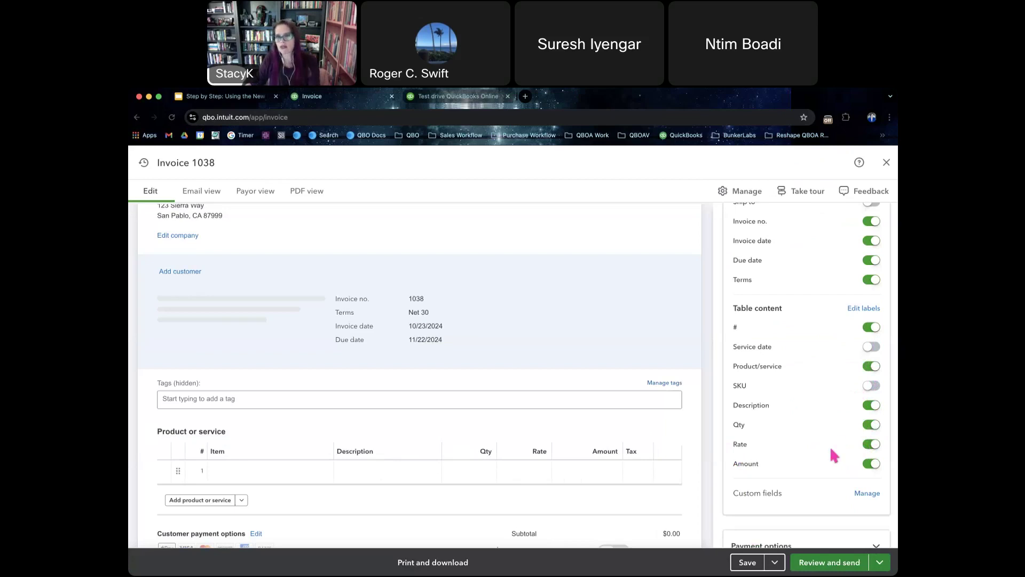
Step: Go to custom field management from the invoice and view the blank form for adding a field, closing it unsaved
click(867, 494)
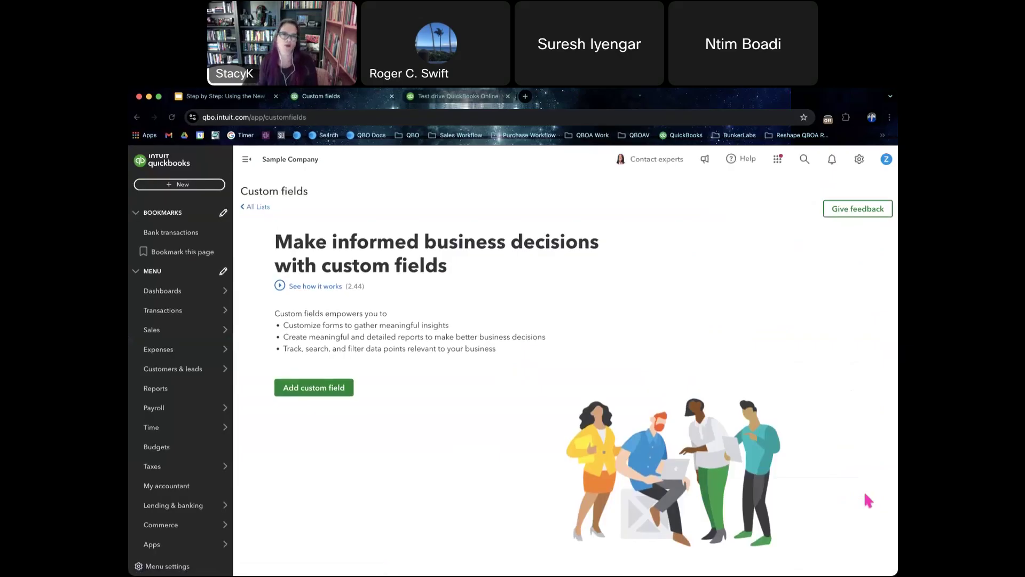
click(340, 395)
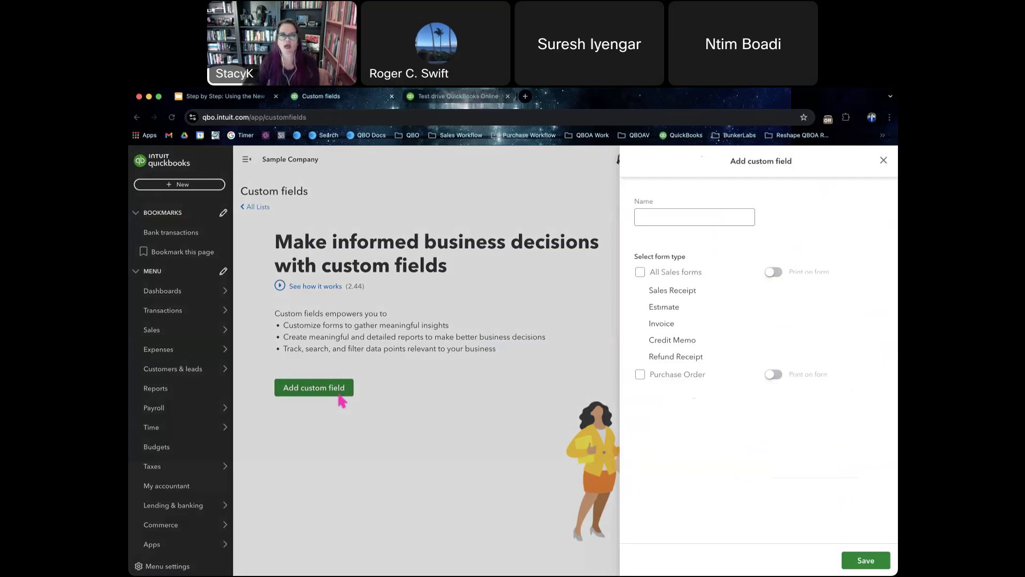
click(884, 161)
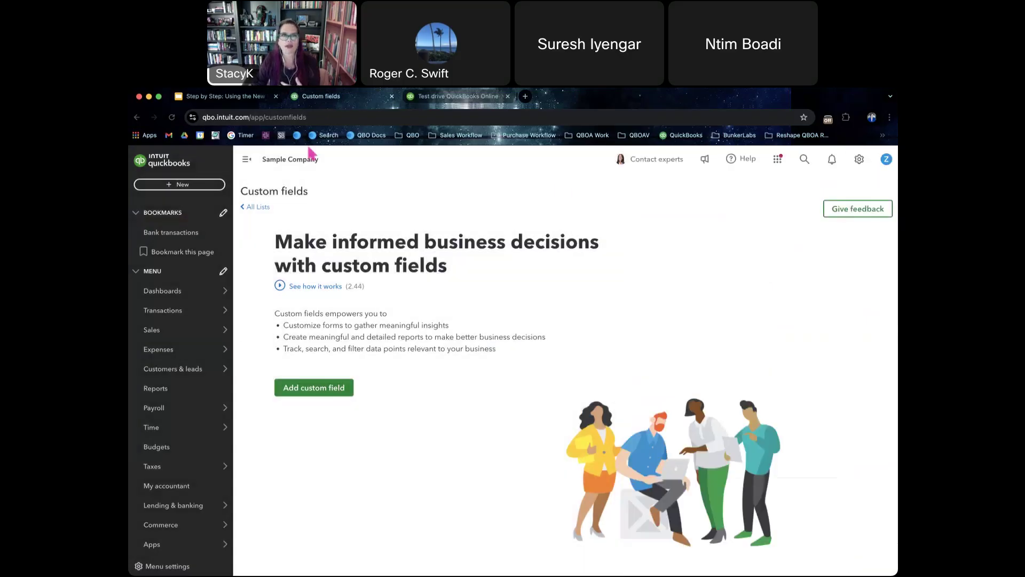
Step: Start a new invoice and review its customization options down to the custom fields
click(173, 187)
click(195, 241)
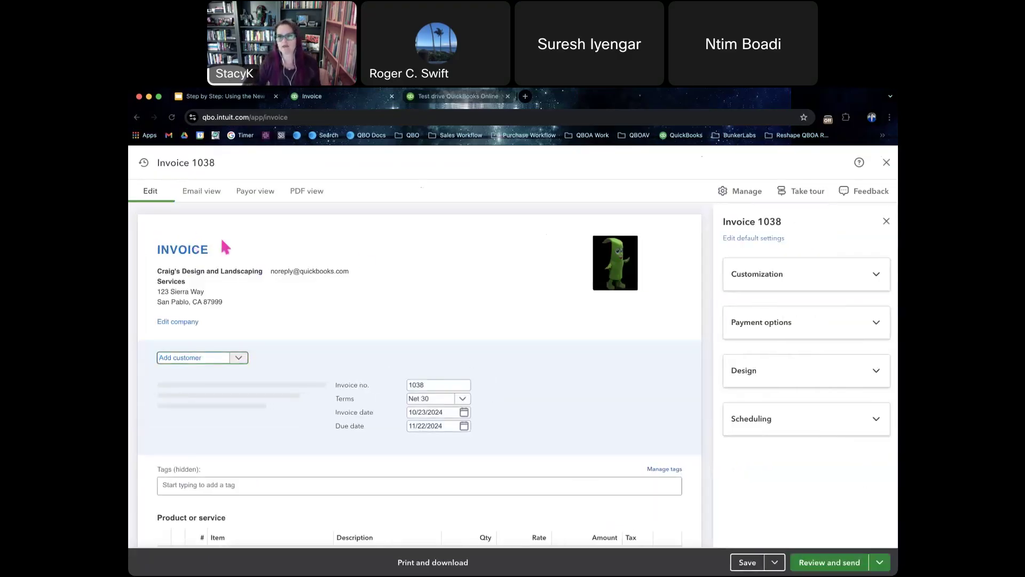
click(767, 276)
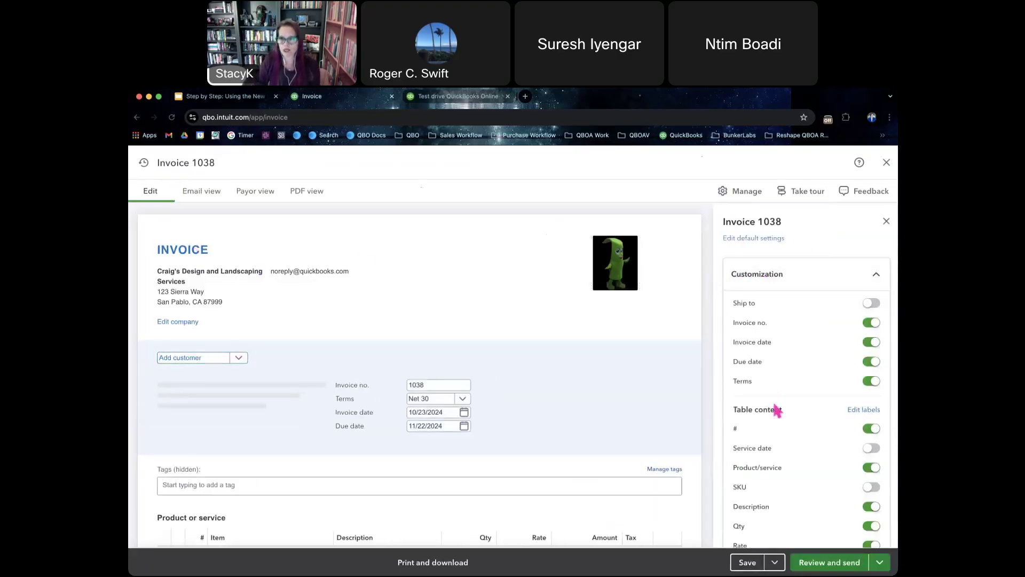
scroll(773, 408, down, 1)
scroll(776, 409, up, 1)
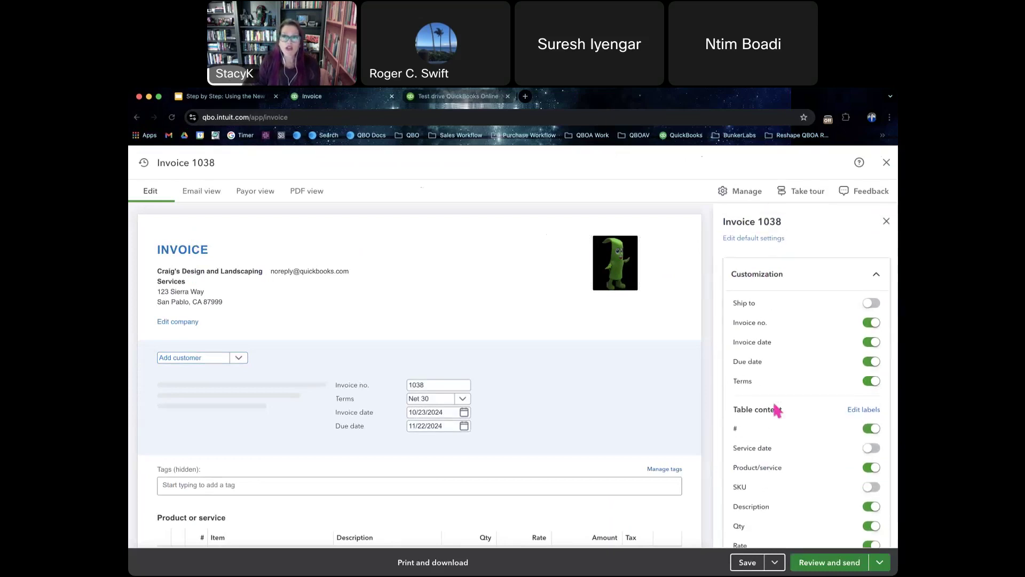
scroll(775, 407, down, 6)
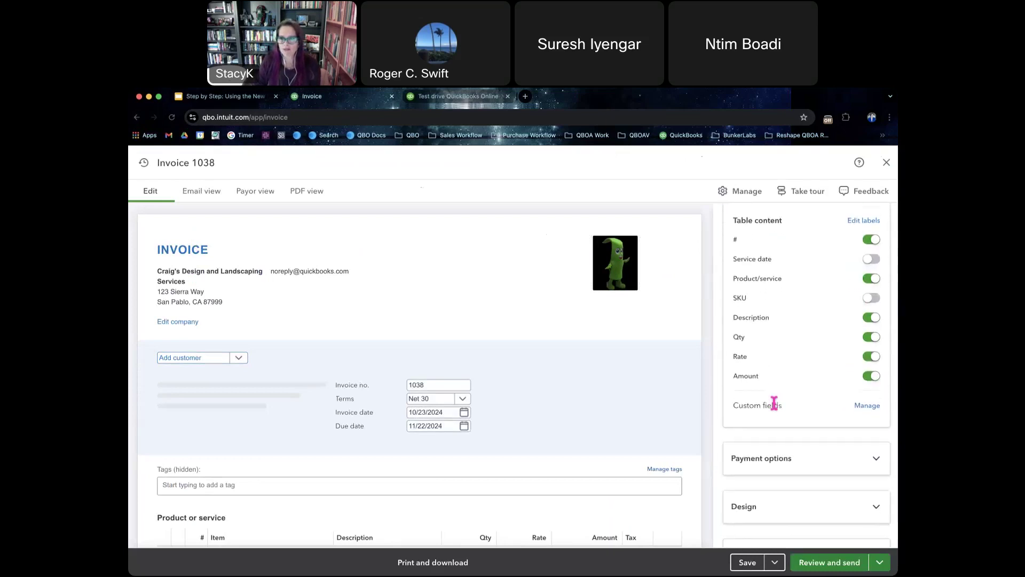
scroll(775, 404, up, 4)
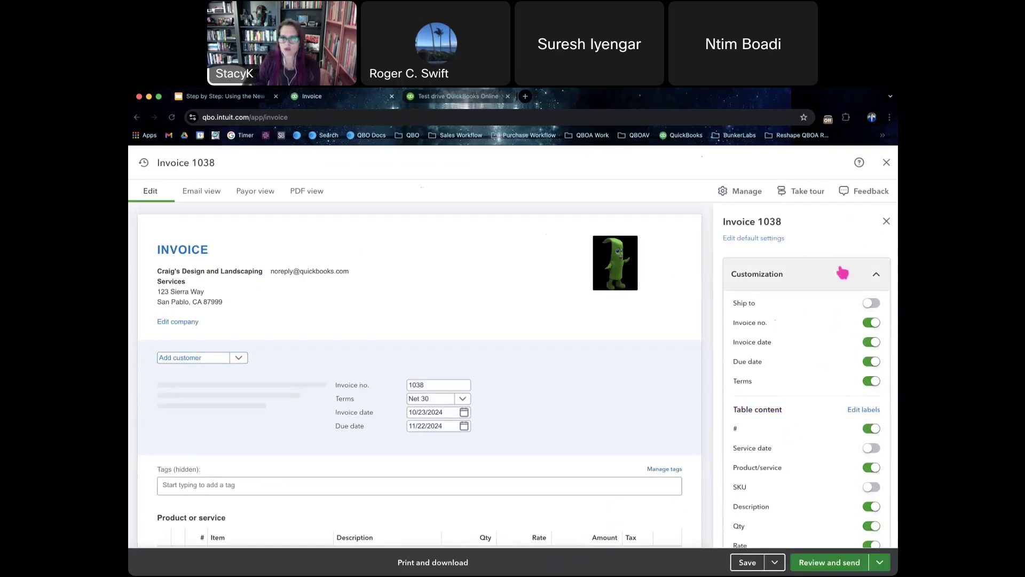
click(747, 193)
click(747, 196)
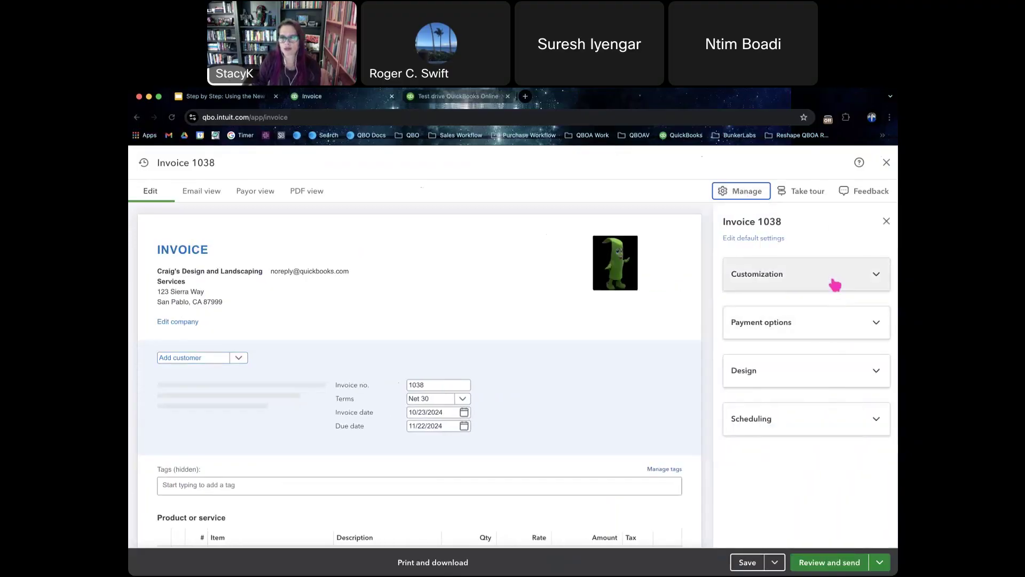
click(833, 280)
scroll(819, 364, down, 5)
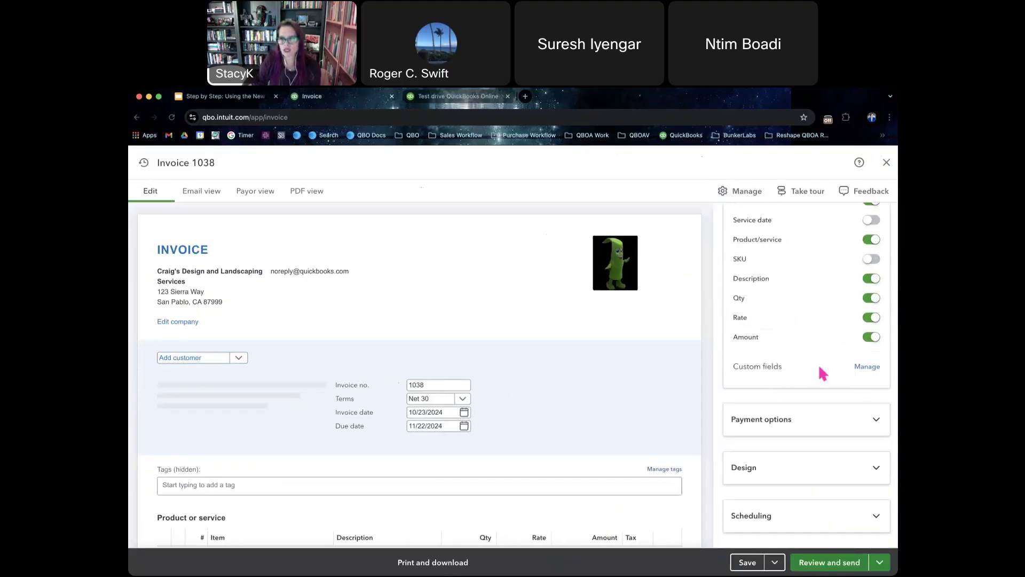
Step: Show the invoice's payment options and look up the payment details settings, returning to the invoice
click(845, 421)
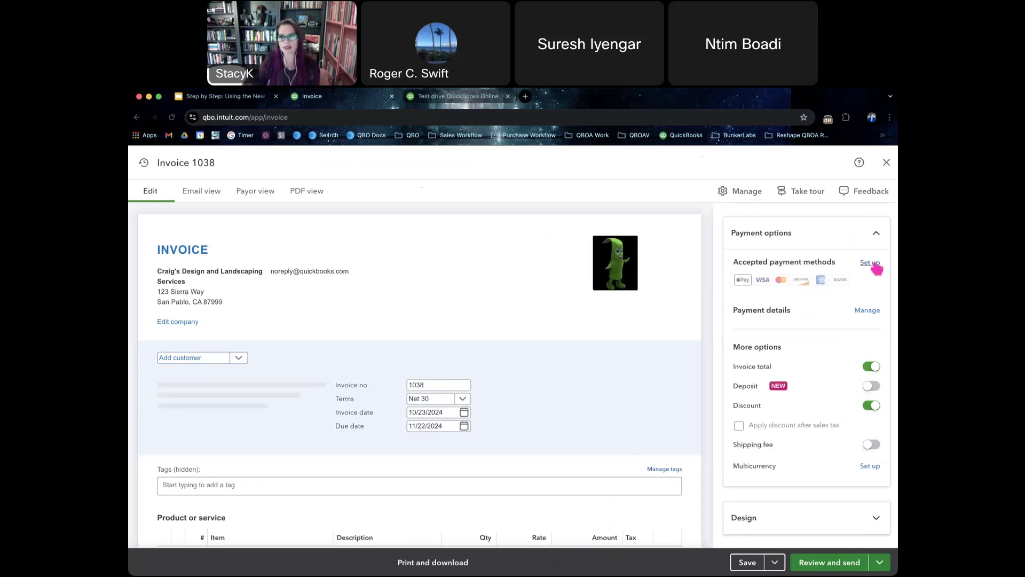
click(866, 312)
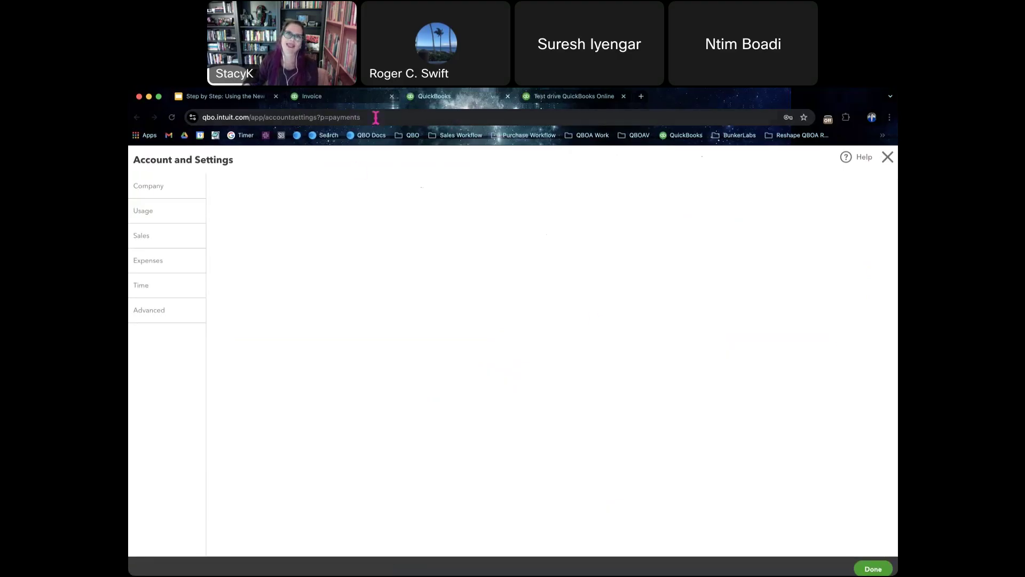
click(507, 97)
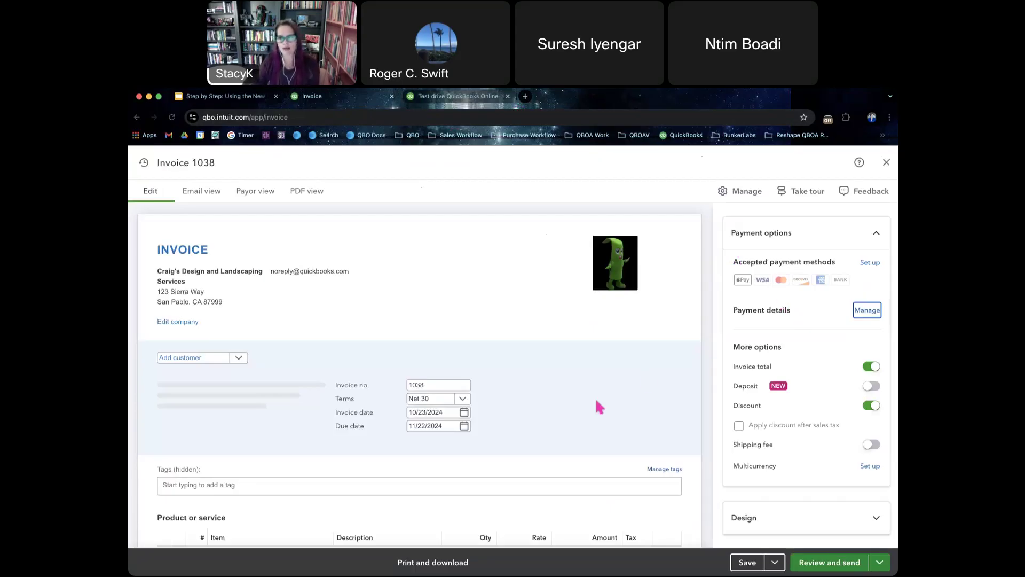
Step: Turn off the Discount option in the invoice totals and collapse the payment options
scroll(597, 404, down, 5)
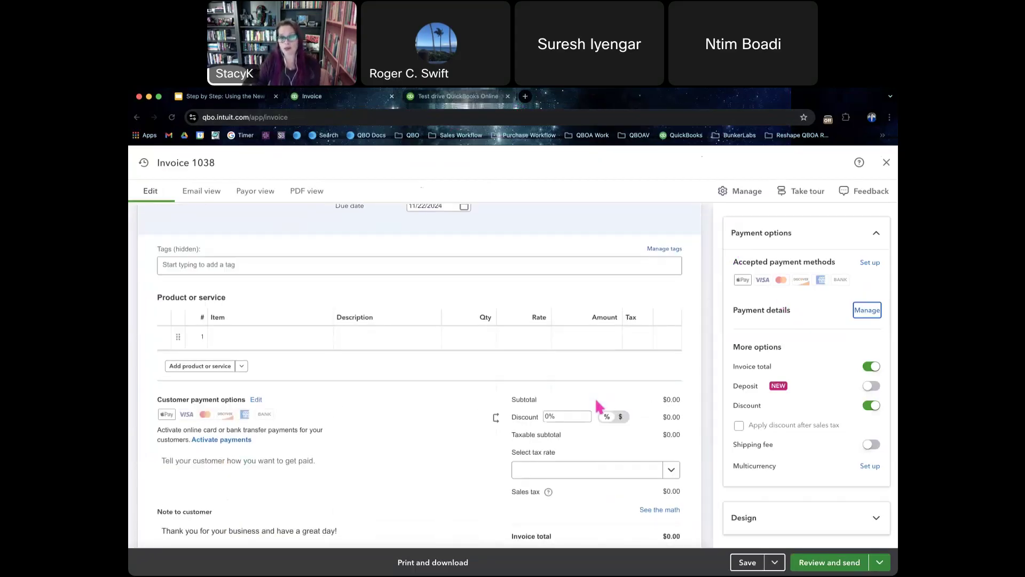
click(873, 406)
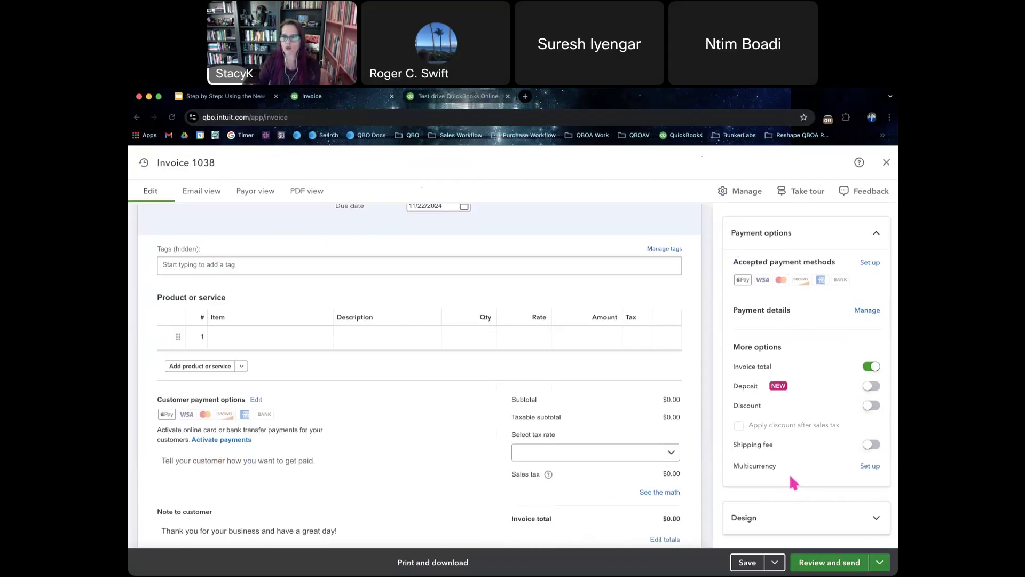
click(877, 231)
Step: Switch the invoice's design from the Modern template to the Standard template
click(871, 375)
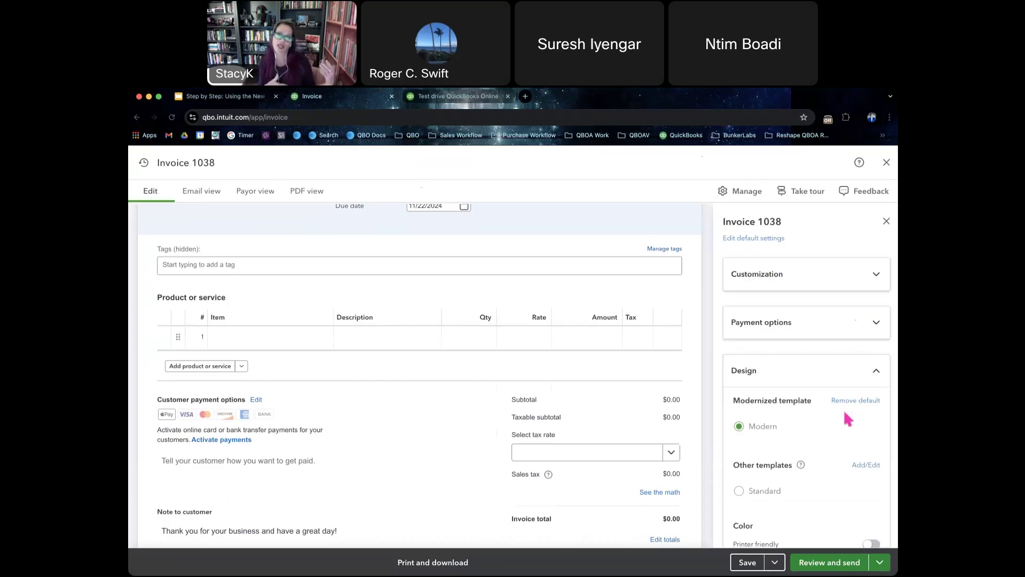
click(741, 492)
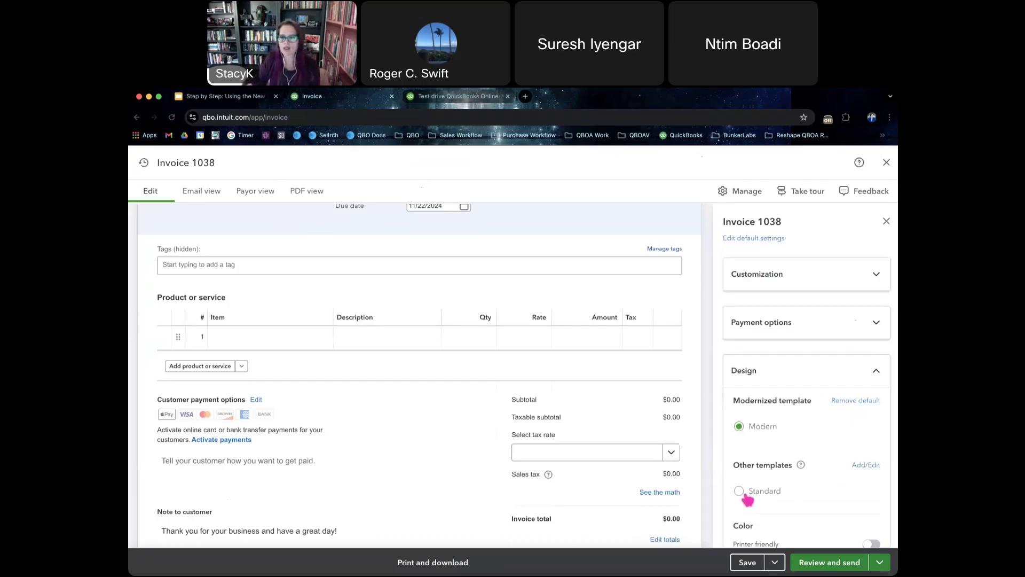
scroll(649, 440, up, 3)
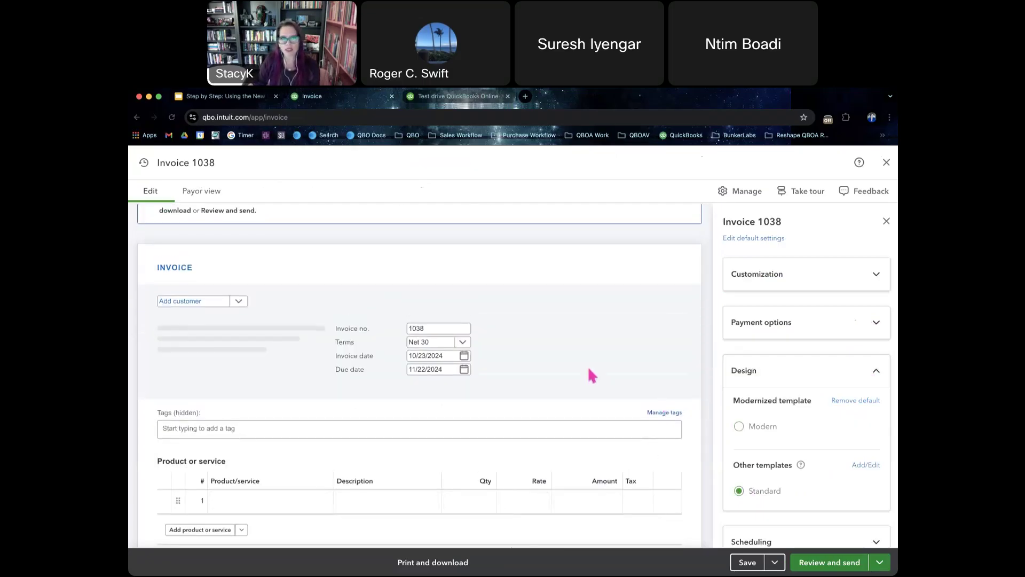
Step: Leave the invoice unsaved for template management and review the Standard style's design, content and email settings
click(867, 466)
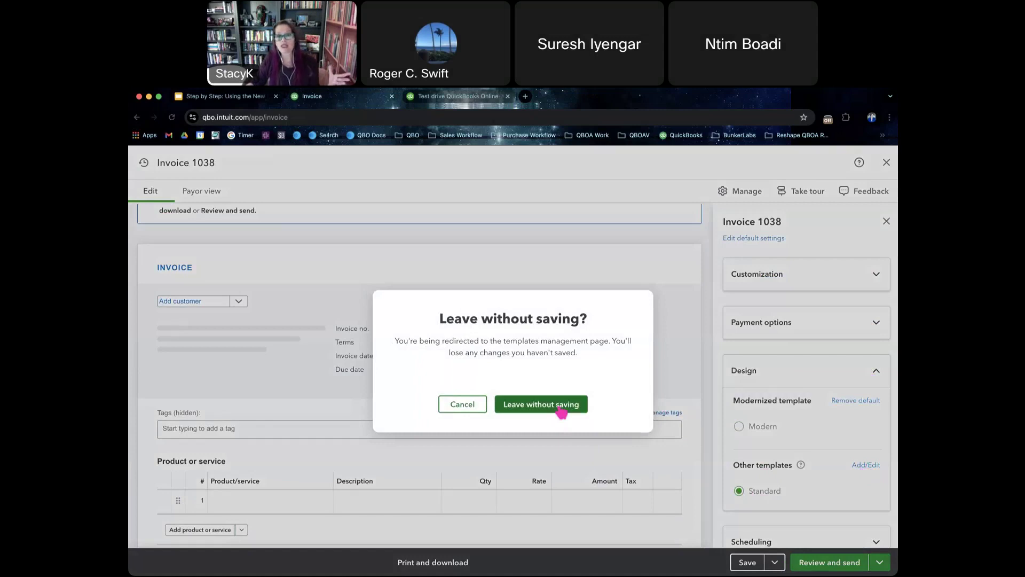
click(560, 405)
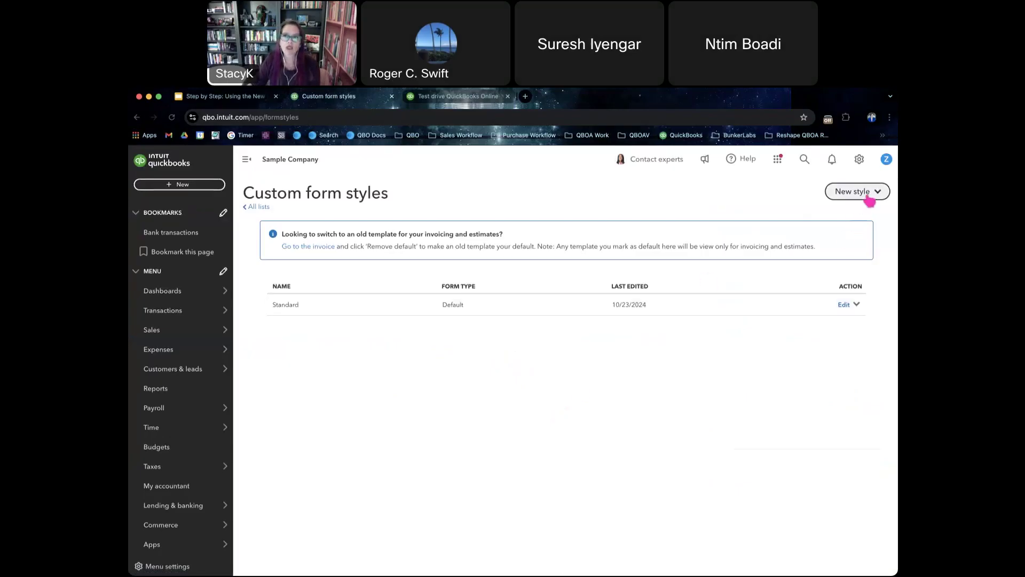
click(844, 304)
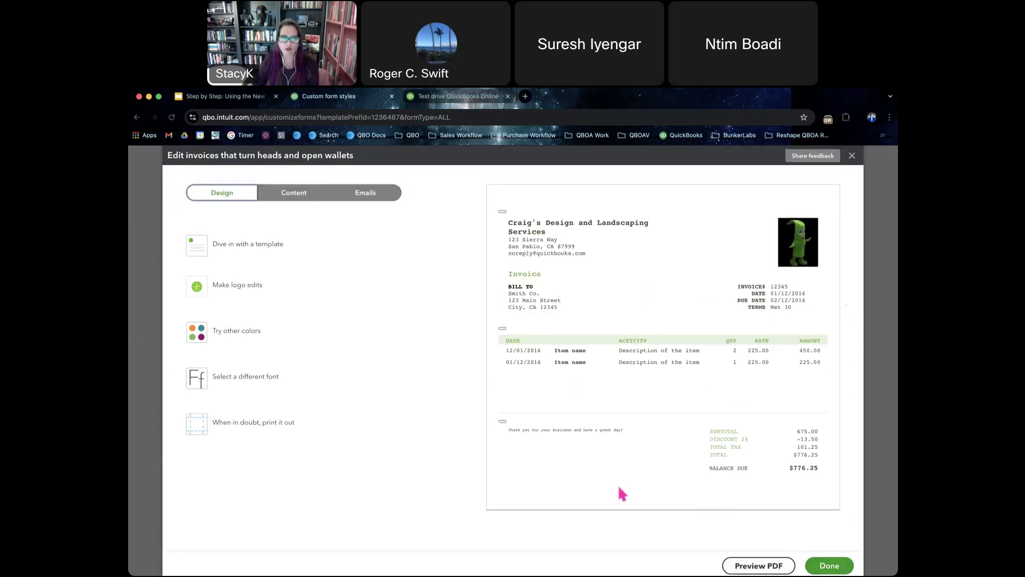
click(297, 202)
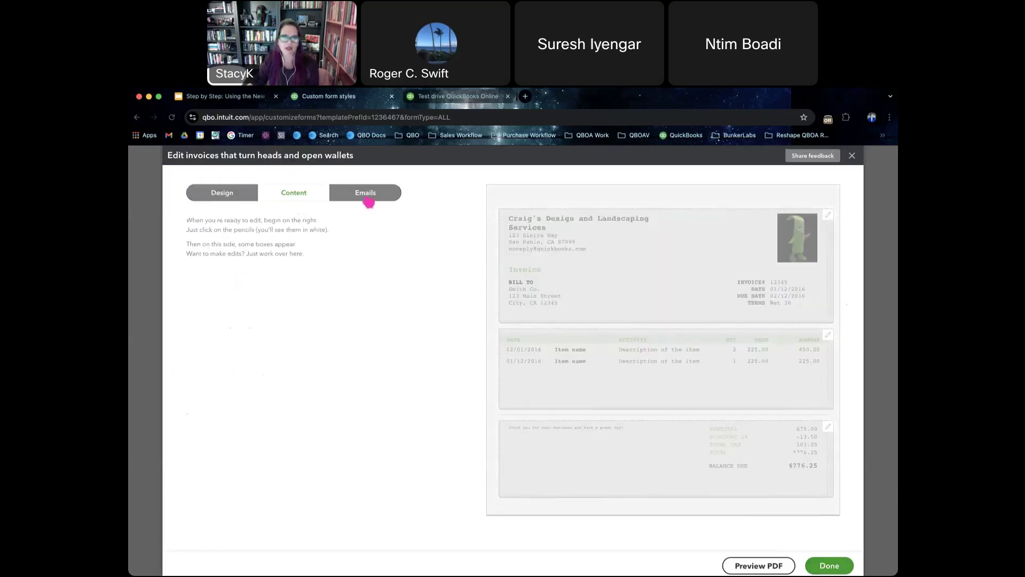
click(369, 201)
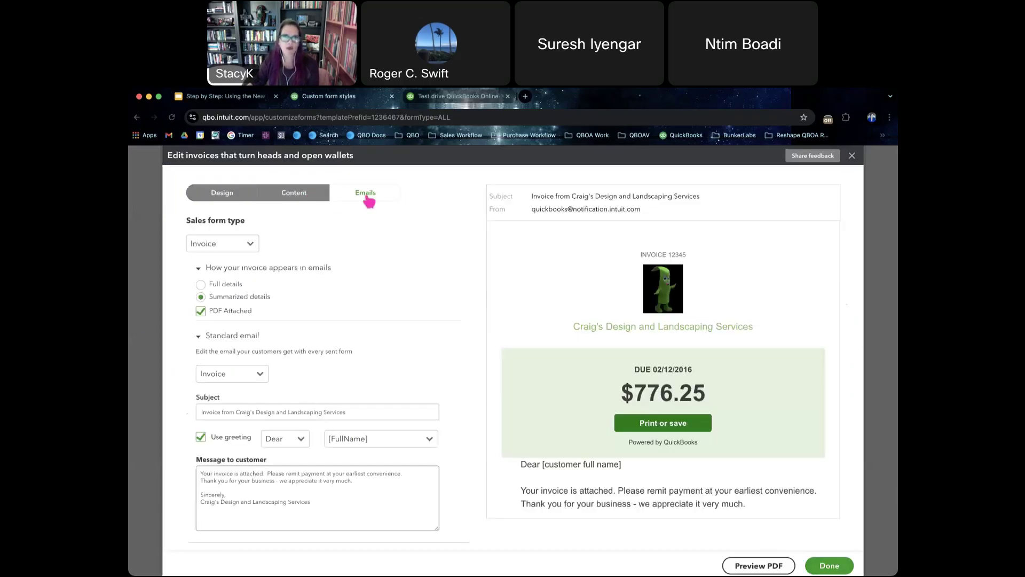
click(829, 565)
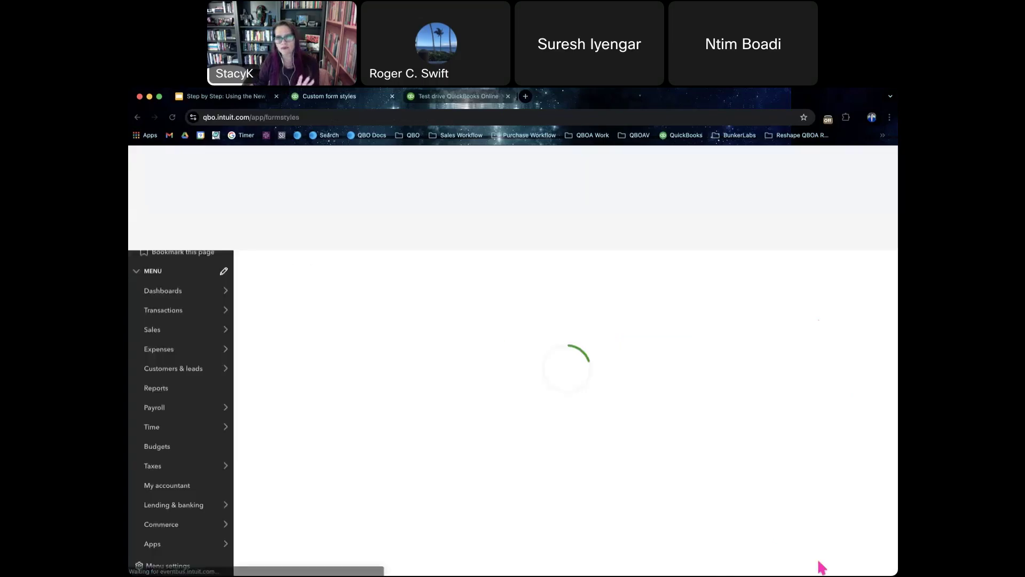
Step: Create a new invoice form style and replace its logo with the fountain image from the Desktop
click(862, 200)
click(850, 217)
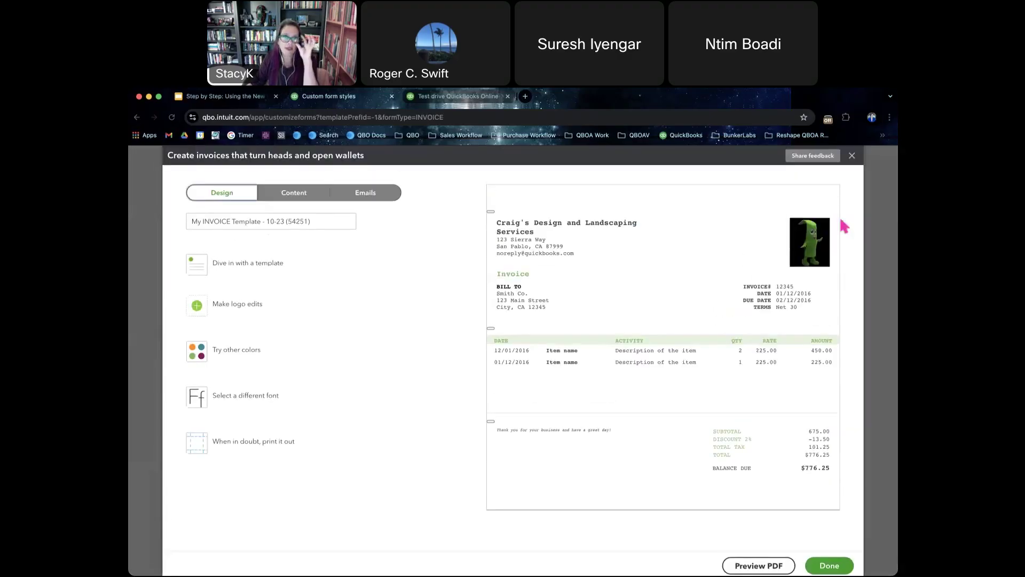
click(245, 307)
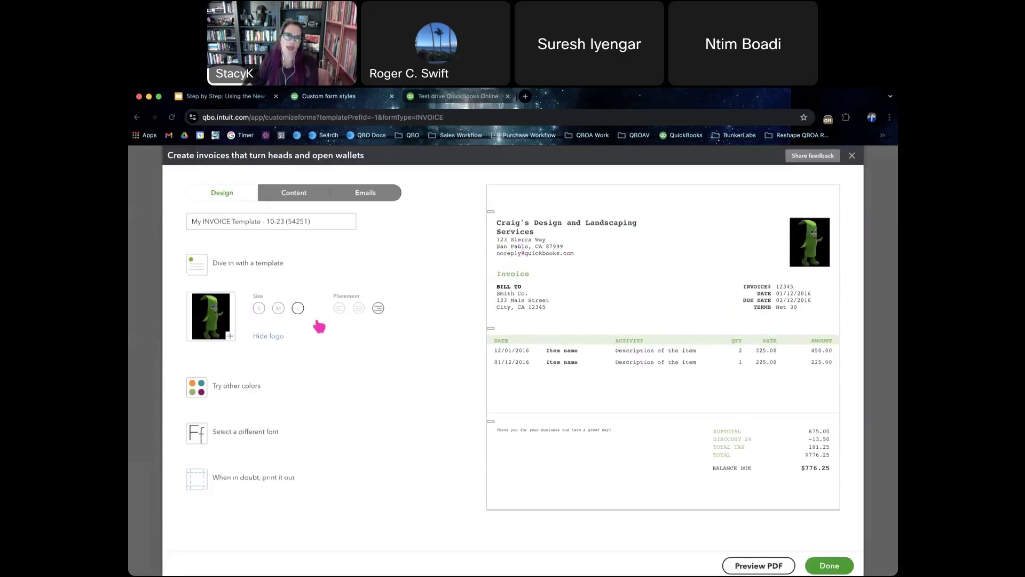
click(230, 336)
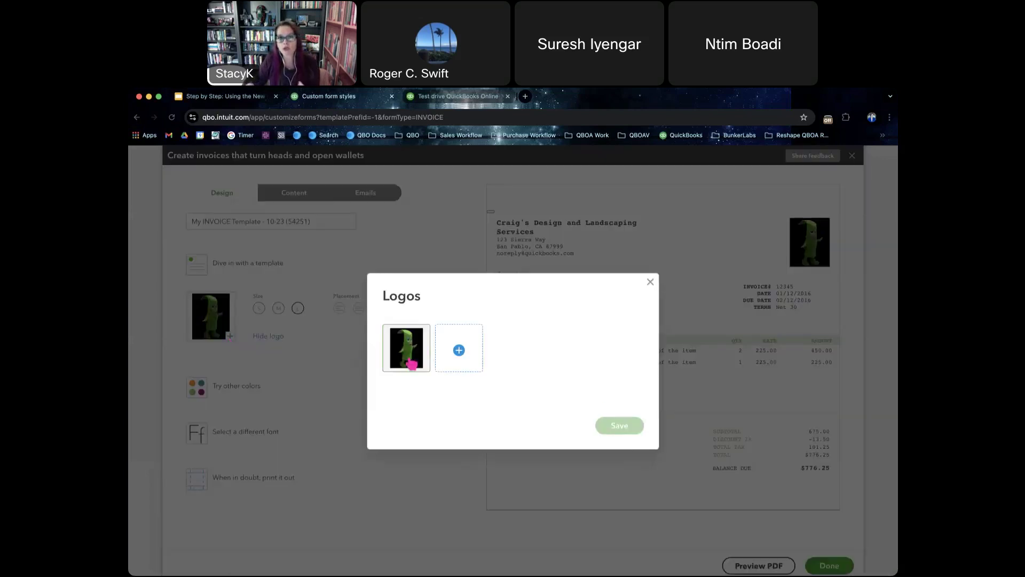
click(465, 356)
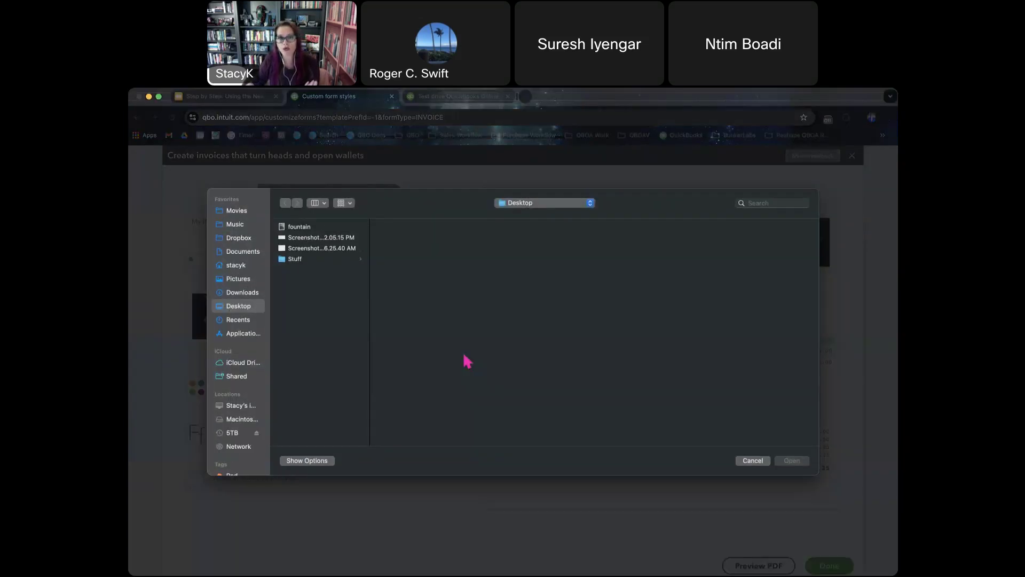
click(312, 226)
click(791, 462)
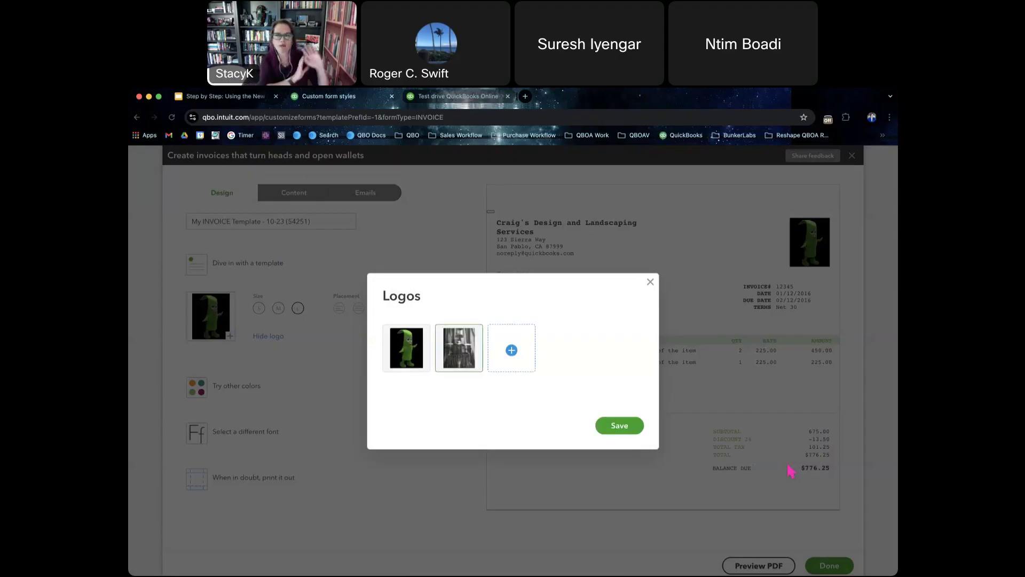
click(641, 430)
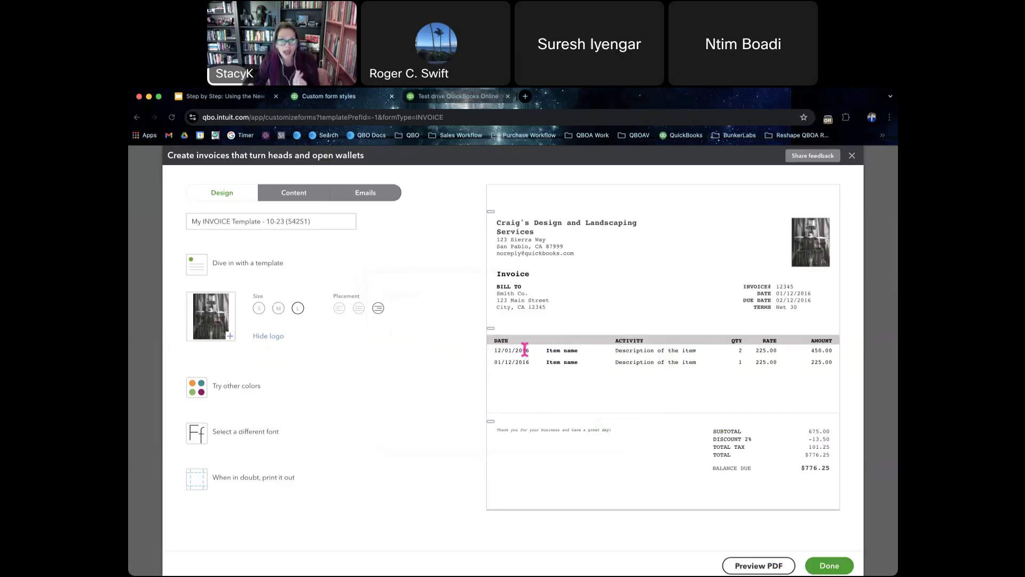
Step: Try the light blue template color, and settle on the dark teal #004254
click(261, 395)
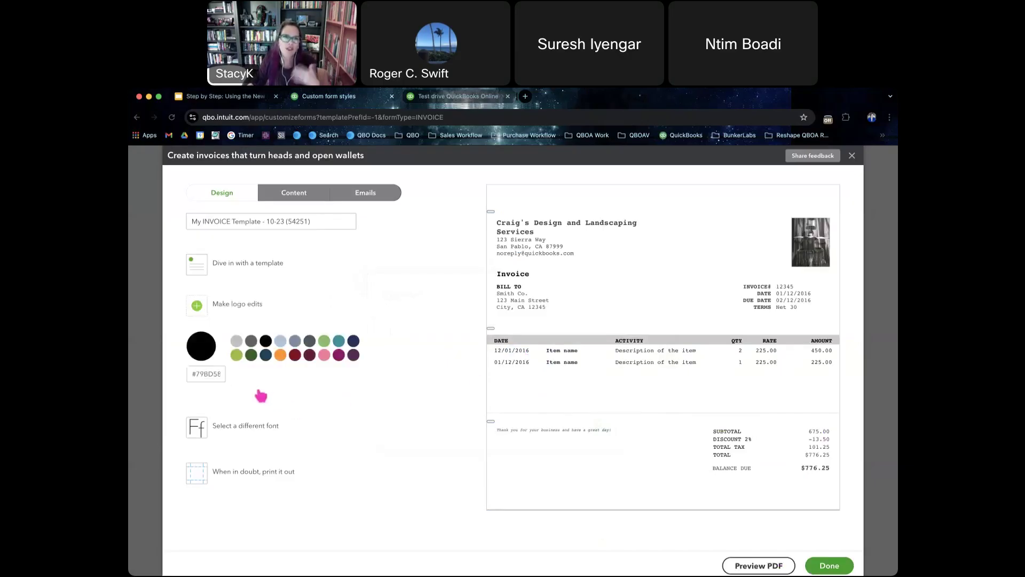
click(282, 342)
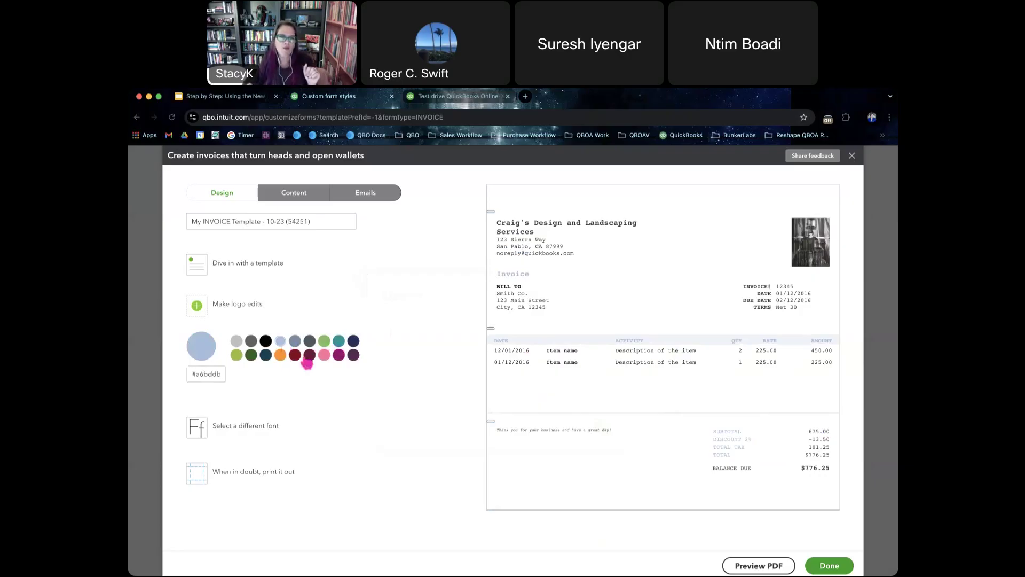
click(266, 356)
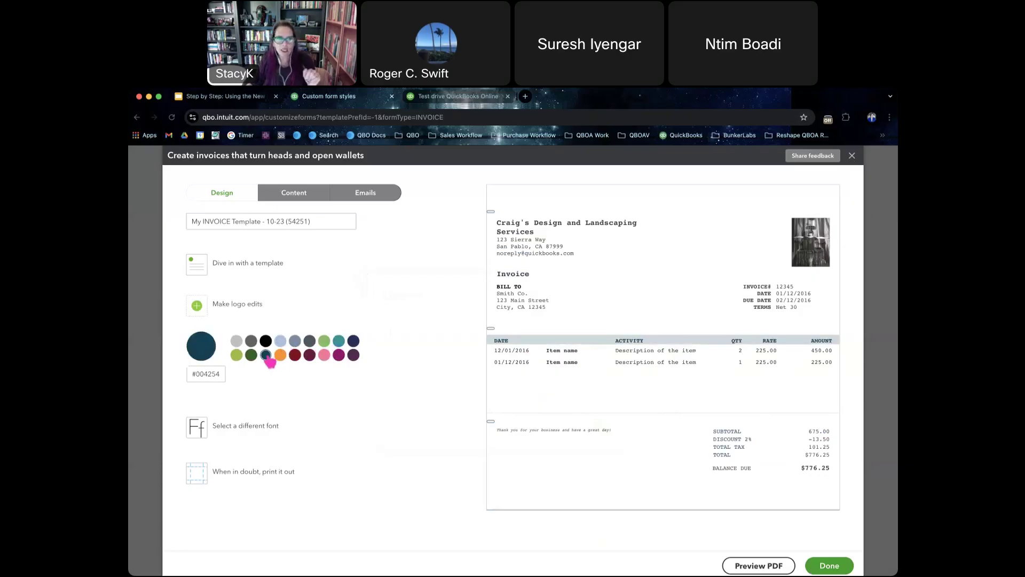
drag(223, 373, 184, 378)
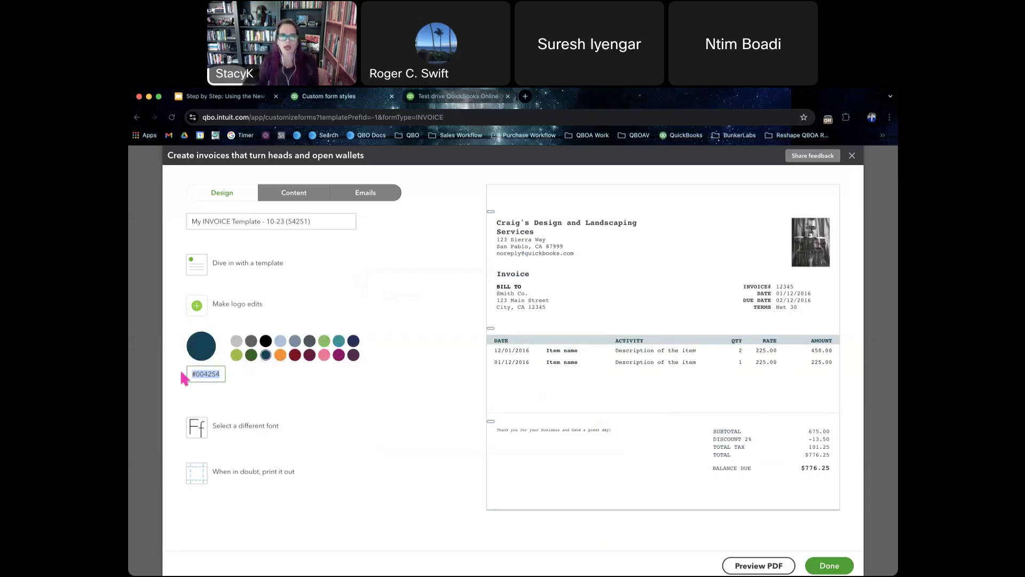
Step: Change the invoice template's font to Times New Roman
click(196, 427)
click(220, 388)
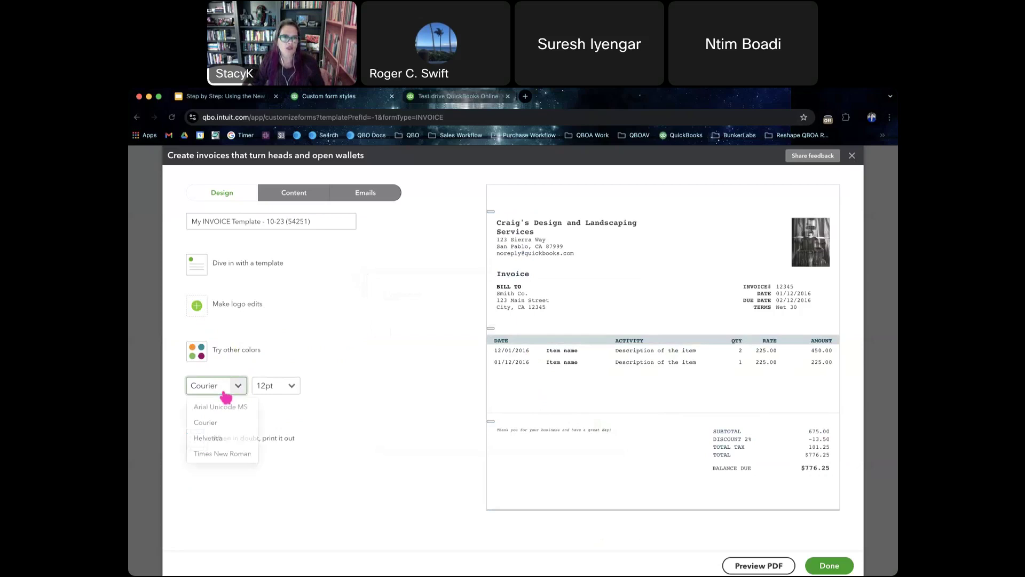
click(228, 453)
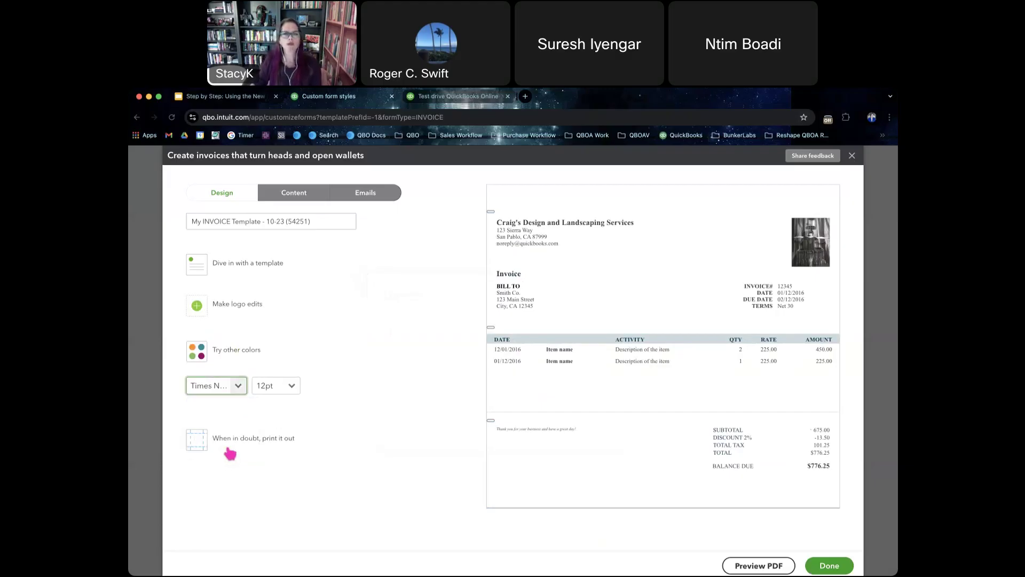
Step: Change the business name in the template's header content to "Craig's Design and Landscaping Services: Fountains!"
click(297, 200)
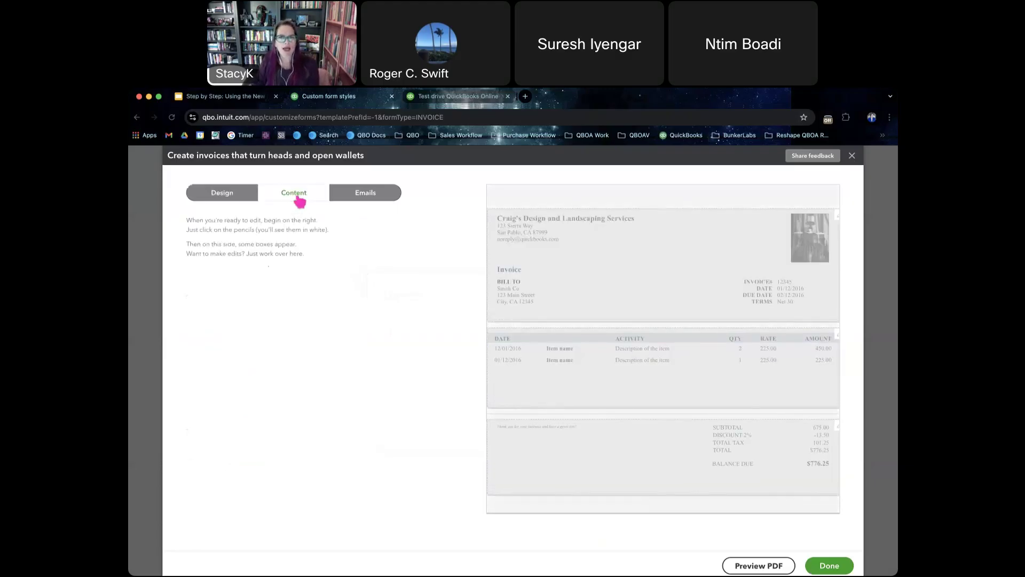
click(524, 302)
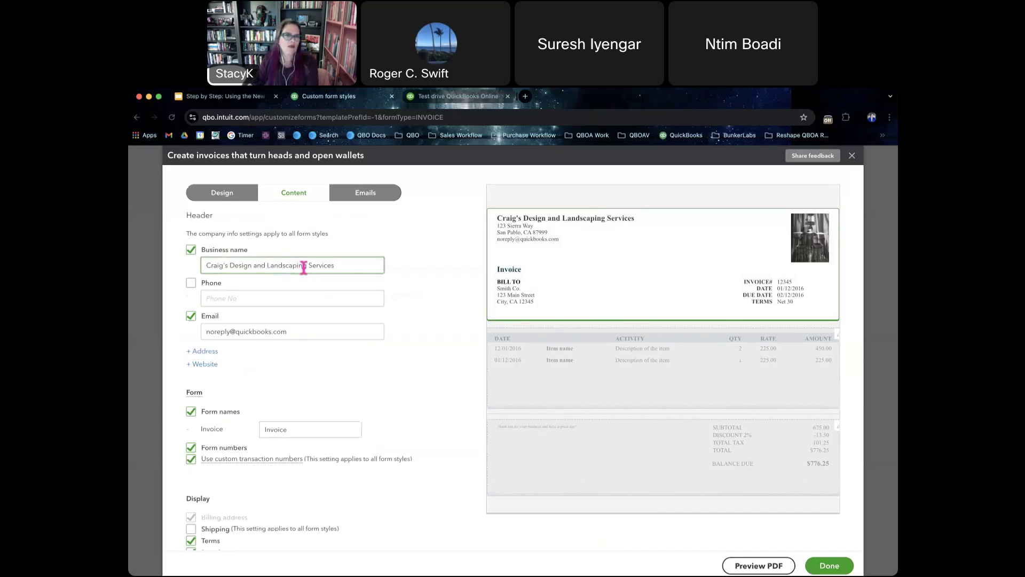
drag(308, 264, 256, 265)
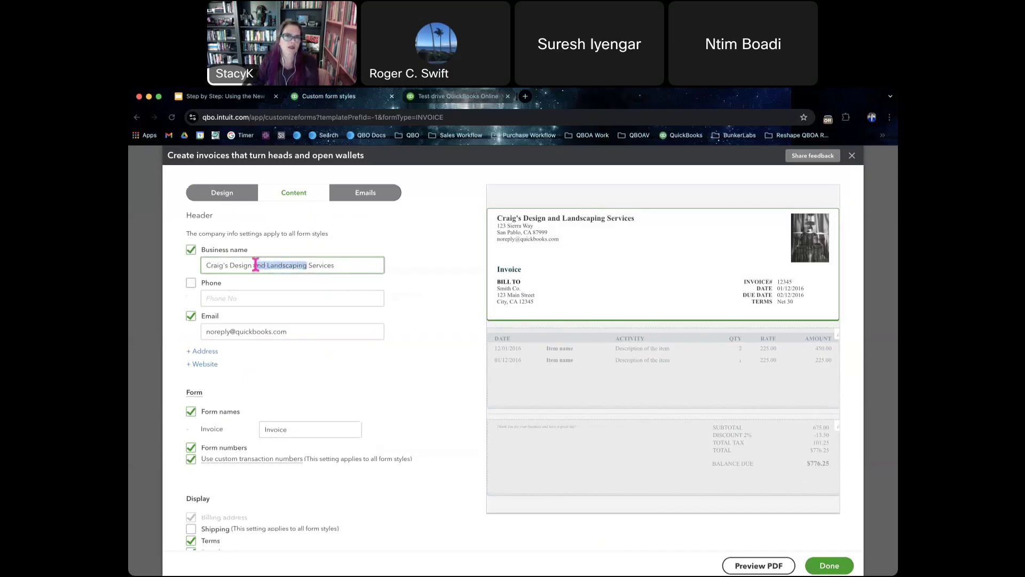
key(BackSpace)
text(and F)
key(BackSpace)
key(BackSpace)
key(BackSpace)
text(d Landscaping)
click(350, 267)
text(: Founta)
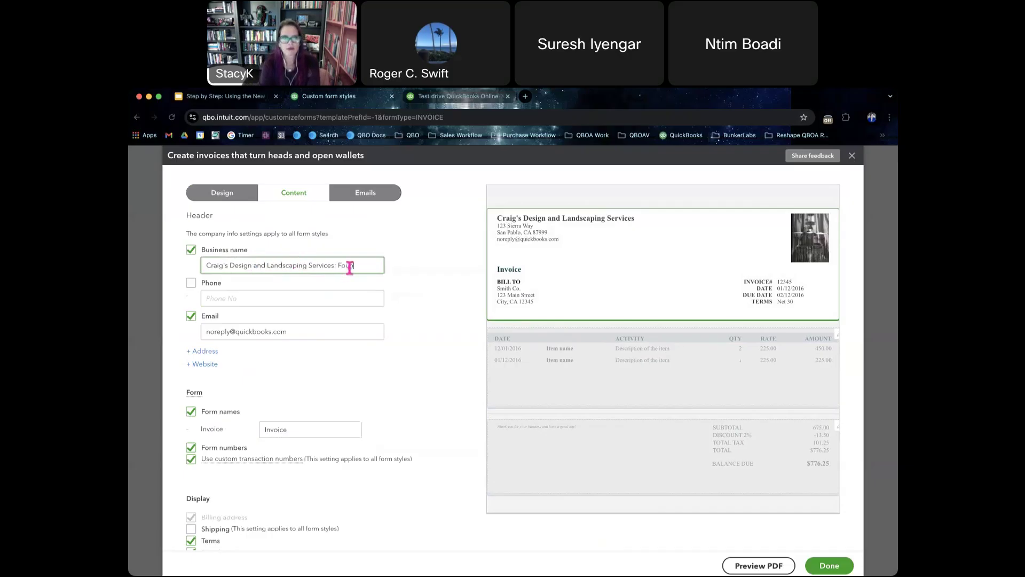
text(ins!)
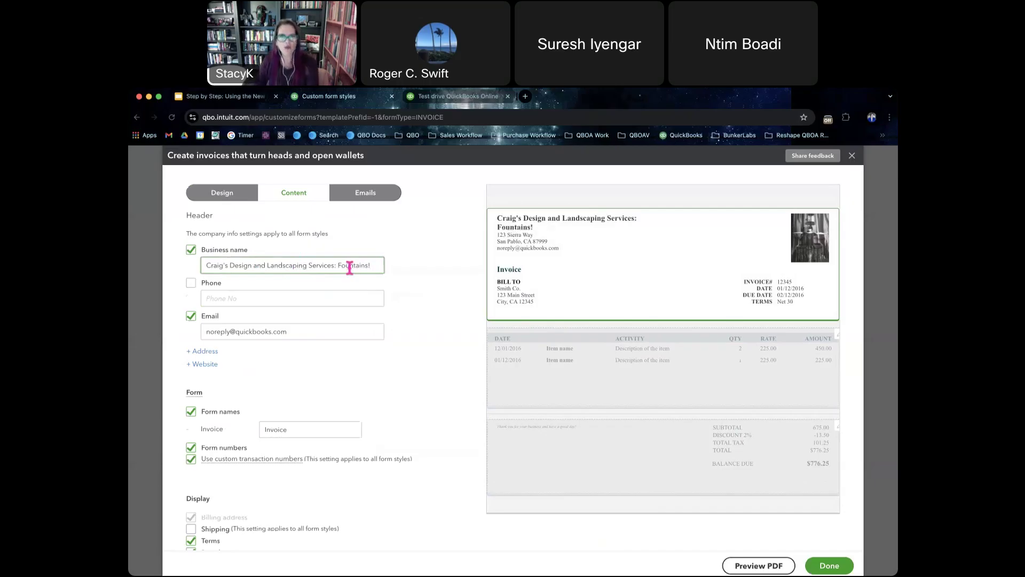
click(530, 230)
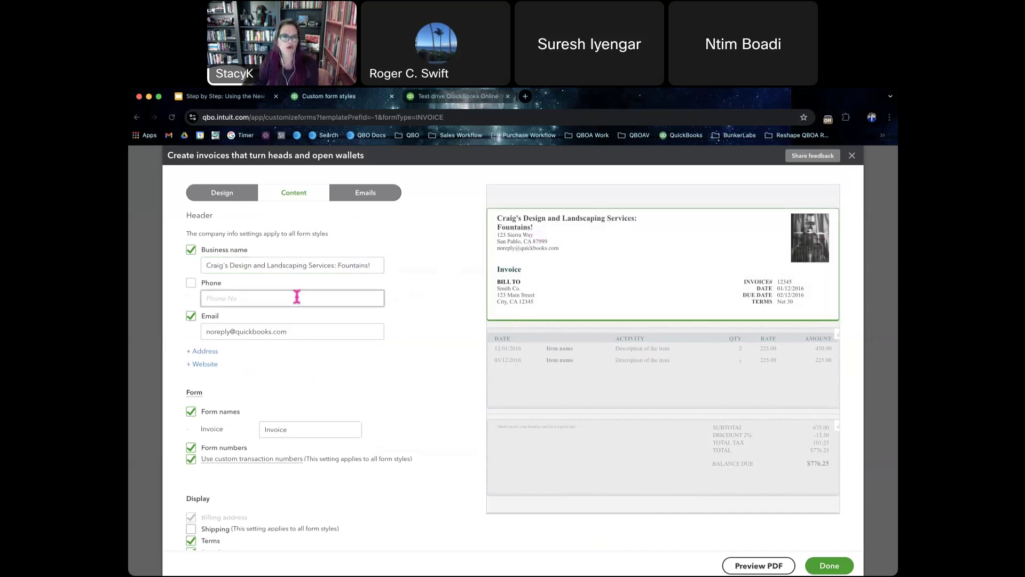
click(214, 365)
click(218, 373)
text(www)
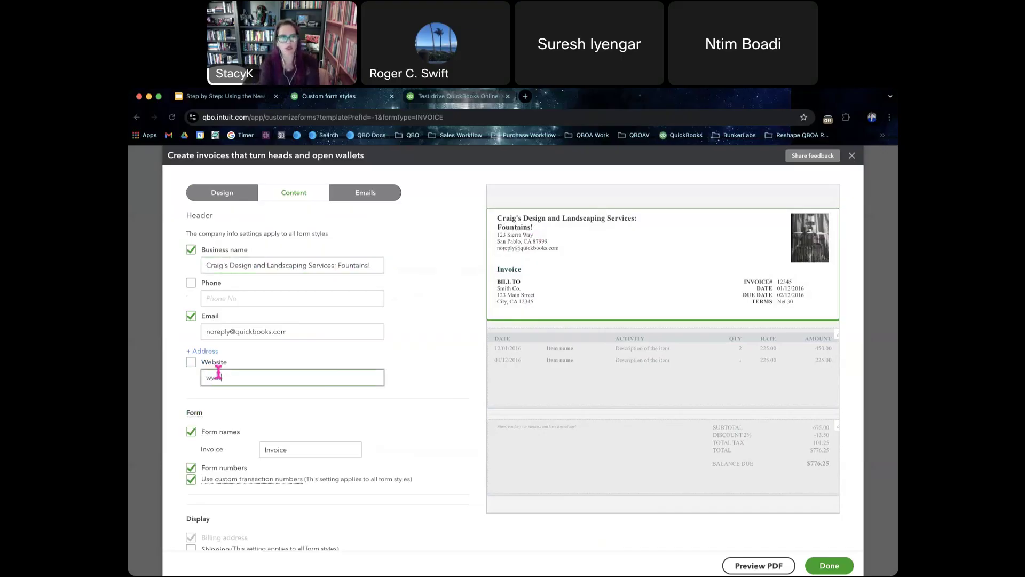
text(.kildalservices.com)
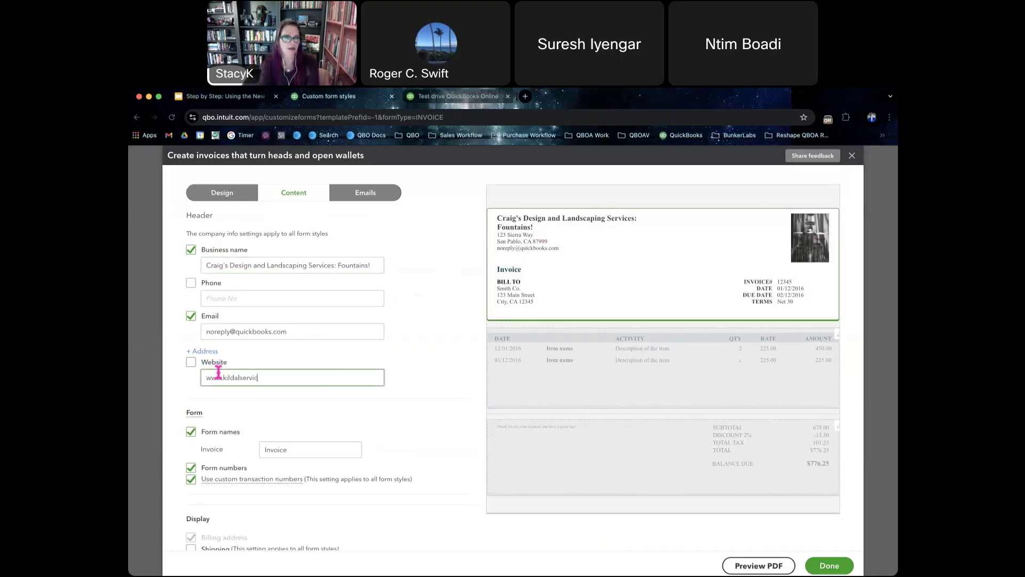
key(Tab)
click(301, 449)
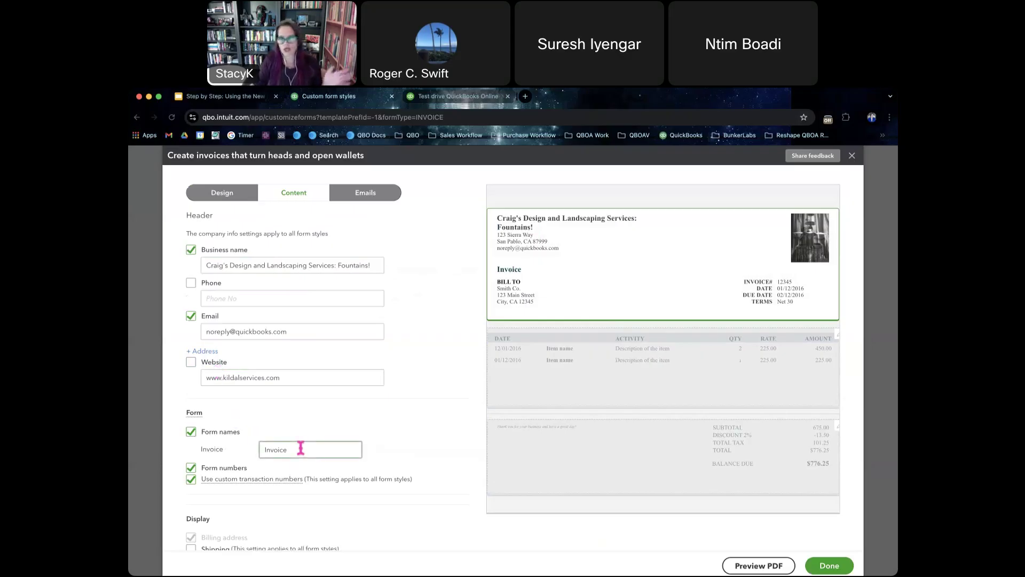
Step: In the activity table, toggle the Product/Service column off and on, and include the description within the Product/Service column
click(562, 383)
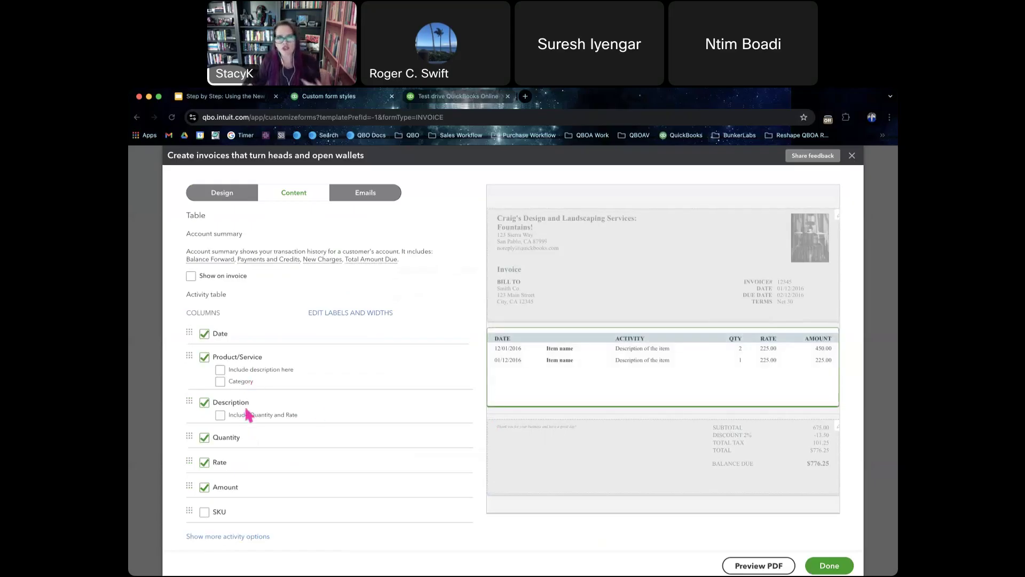
click(204, 357)
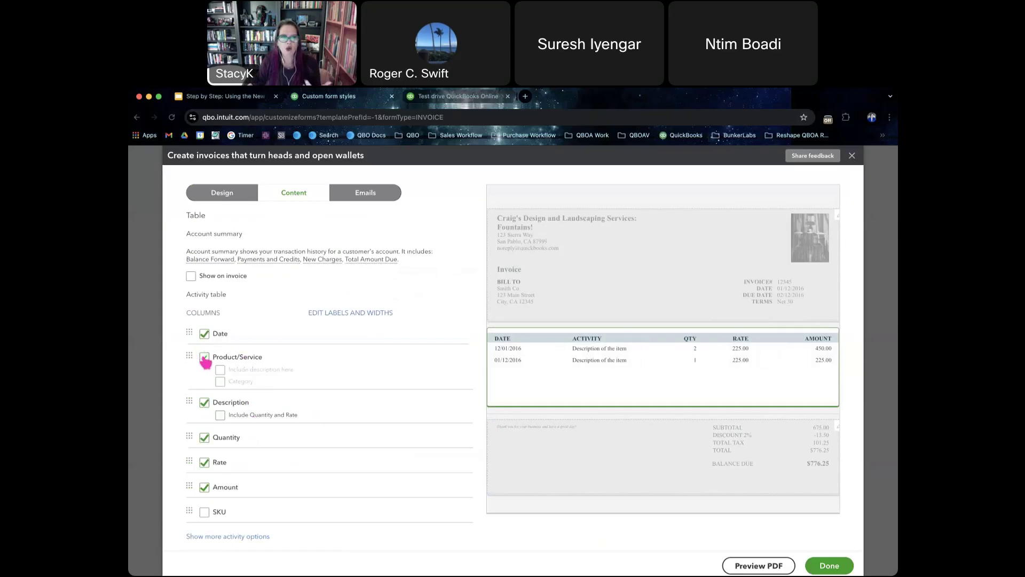
click(205, 357)
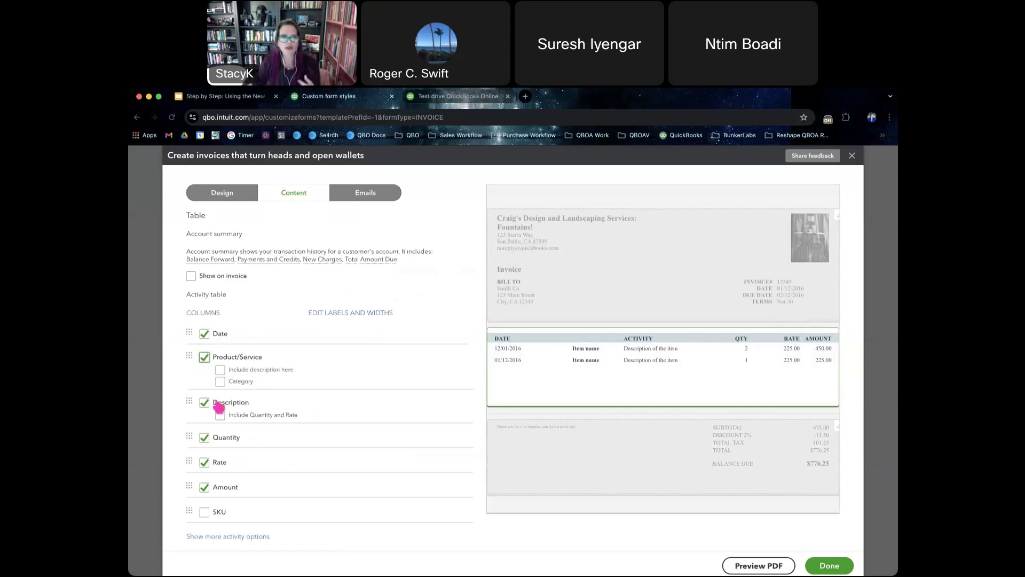
click(220, 370)
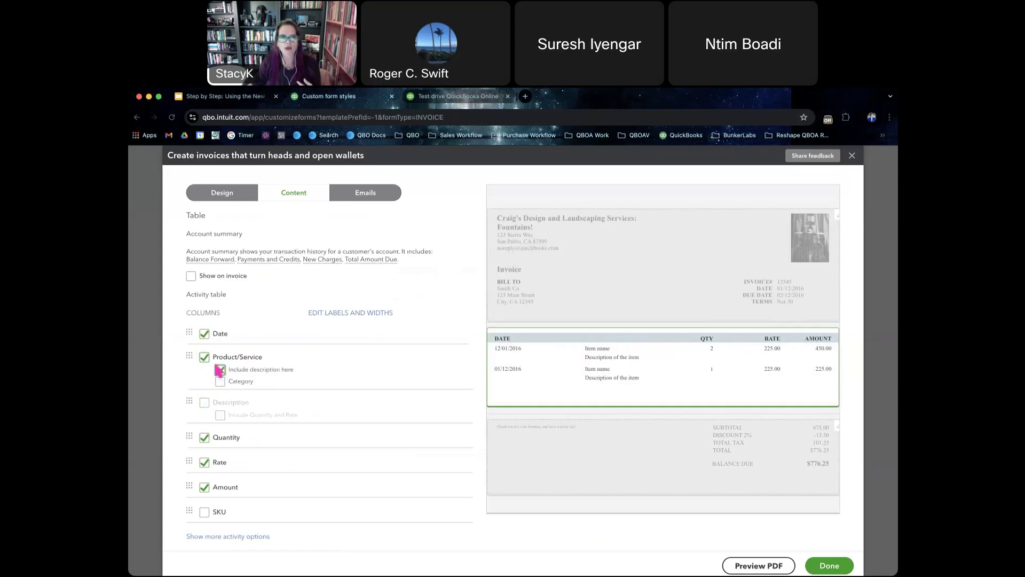
click(224, 374)
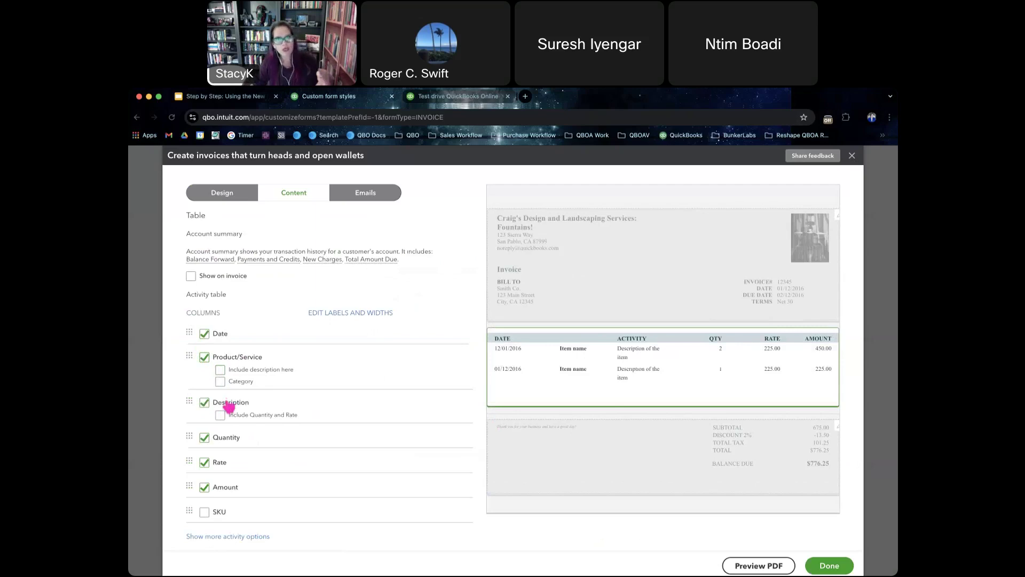
click(221, 370)
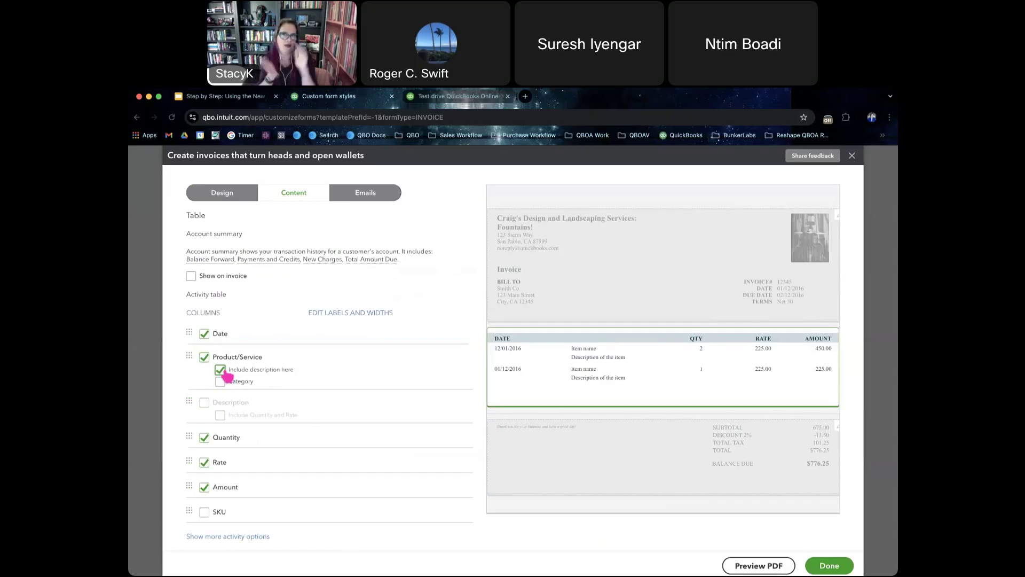
click(223, 373)
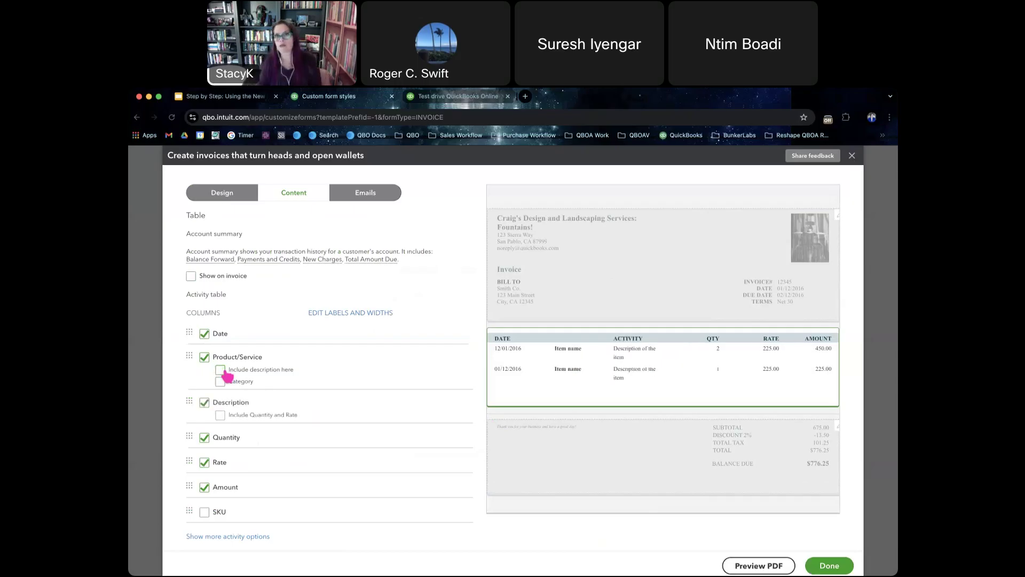
click(220, 371)
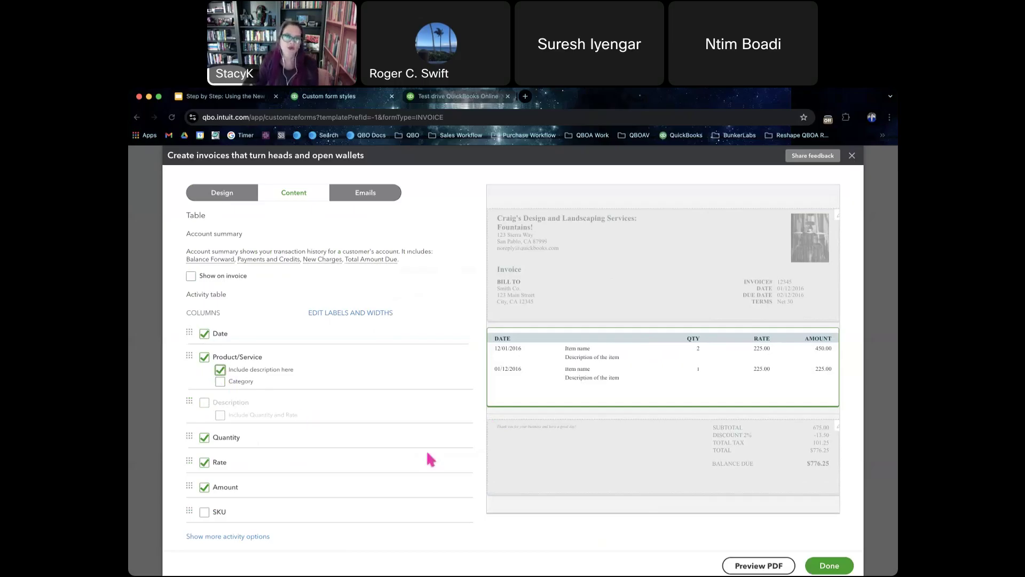
Step: In the footer, turn off Discount and append "We can't wait to build your fountain or water feature!" to the customer message on invoices
click(545, 470)
click(191, 246)
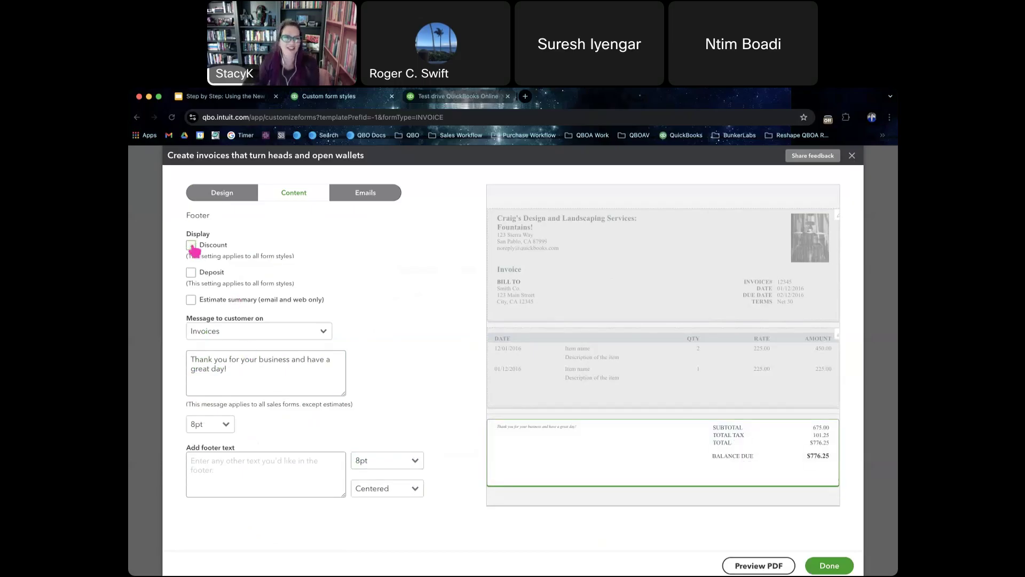
click(236, 369)
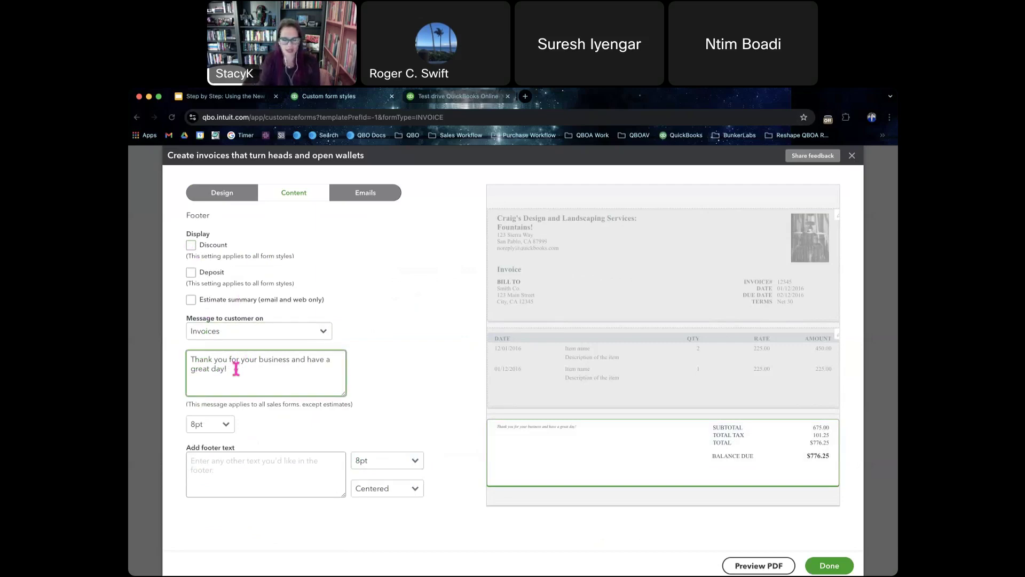
text(We can)
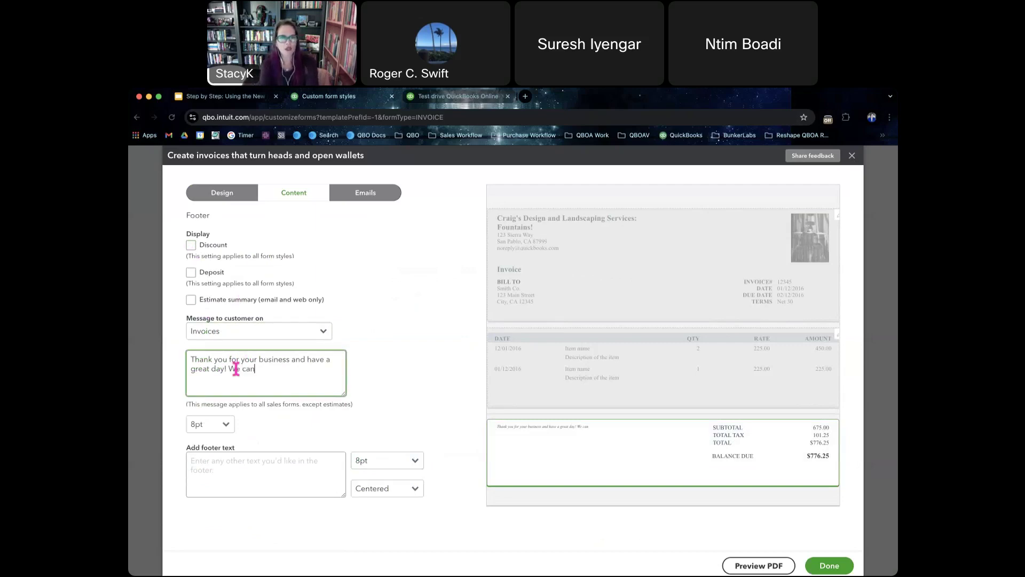
text('t wait to bu)
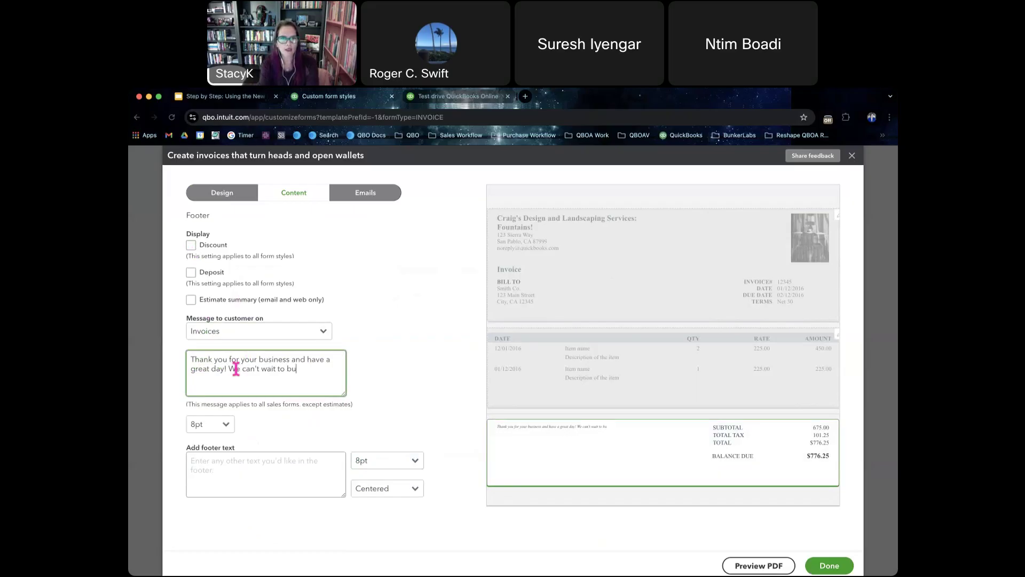
text(ild your fountain or wat)
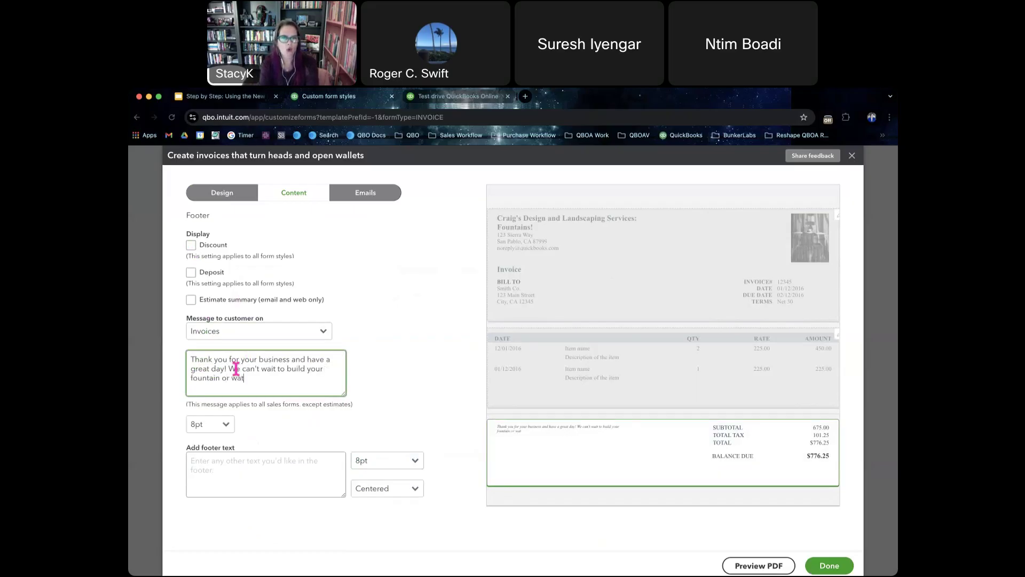
text(er feature!)
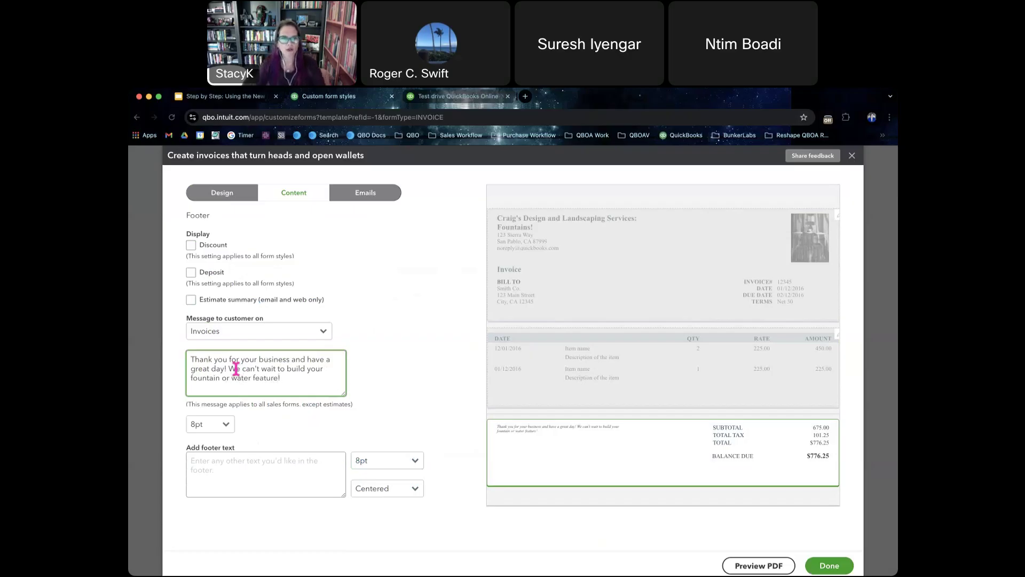
Step: Set the customer message's font size to 12pt and enter the footer text "Something legal or maybe something else4"
click(225, 425)
click(216, 477)
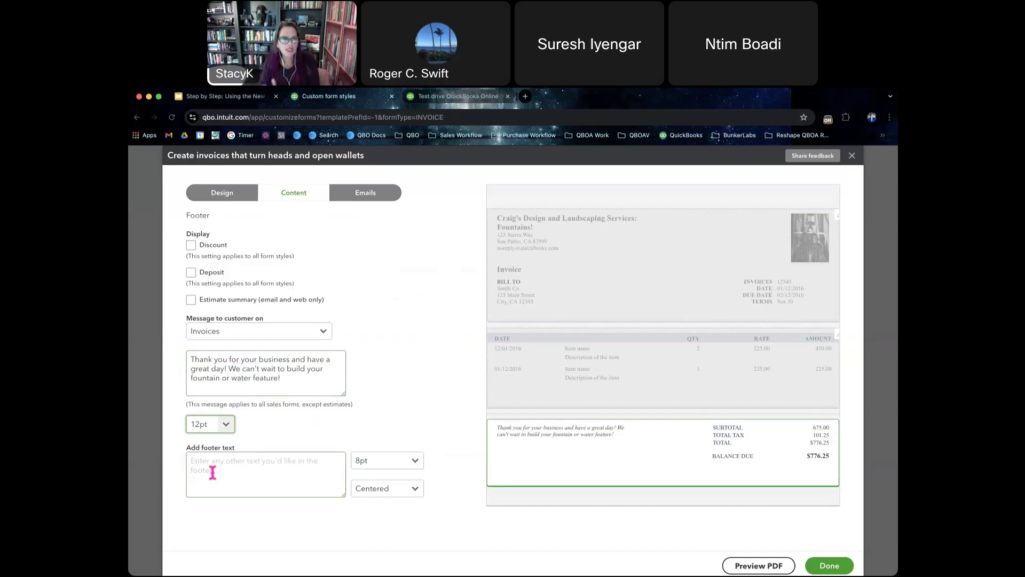
click(212, 472)
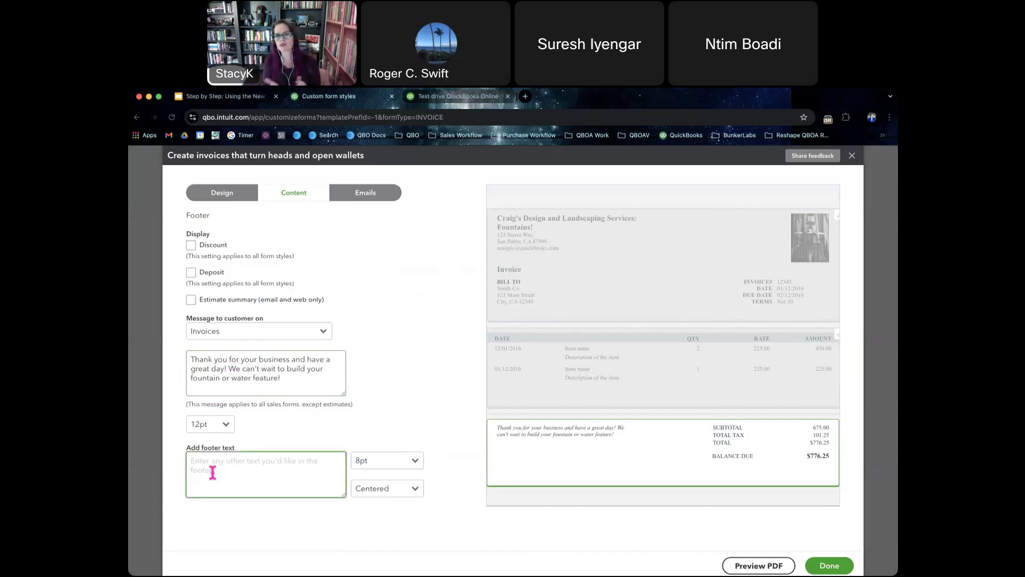
text(Something leage)
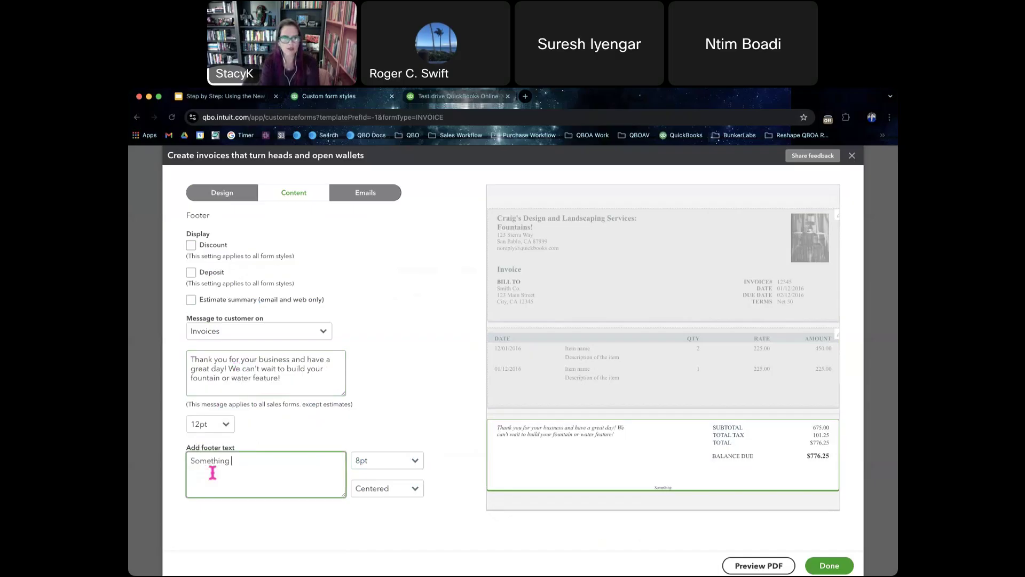
key(BackSpace)
key(BackSpace)
key(BackSpace)
text(gal or)
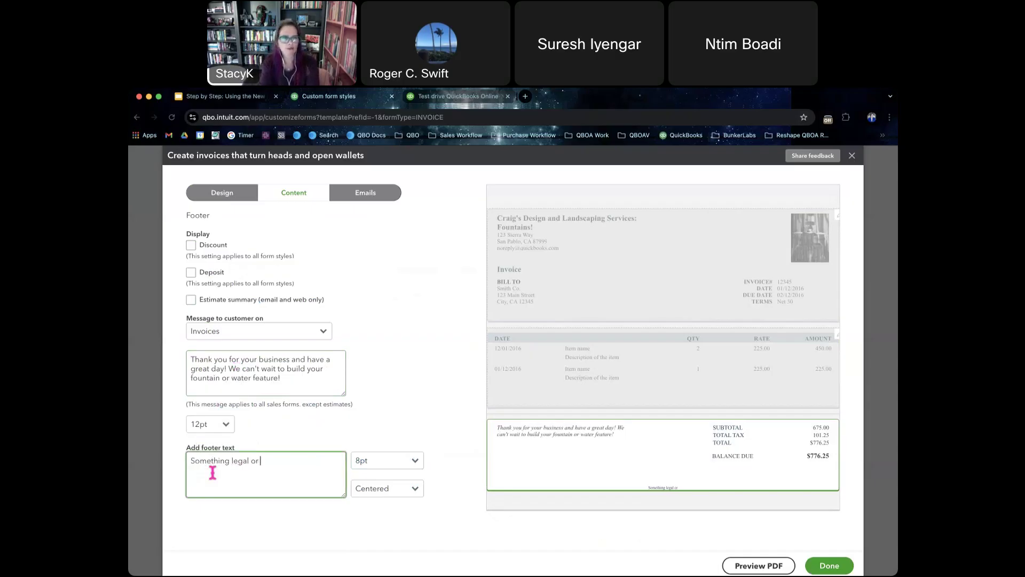
text( maybe something else4)
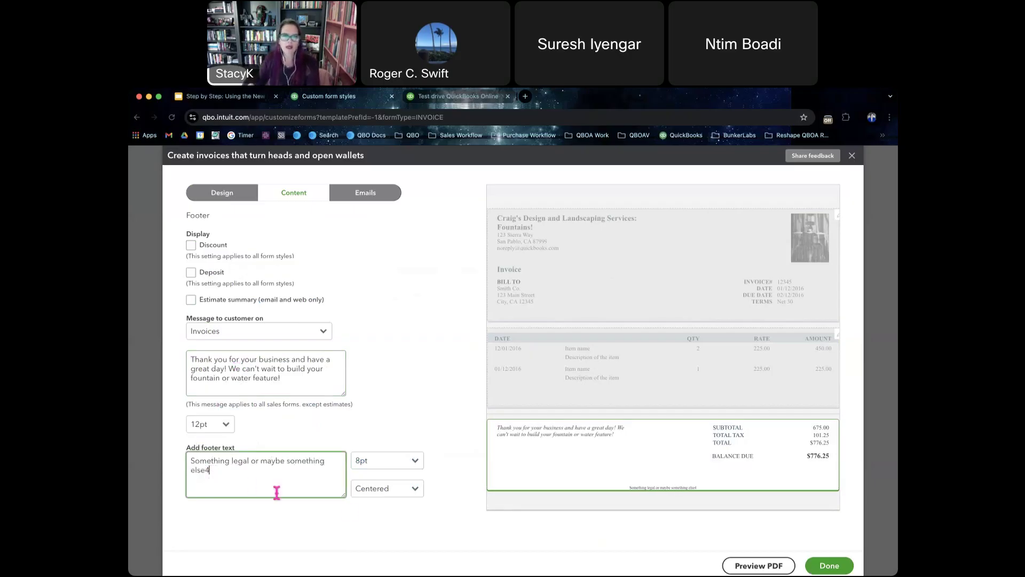
Step: Set the footer text's font size to 10pt and preview the template as a PDF
click(411, 489)
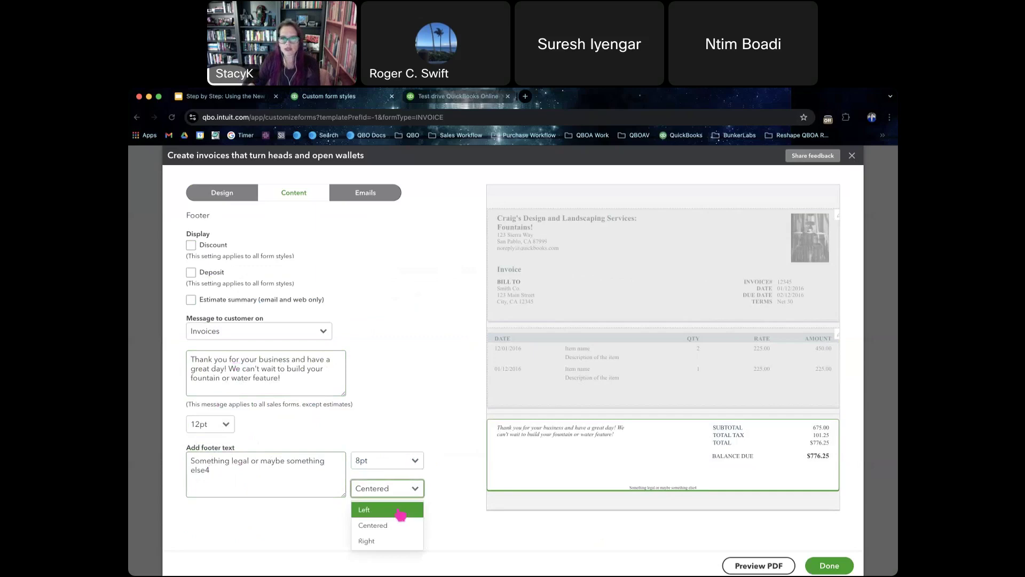
click(412, 423)
click(386, 471)
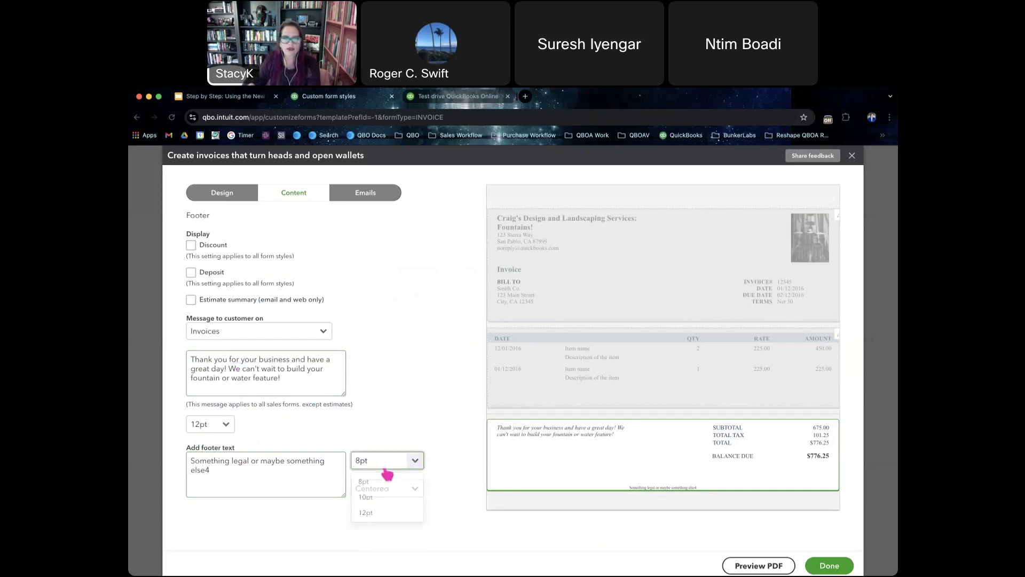
click(382, 494)
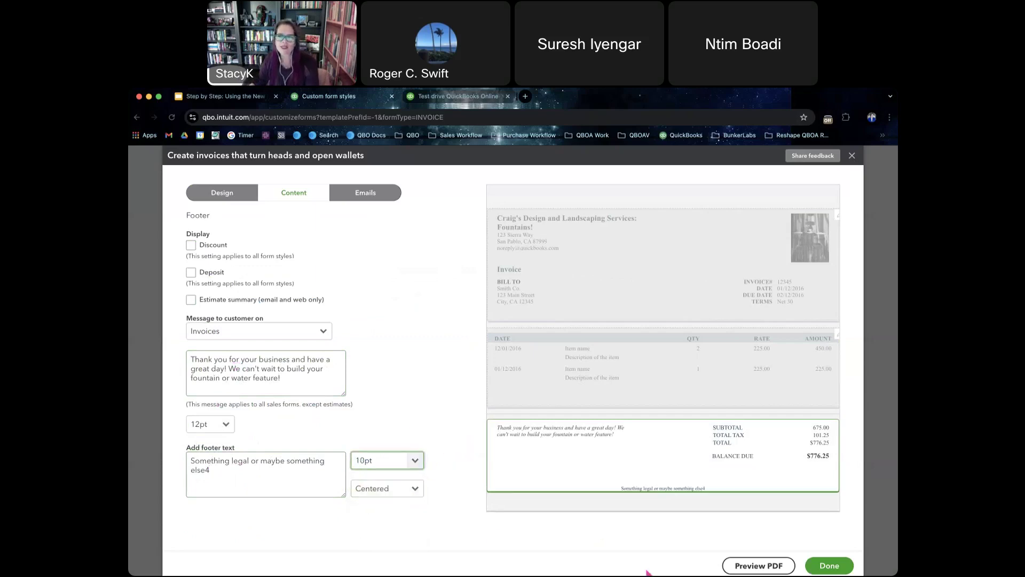
click(786, 568)
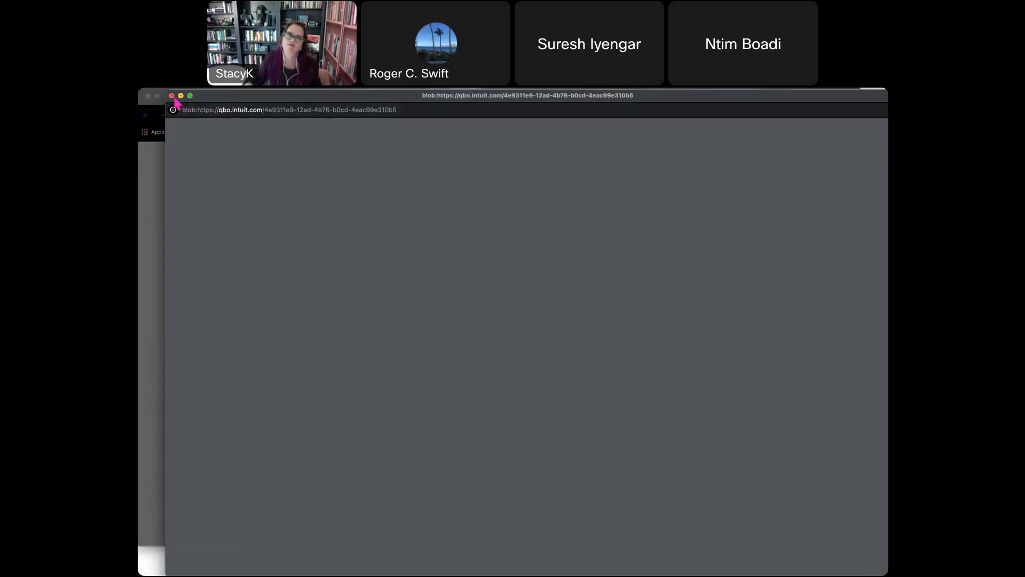
click(172, 96)
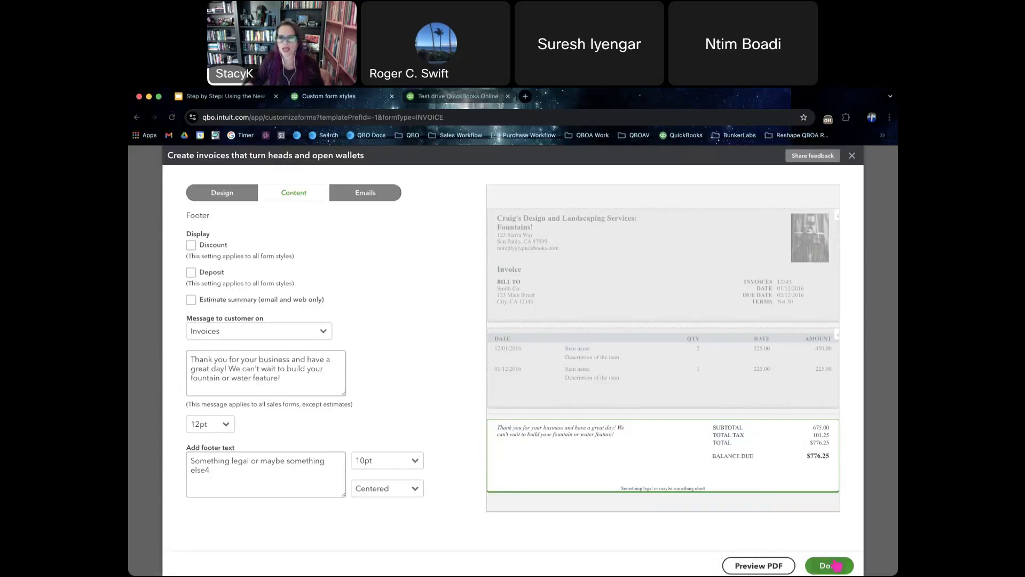
Step: In the template's email settings, compare the Full details and Summarized details versions in the email preview
click(364, 205)
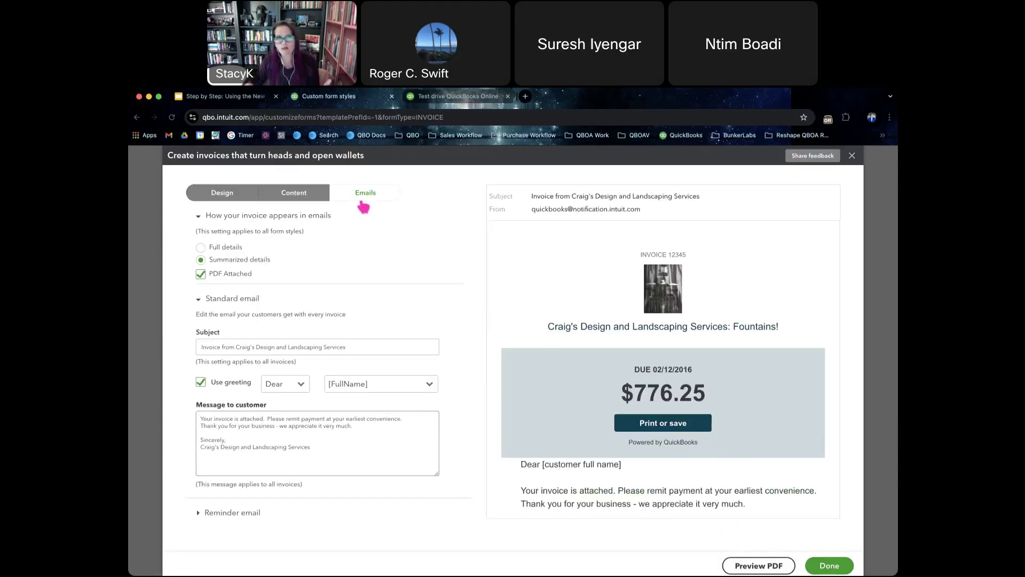
click(201, 248)
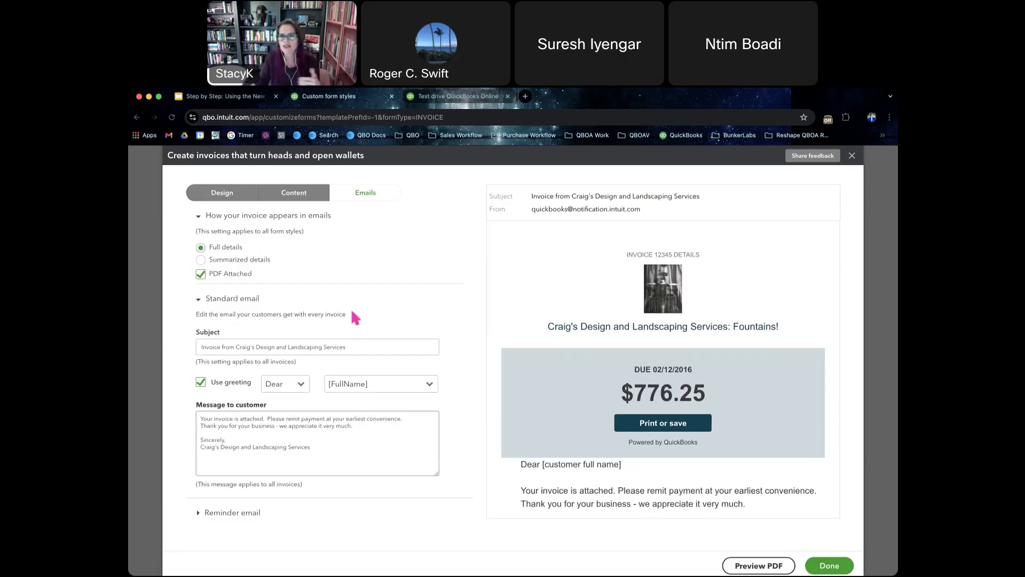
scroll(564, 362, down, 5)
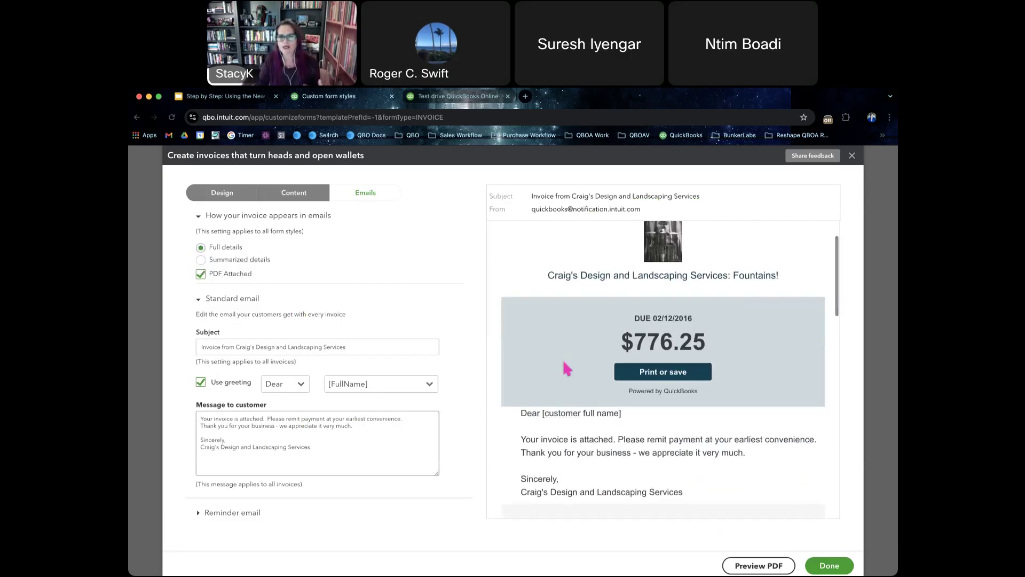
scroll(564, 364, down, 8)
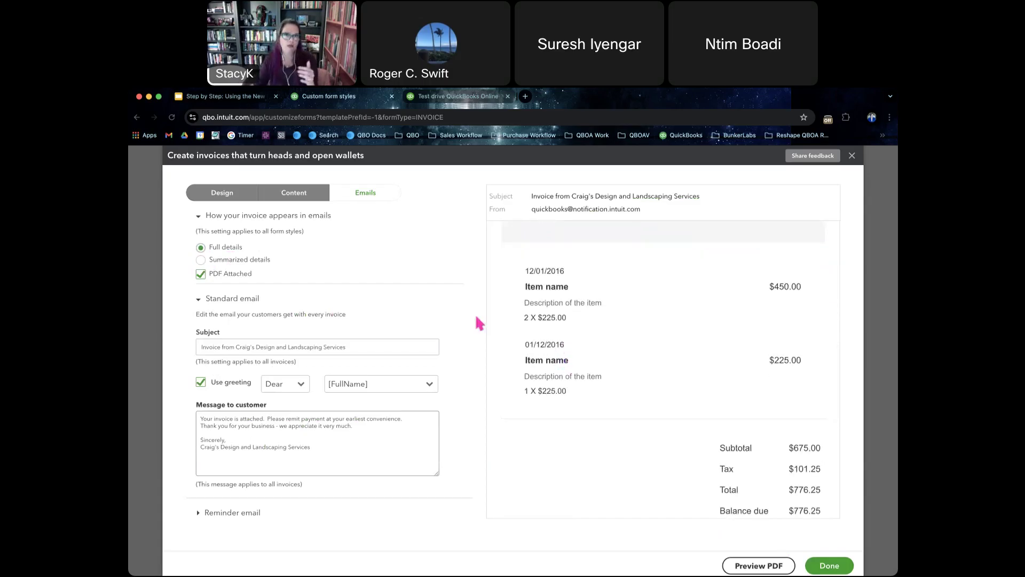
click(200, 260)
scroll(550, 381, down, 2)
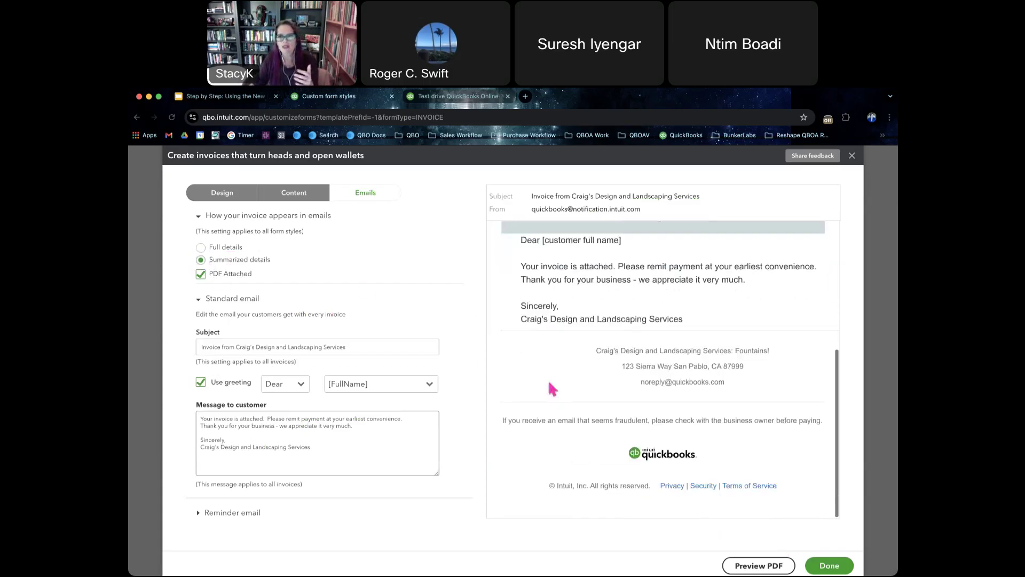
scroll(550, 381, up, 4)
scroll(549, 380, up, 4)
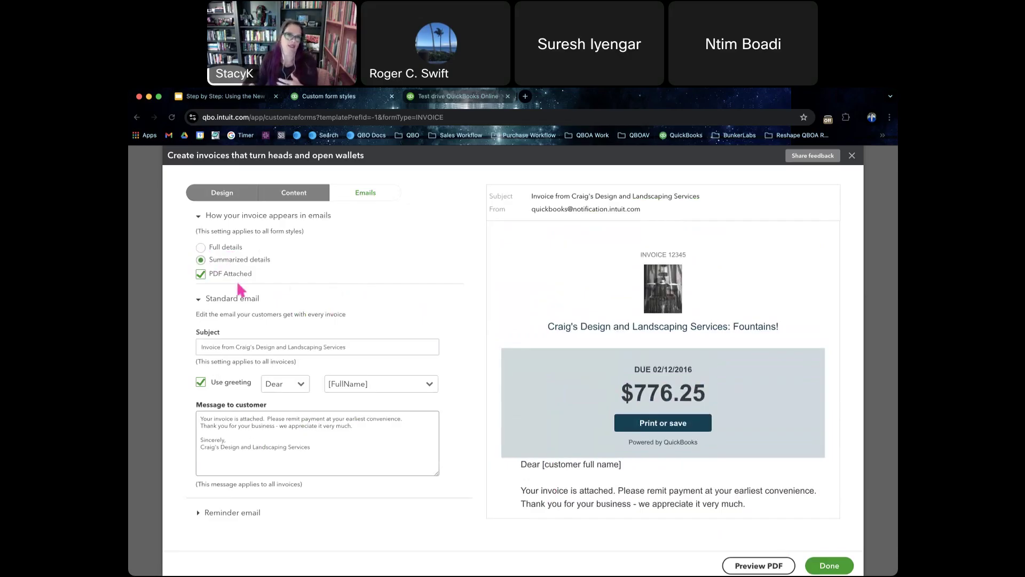
Step: Turn the PDF attachment off and on again, and set invoice emails to show full details
click(202, 274)
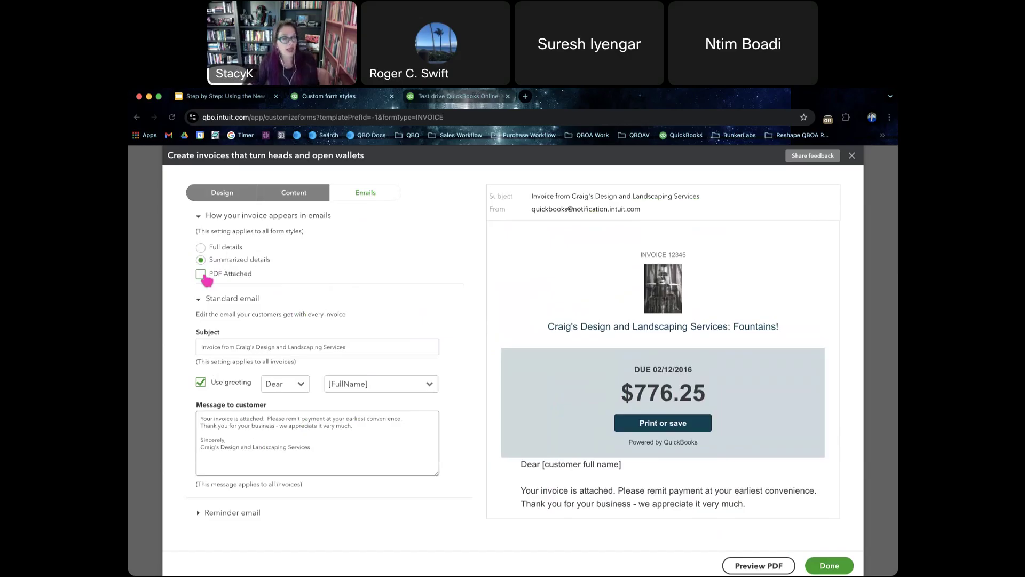
click(201, 274)
click(202, 249)
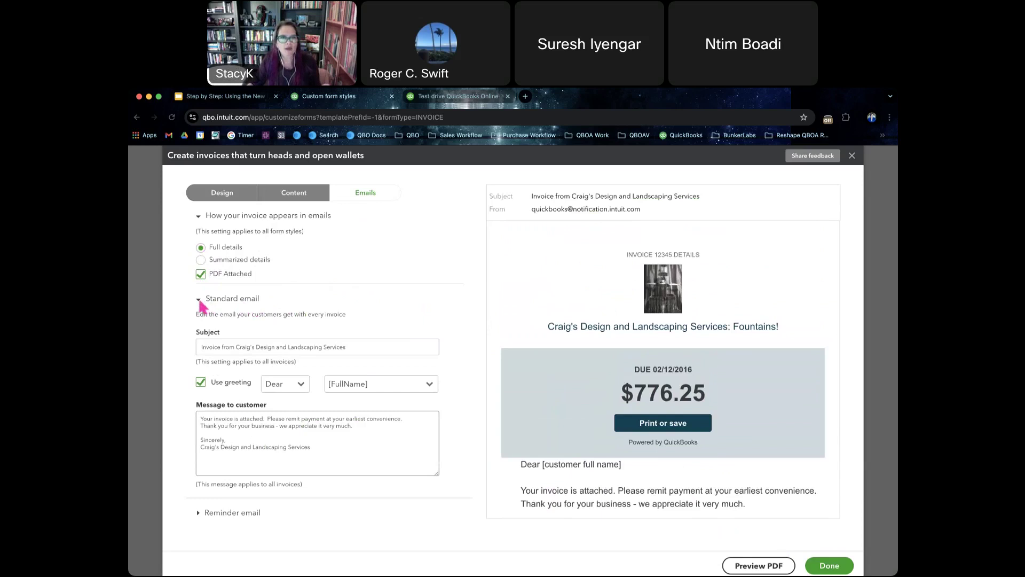
Step: Append "- Your new fountain" to the standard email's subject
click(220, 347)
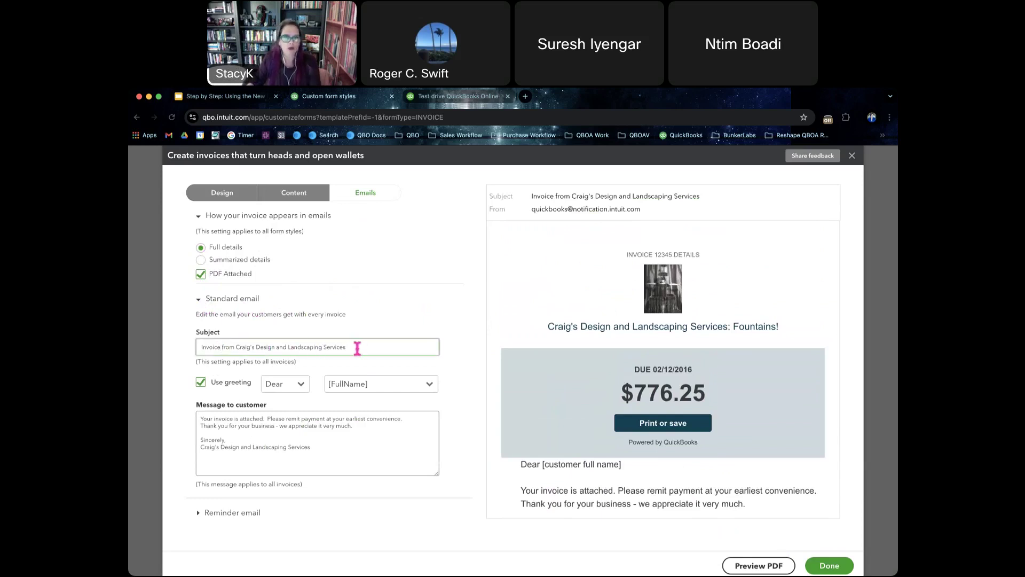
text(Your n)
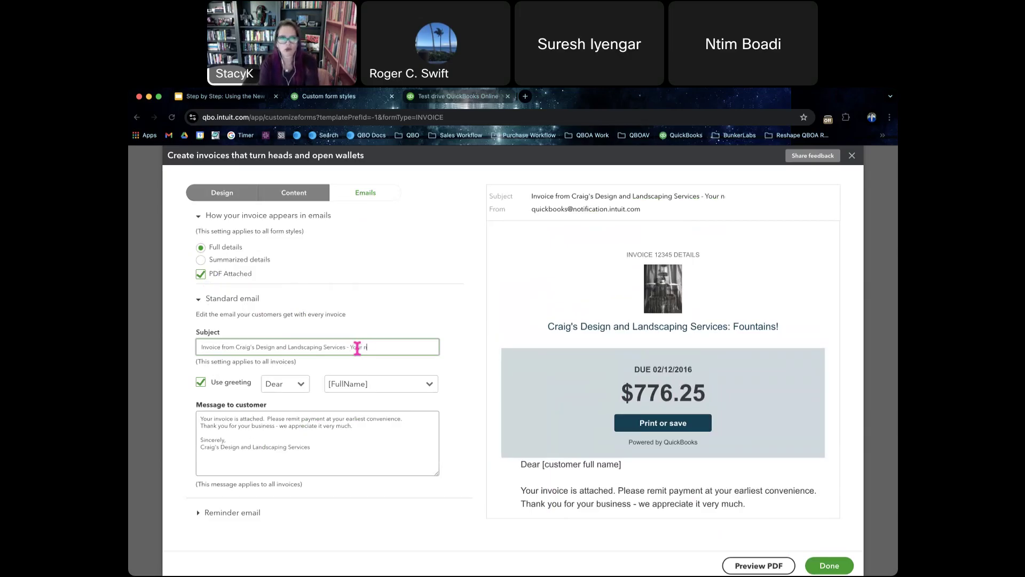
text(ew fountant)
key(BackSpace)
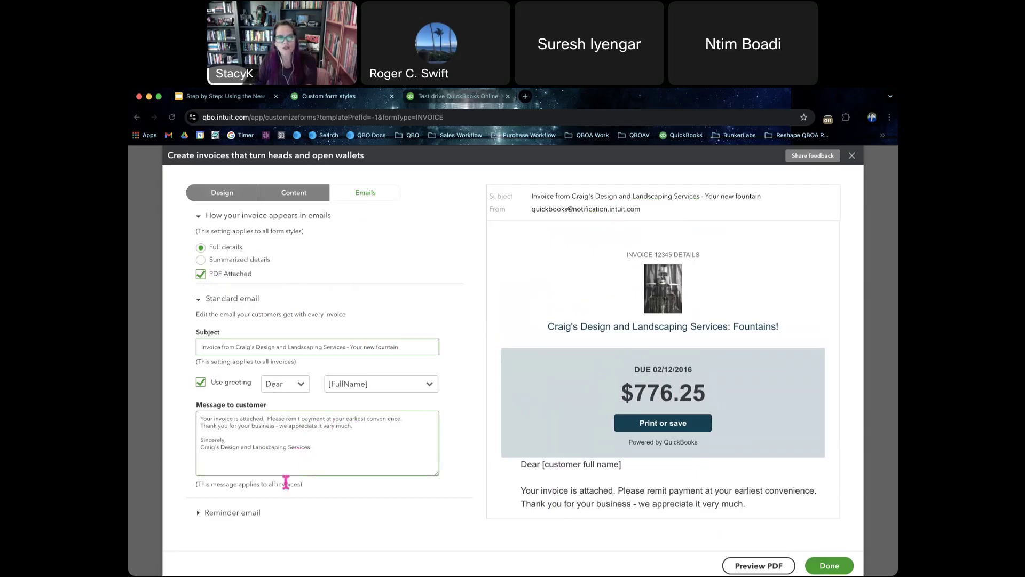
Step: Check the reminder email's settings and try to save the invoice template
click(201, 511)
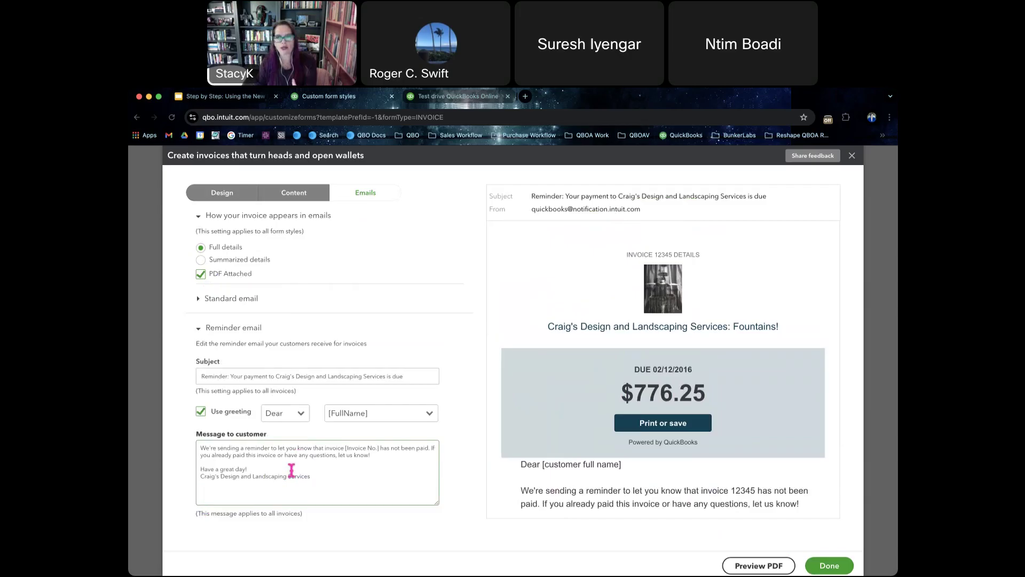
click(821, 569)
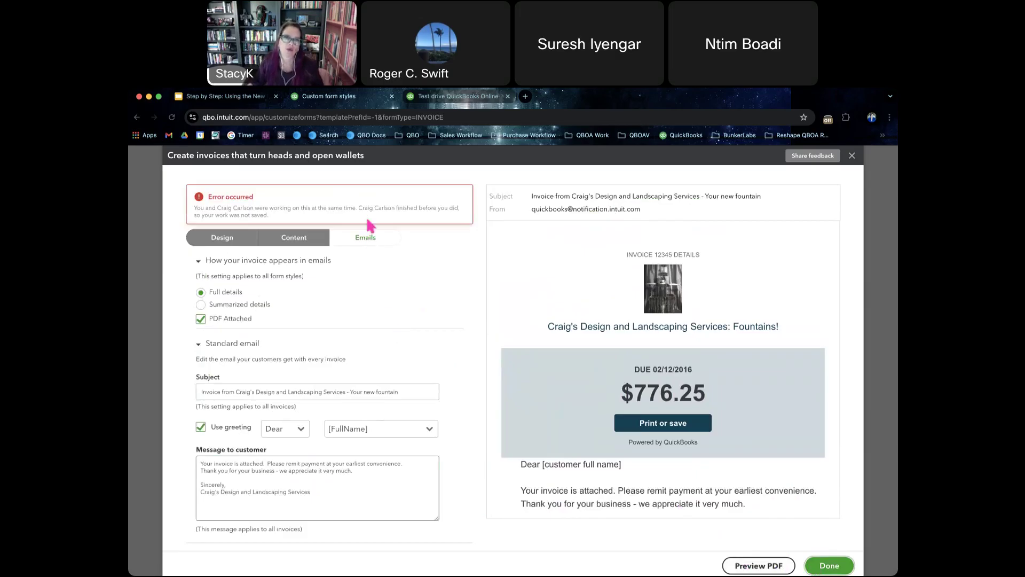
drag(366, 203, 395, 218)
click(395, 217)
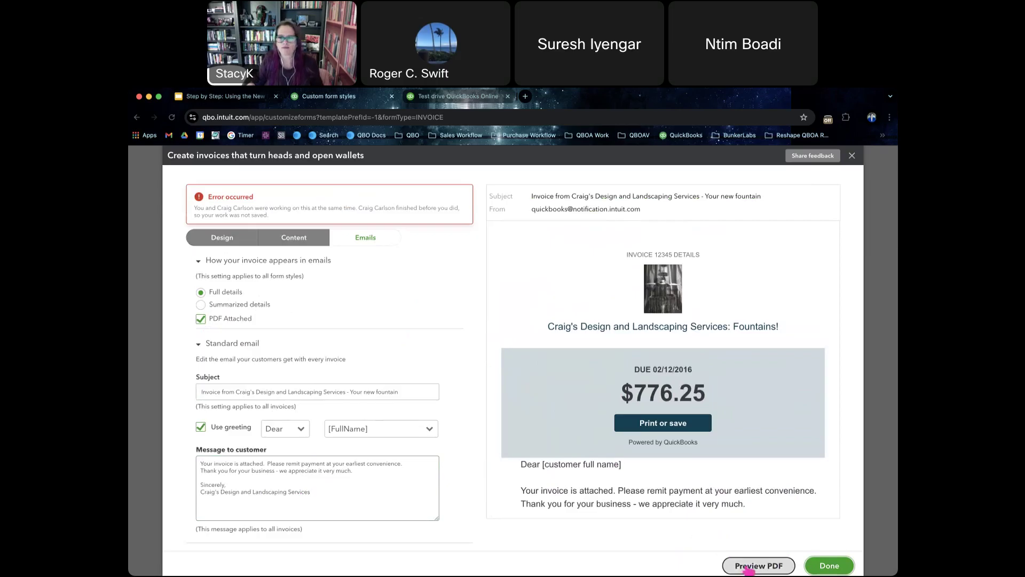
Step: Try to save and exit the template editor, and exit it without saving
click(852, 156)
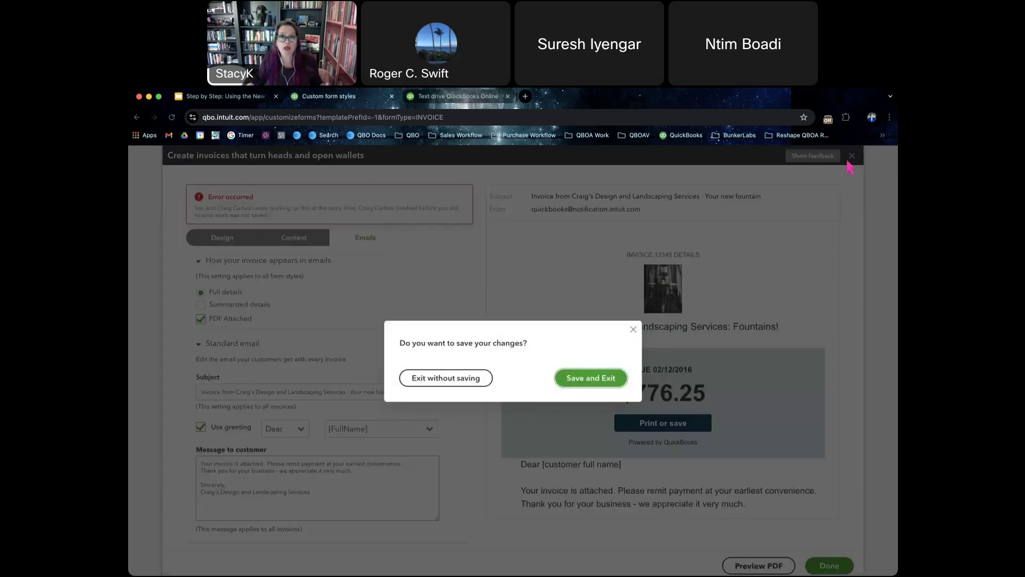
click(601, 380)
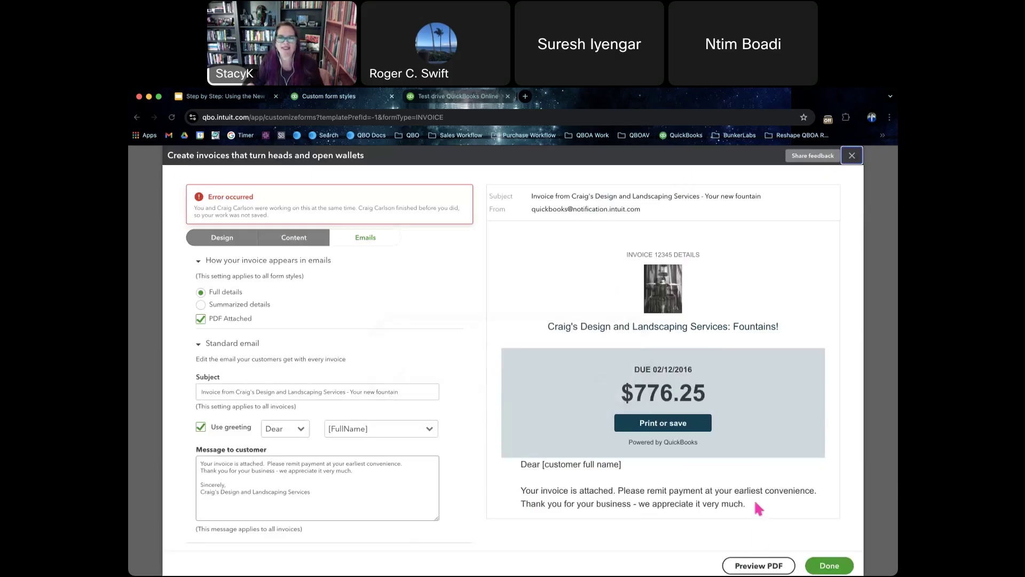
click(853, 159)
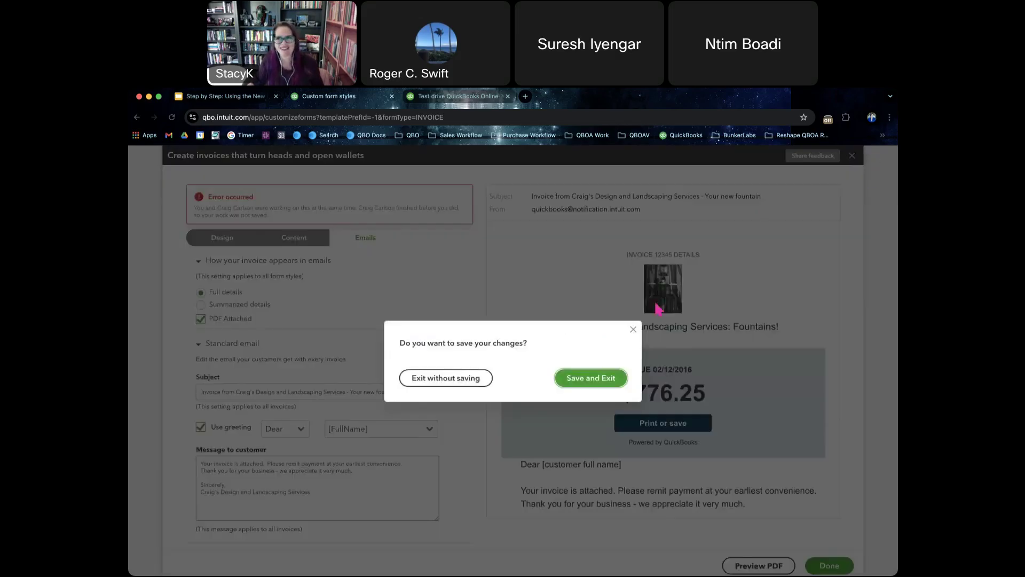
click(470, 380)
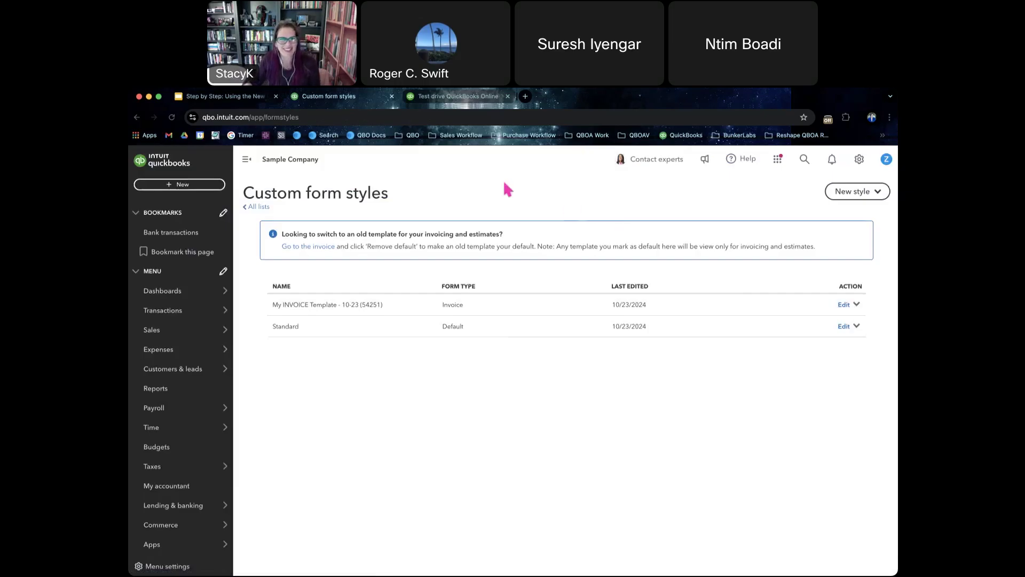
Step: Start a new invoice and apply the "My INVOICE Template - 10-23" template to it
click(175, 188)
click(164, 239)
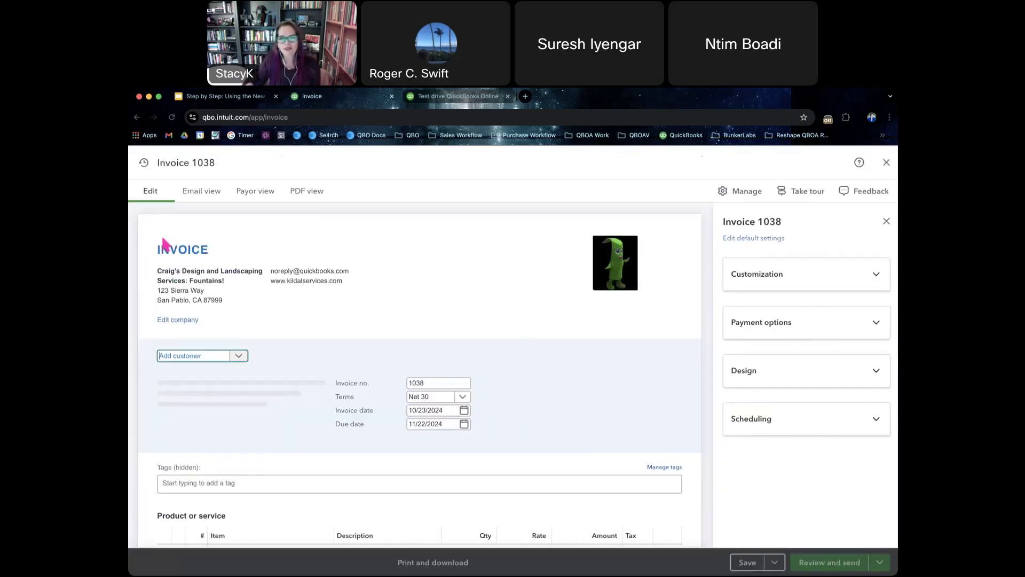
click(799, 371)
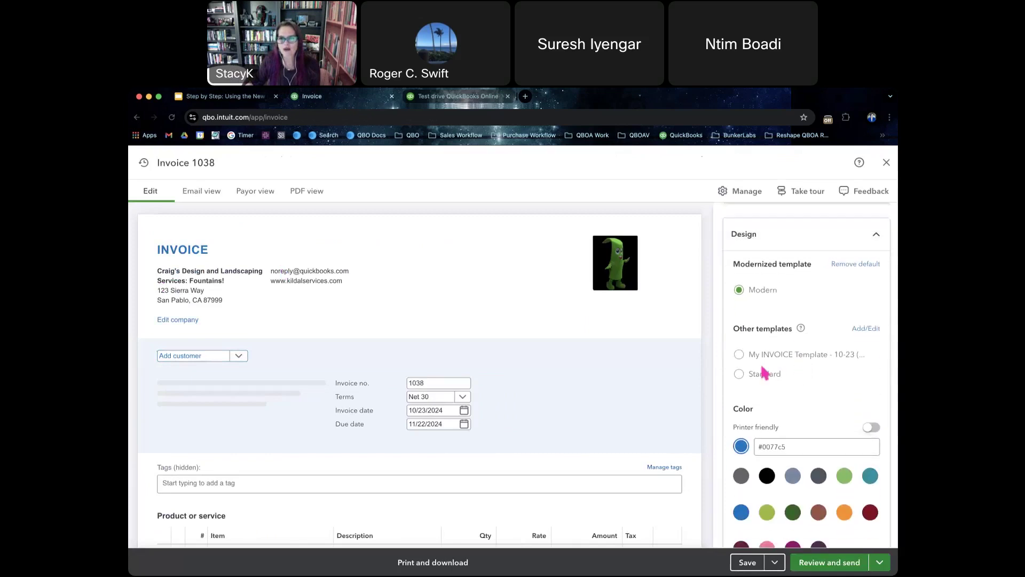
click(740, 356)
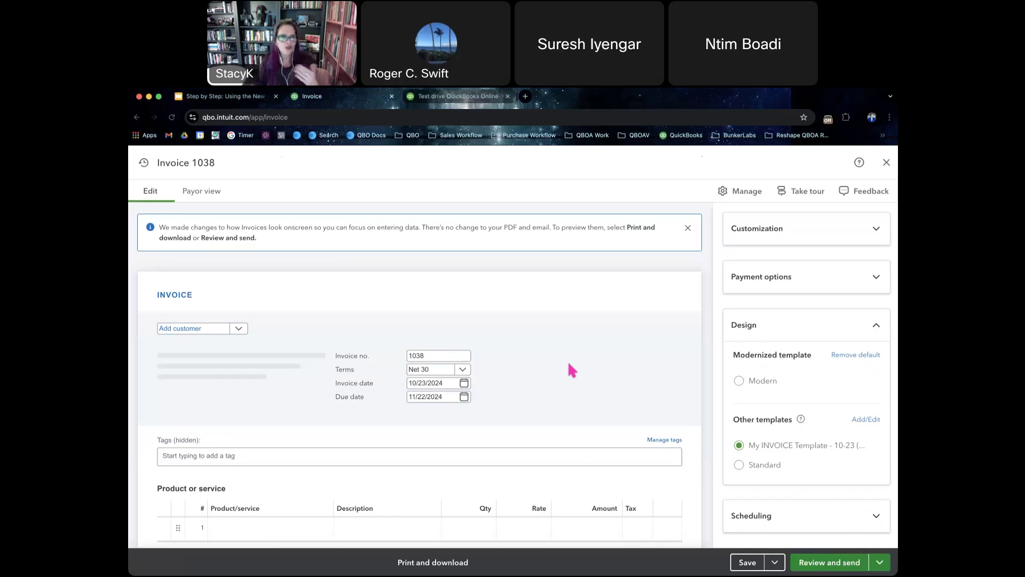
Step: Add Rock Fountain as the product on the invoice's first line
click(273, 465)
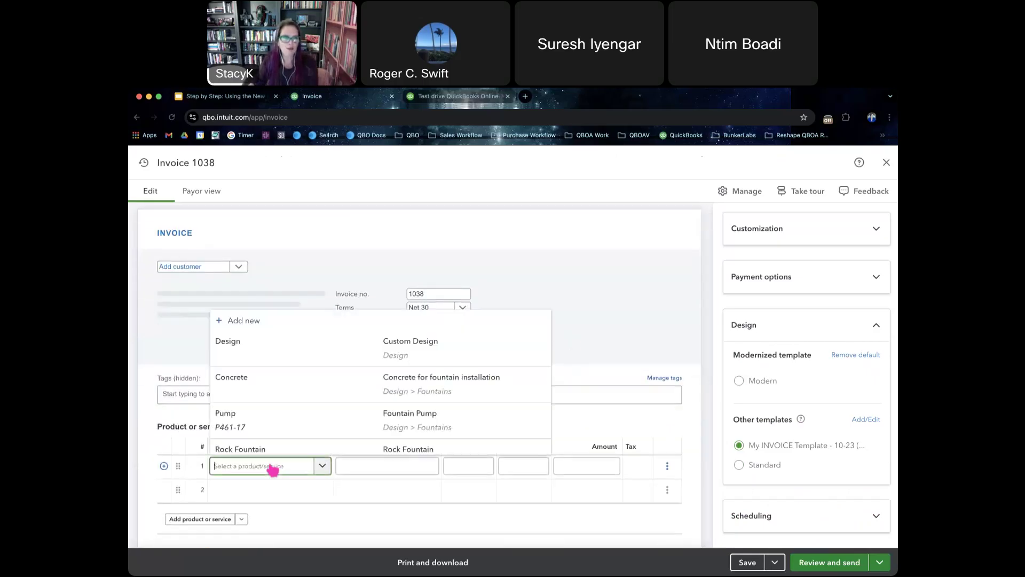
text(fount)
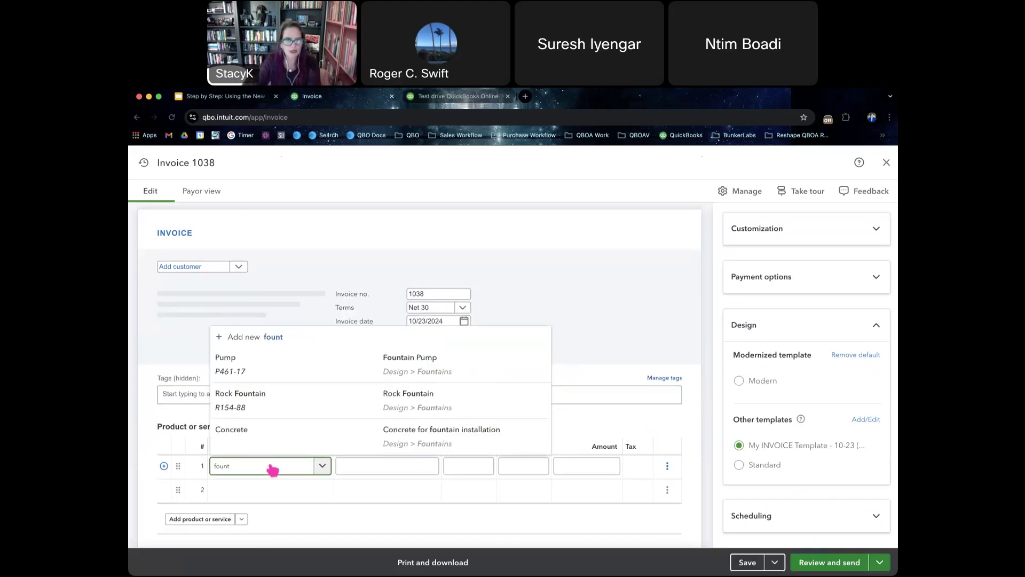
click(273, 396)
Step: Add Concrete at a rate of 100 on the invoice's second line and Pump on its third line
click(298, 489)
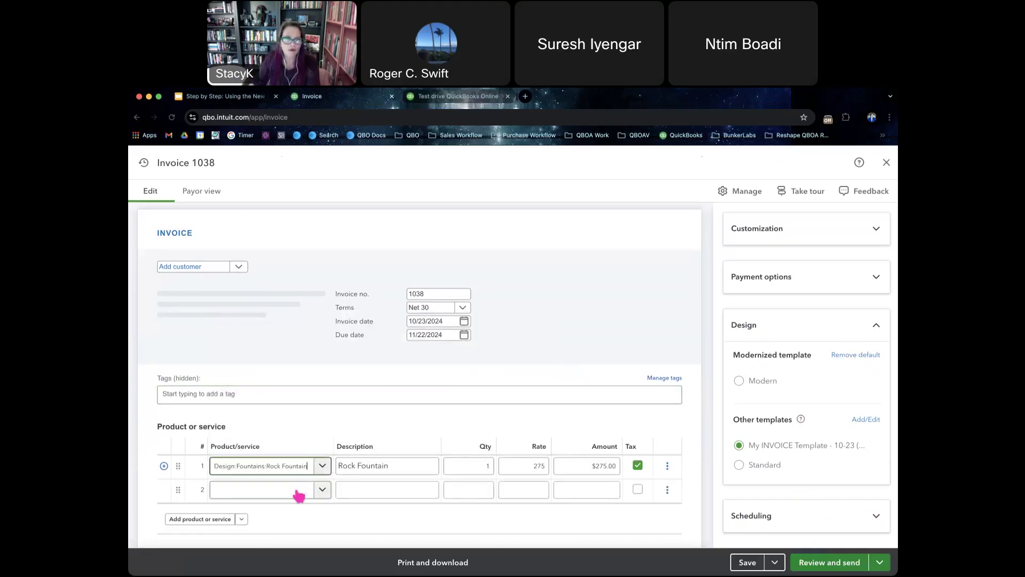
text(co)
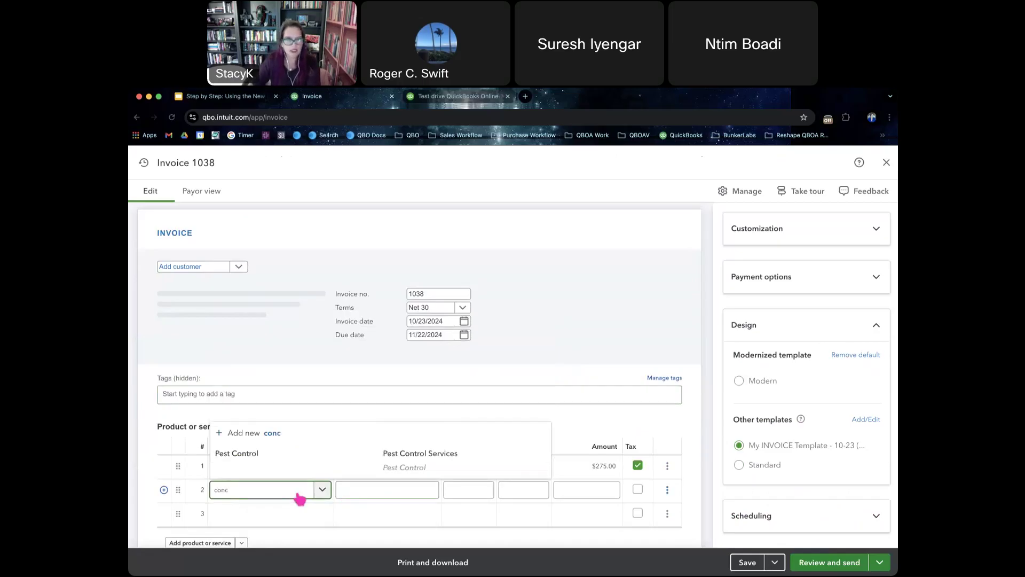
text(nc)
click(302, 463)
click(520, 498)
text(100)
click(580, 490)
click(280, 526)
click(270, 476)
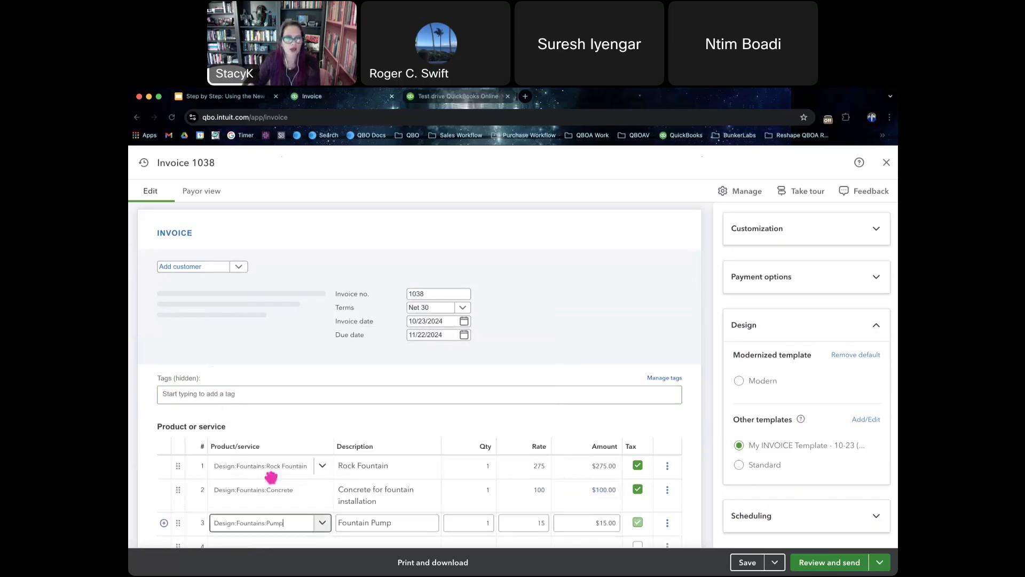
Step: Search for a labor item for the fourth line, and add Lighting there instead at a rate of 25
scroll(526, 523, down, 2)
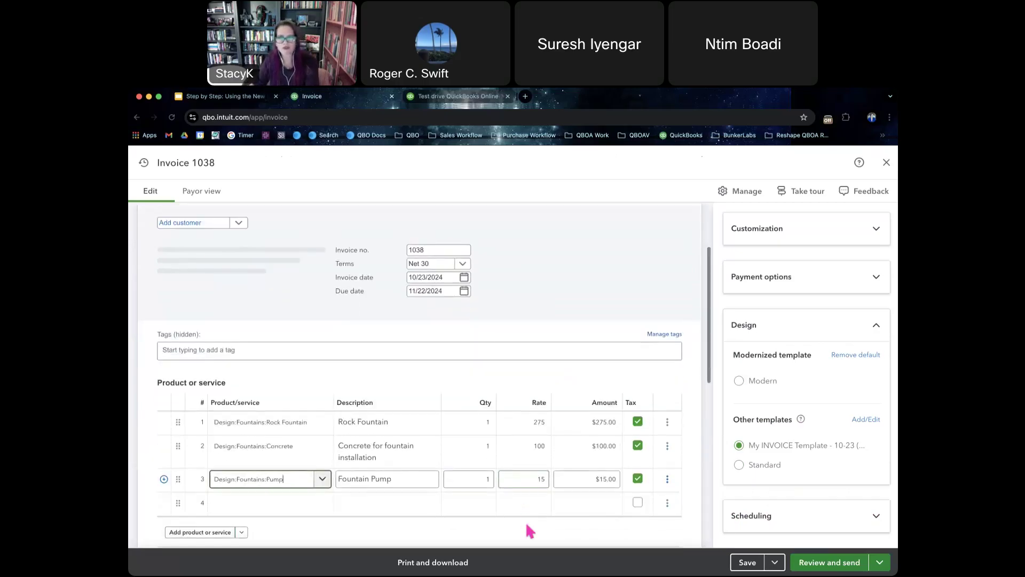
click(303, 514)
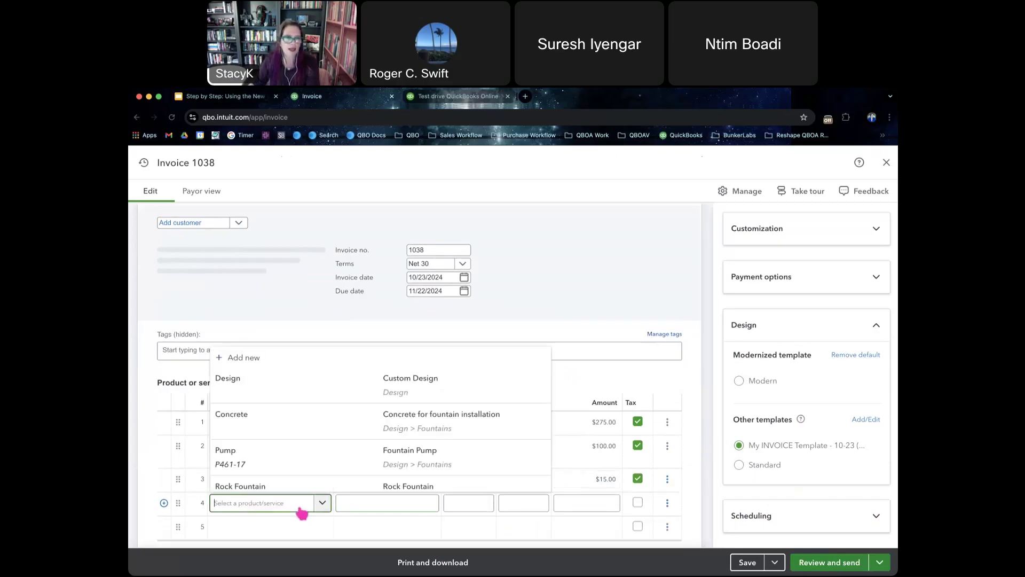
text(labo)
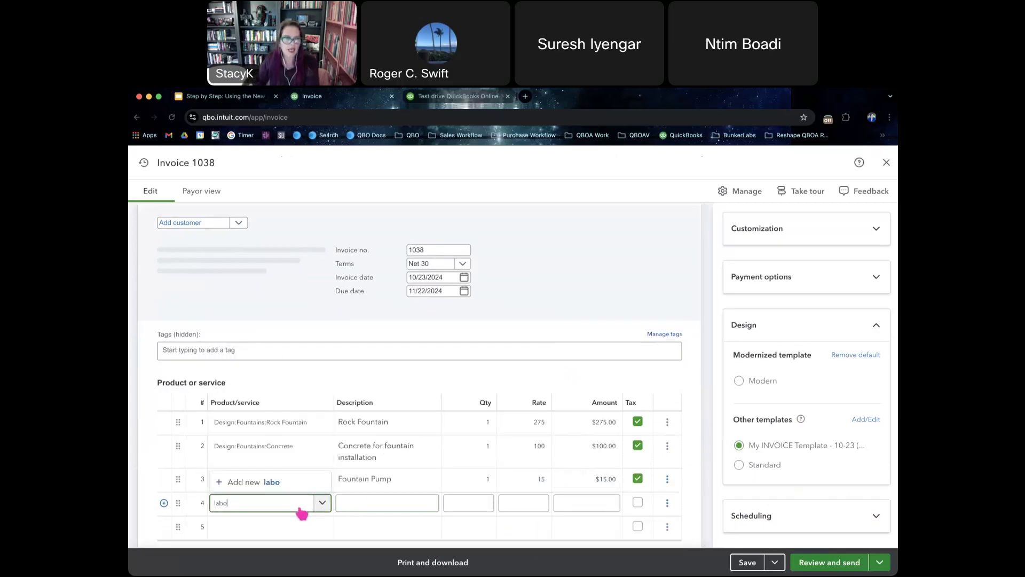
key(BackSpace)
key(BackSpace)
key(BackSpace)
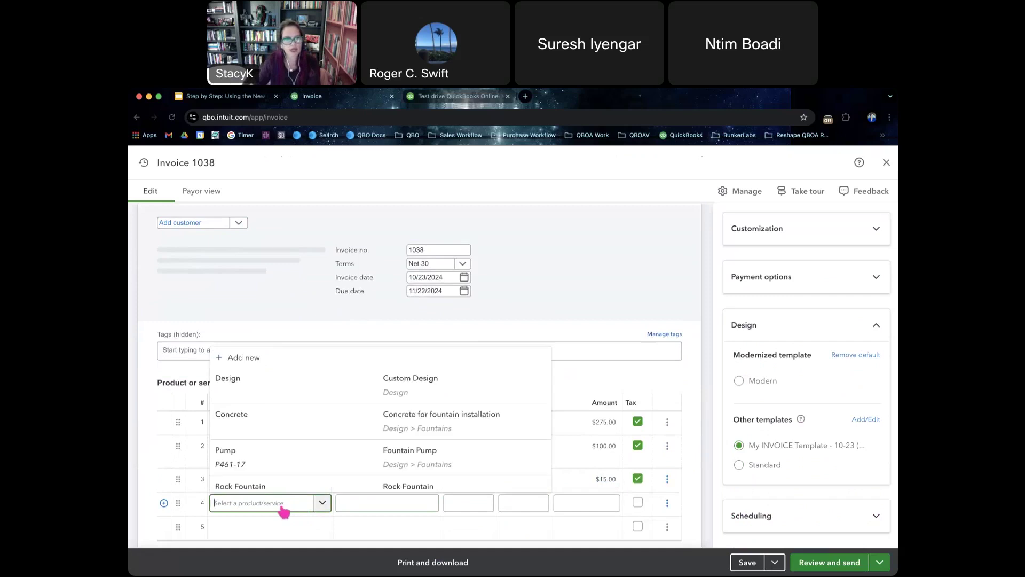
scroll(282, 461, down, 2)
scroll(282, 460, down, 2)
scroll(282, 460, up, 2)
click(270, 485)
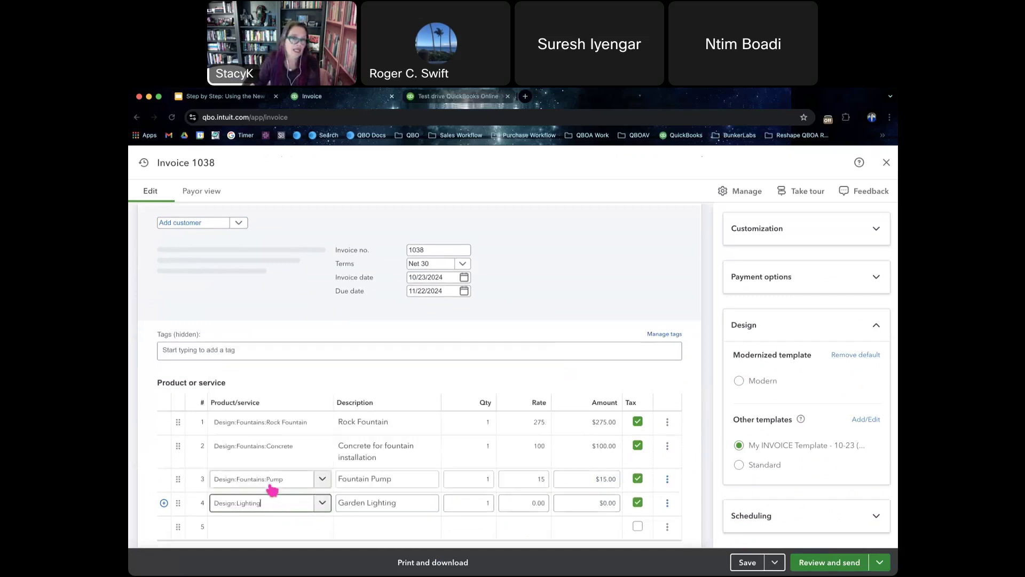
click(513, 503)
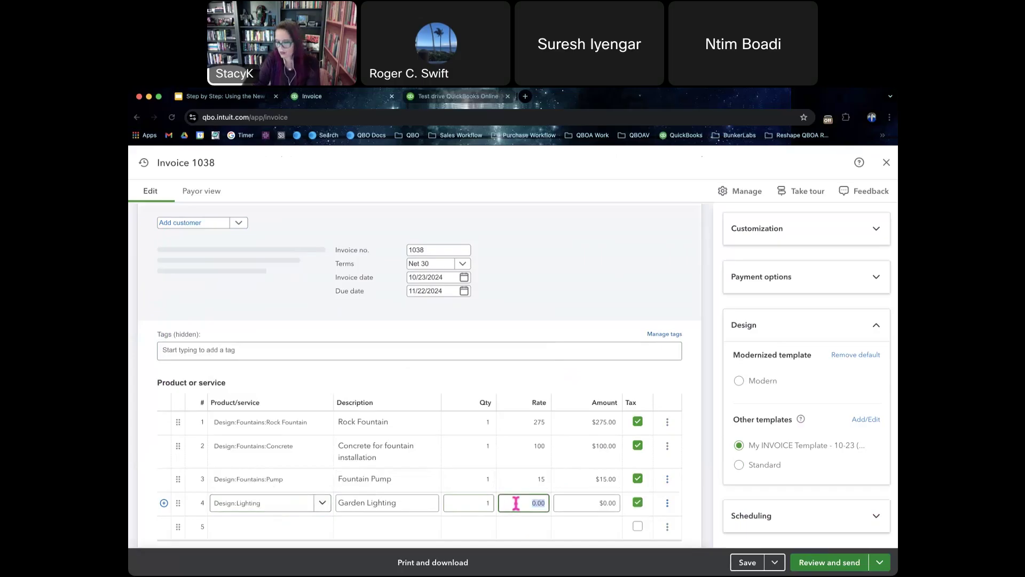
key(Tab)
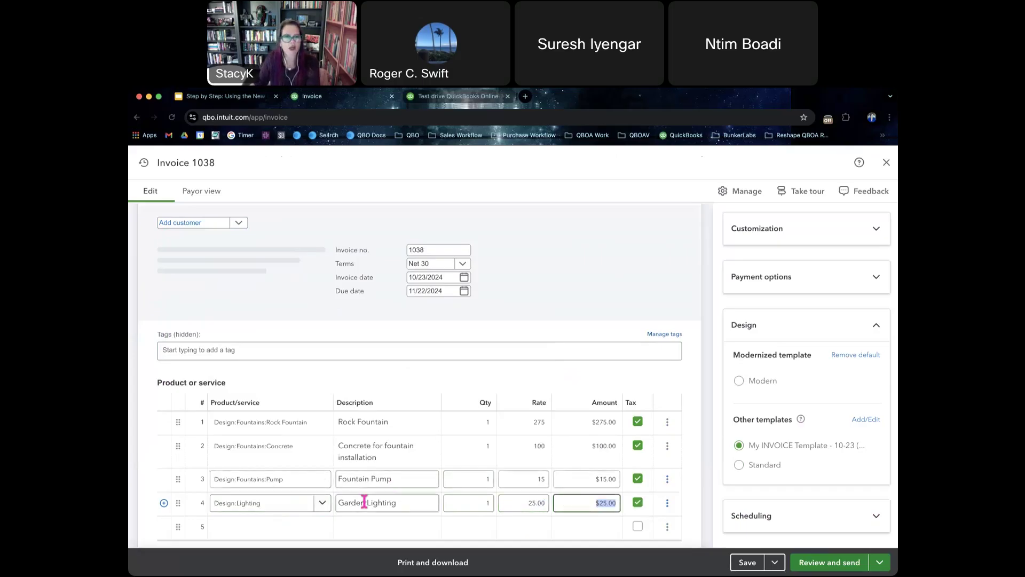
Step: Add the Custom Design service on the invoice's fifth line with a quantity of 4
click(264, 536)
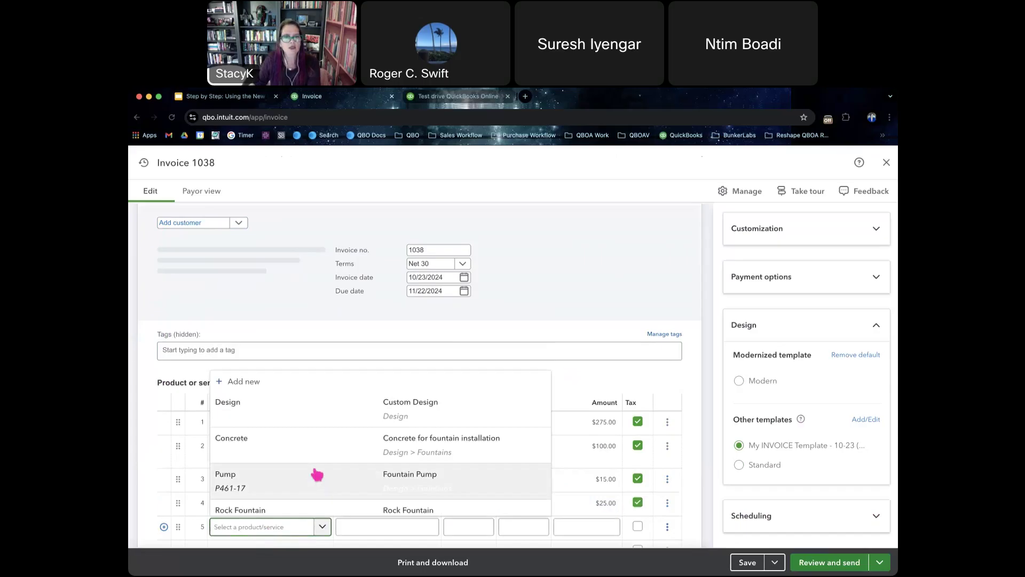
click(310, 414)
click(490, 527)
text(4)
key(Tab)
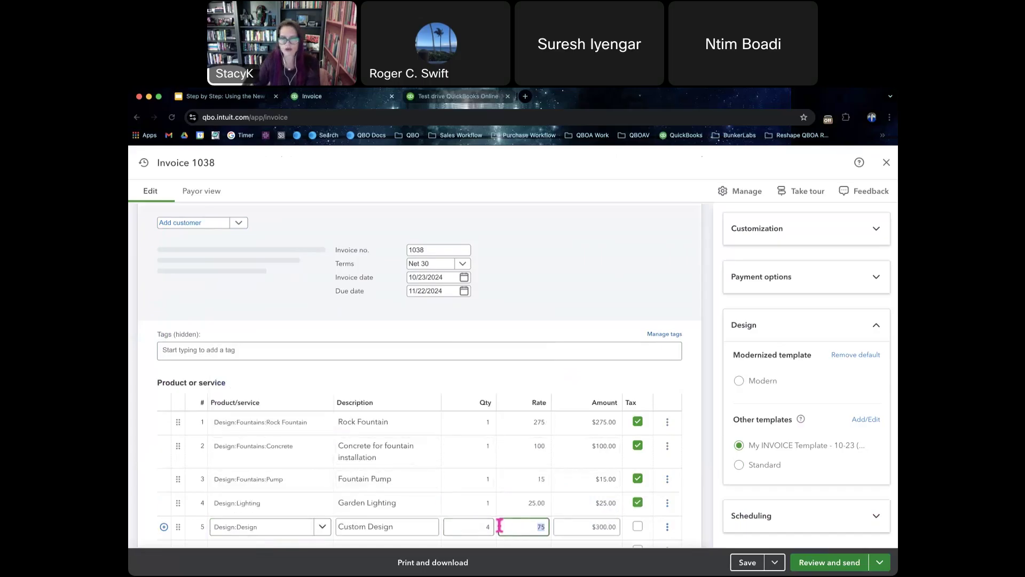
click(565, 379)
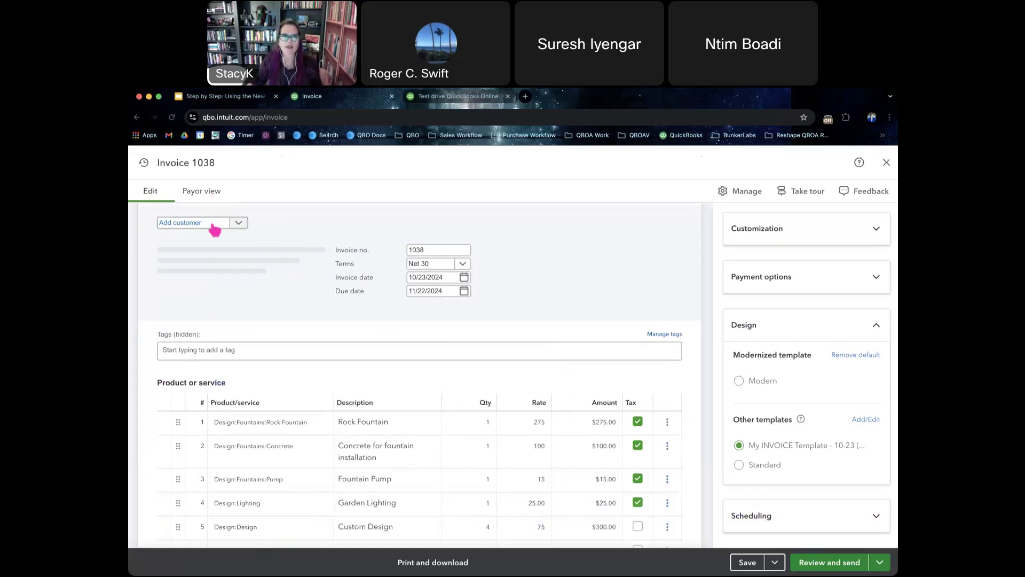
Step: Preview the invoice as the payor sees it and return to editing
click(205, 201)
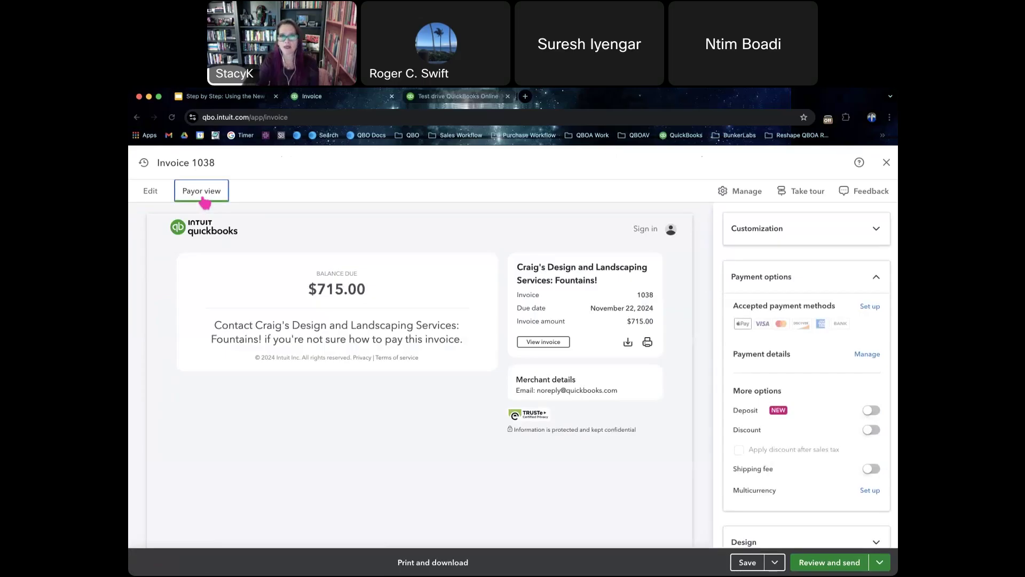
click(158, 195)
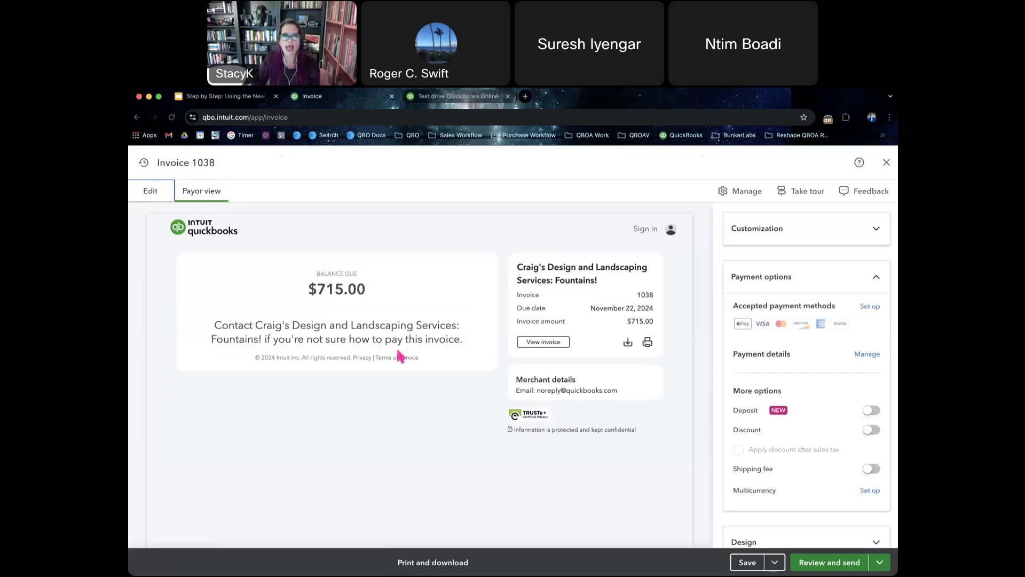
Step: Try to save the invoice, and assign Amy's Bird Sanctuary as its customer
click(748, 562)
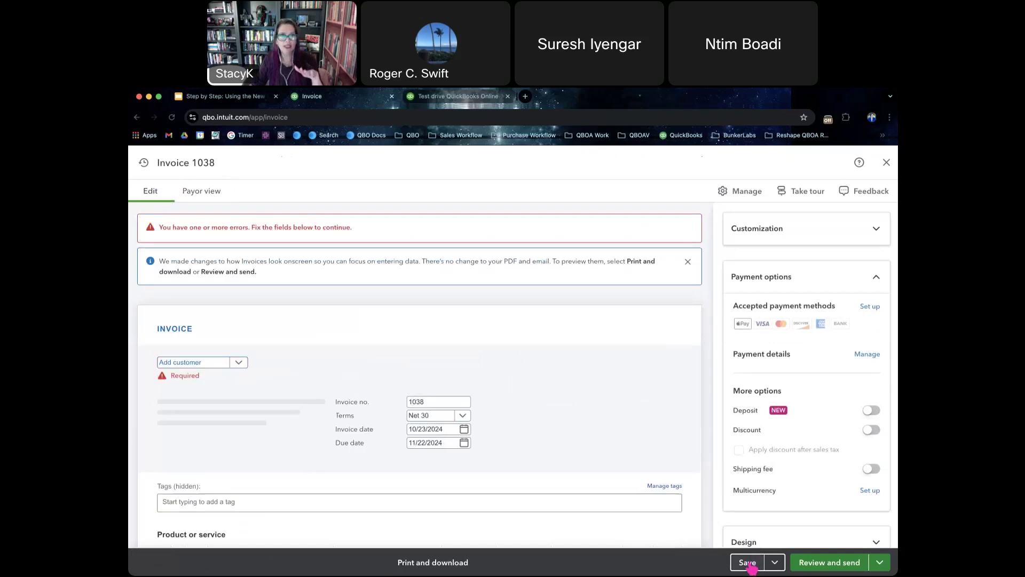
click(239, 362)
click(215, 411)
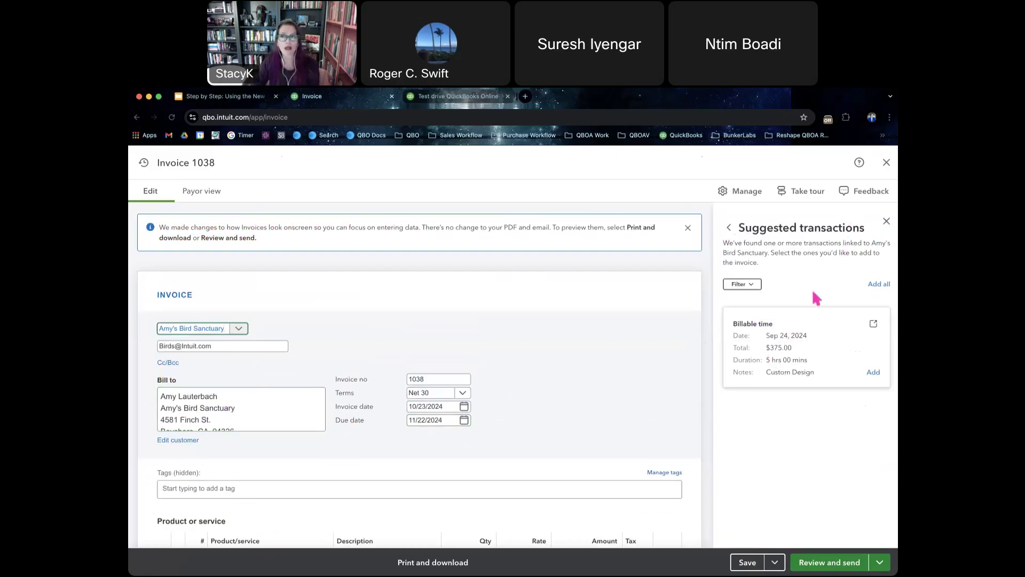
Step: Leave the suggested transactions without adding any, keep them shown automatically, and save the invoice
click(887, 221)
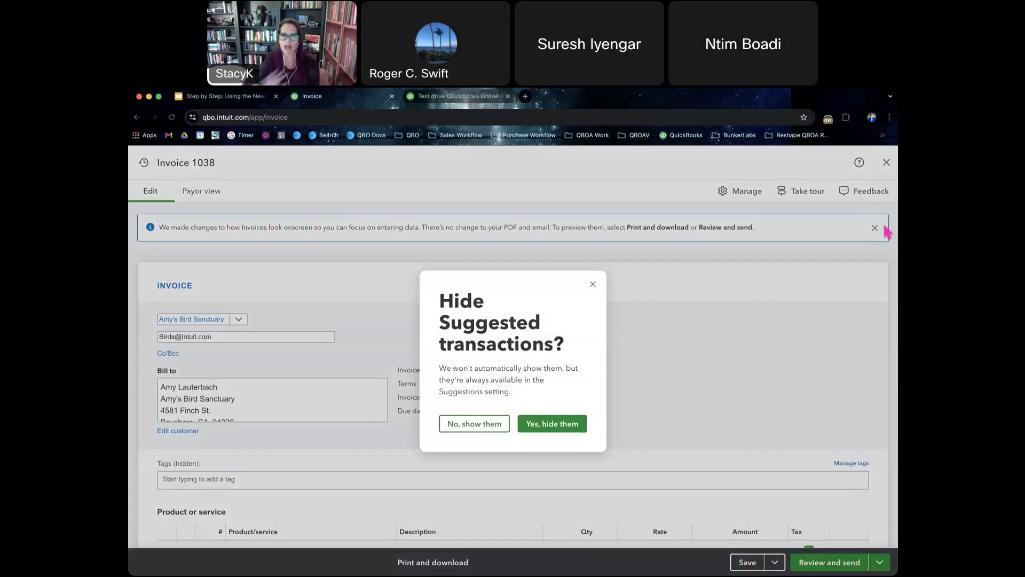
click(484, 423)
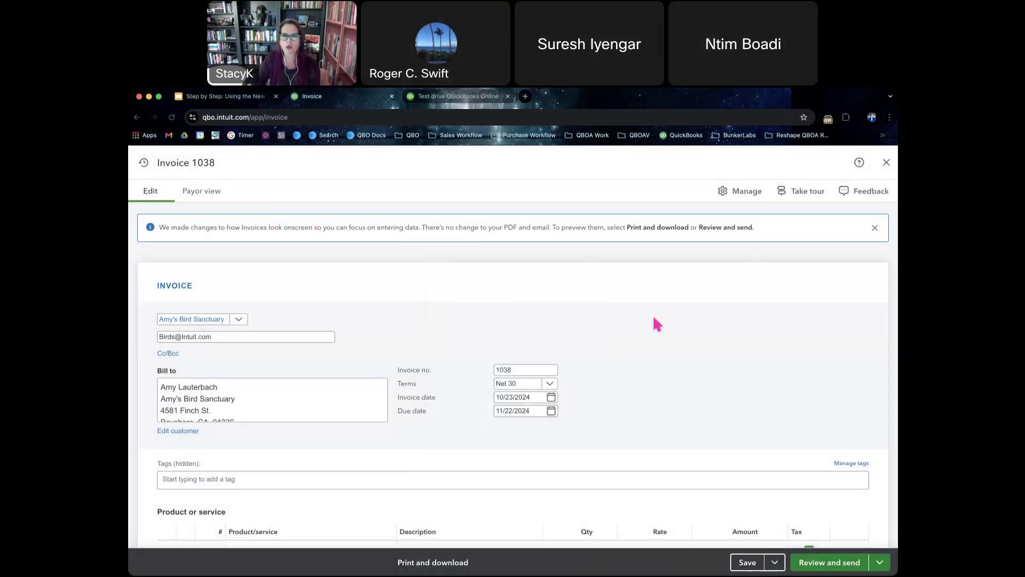
click(746, 192)
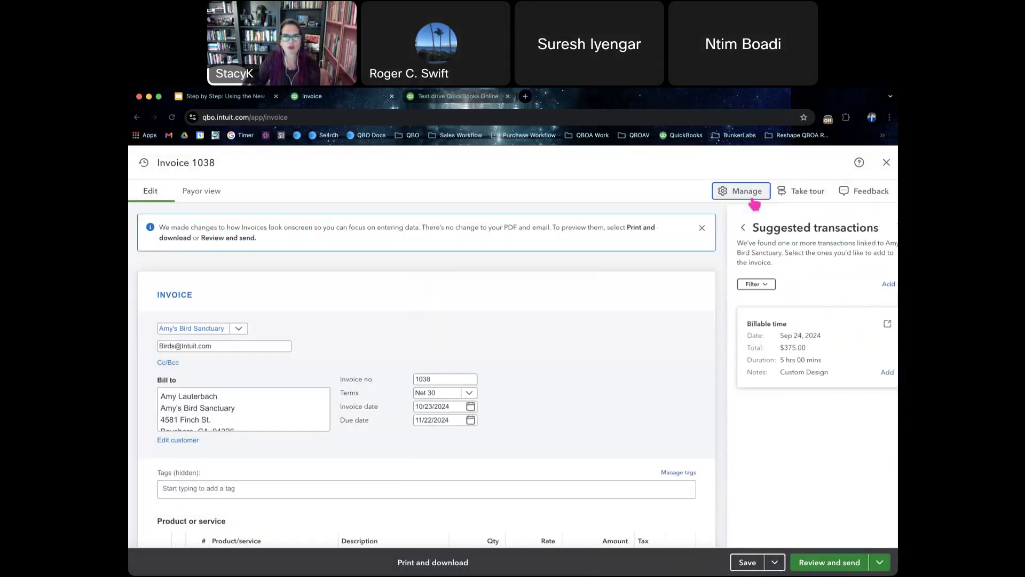
click(729, 229)
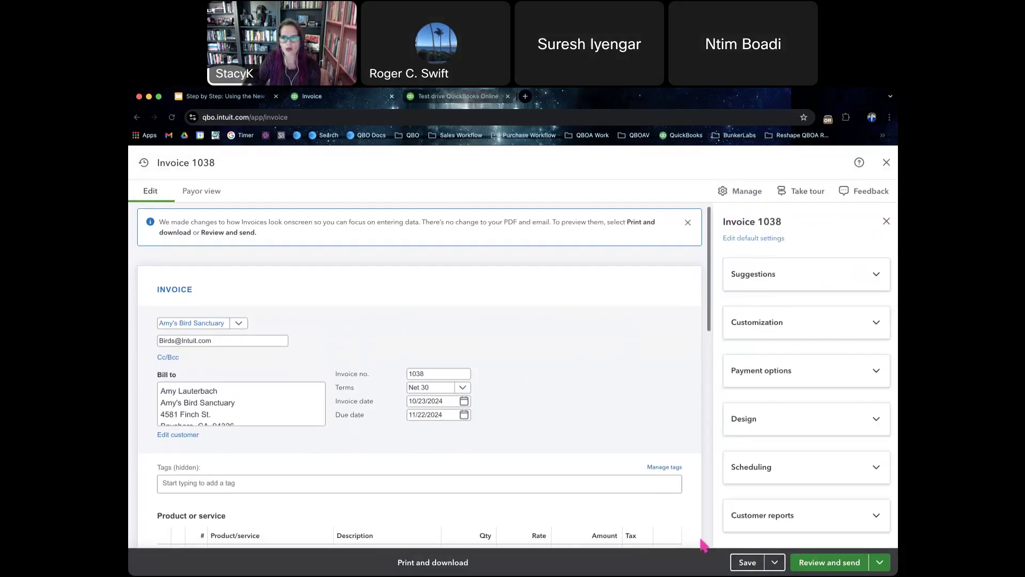
click(746, 564)
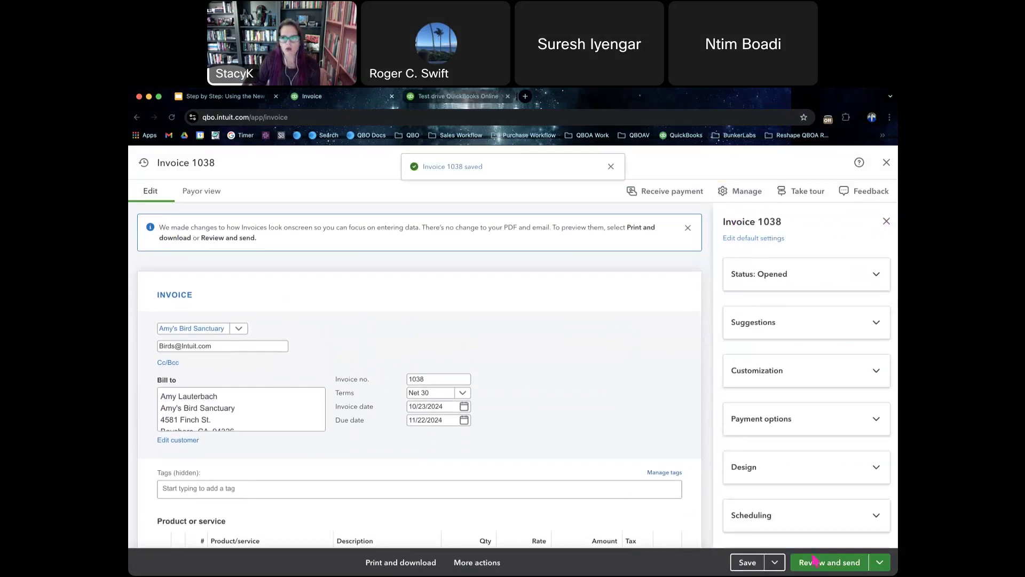
Step: In the invoice's scheduling options, turn off Print later, and switch Send later on and back off
scroll(825, 526, down, 1)
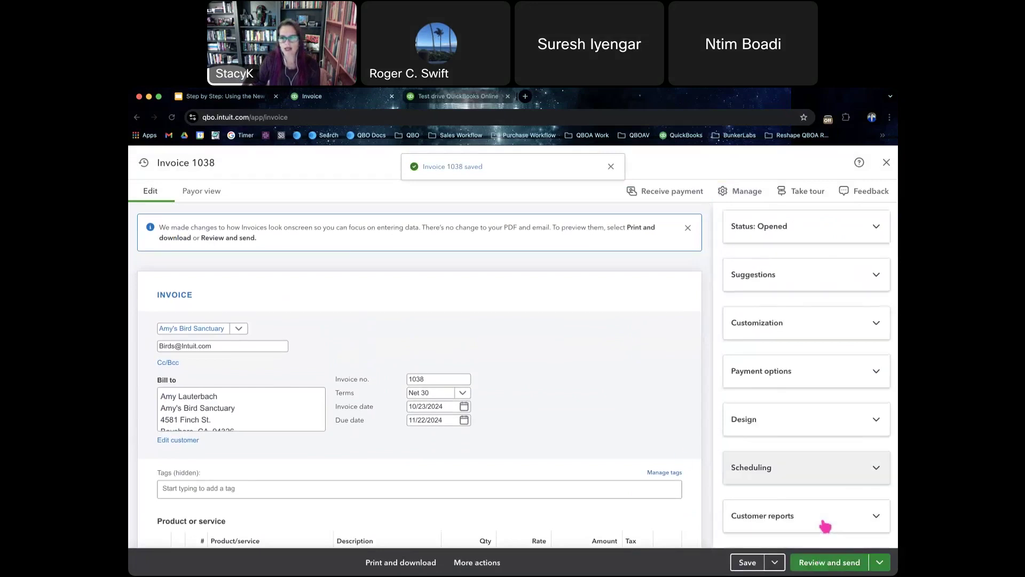
click(812, 477)
scroll(811, 479, down, 3)
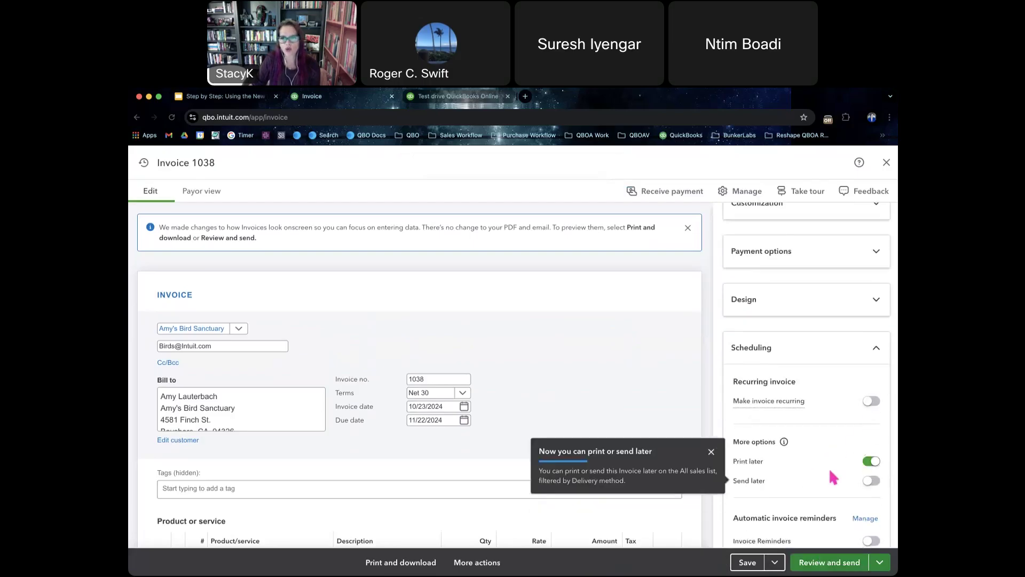
click(873, 461)
click(872, 480)
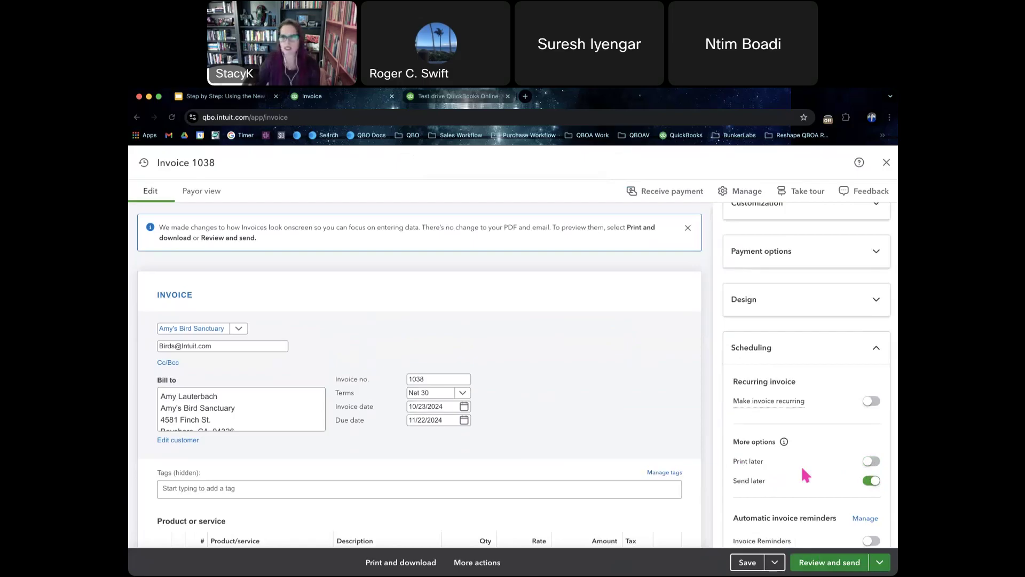
scroll(802, 470, down, 2)
click(875, 381)
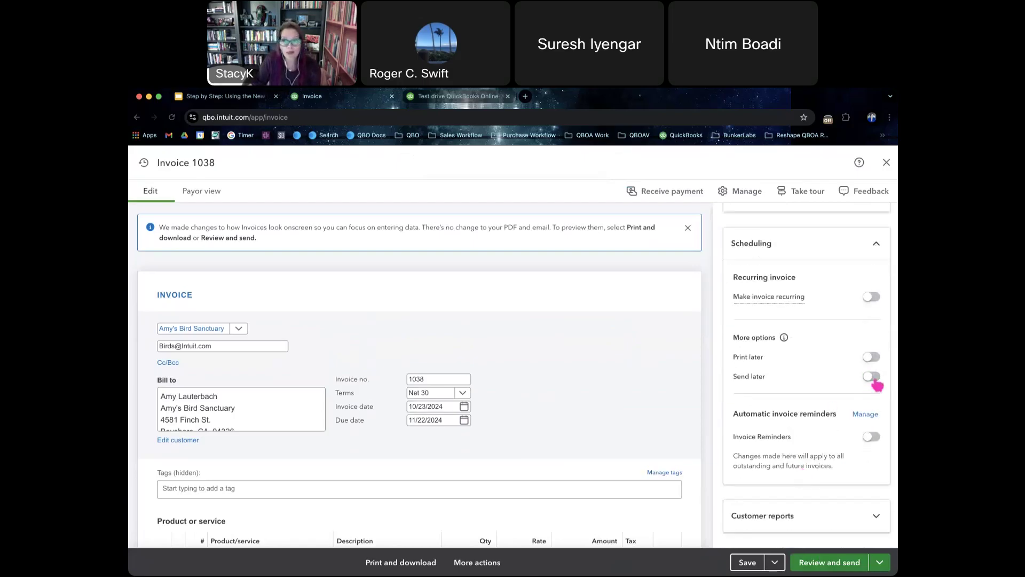
Step: Enable automatic invoice reminders, including the one 3 days after the due date, and save the invoice
click(870, 438)
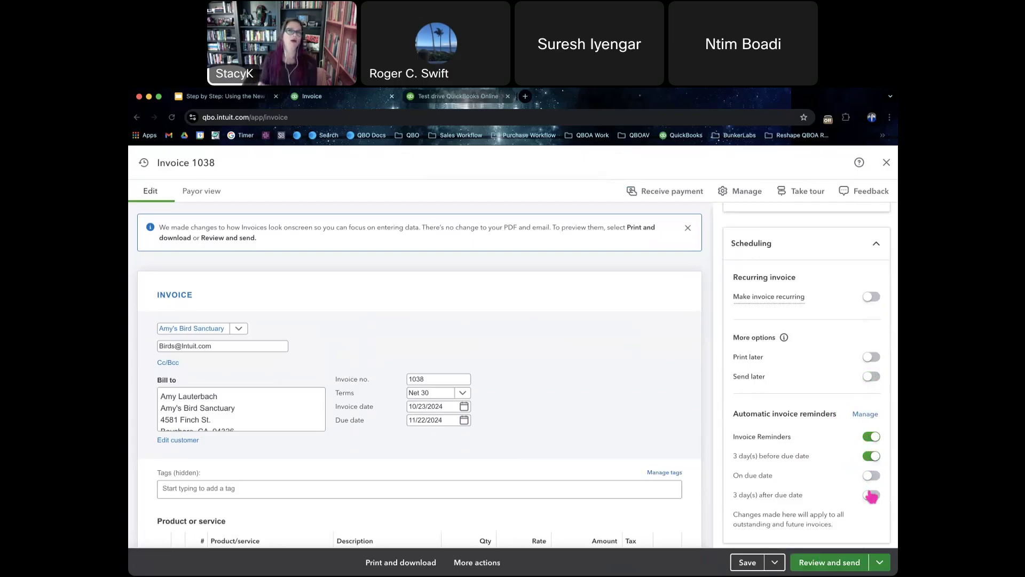
click(871, 496)
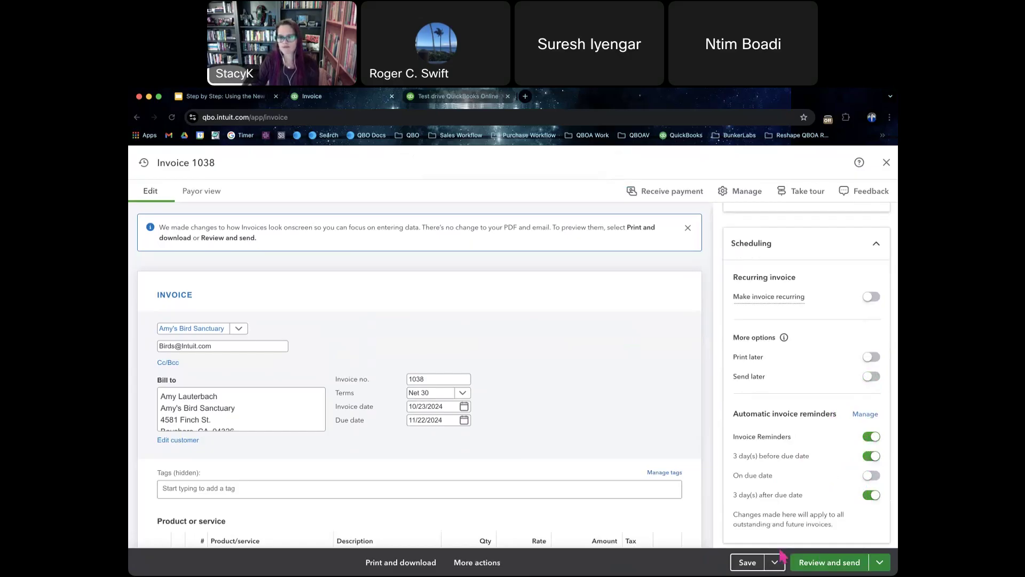
click(750, 563)
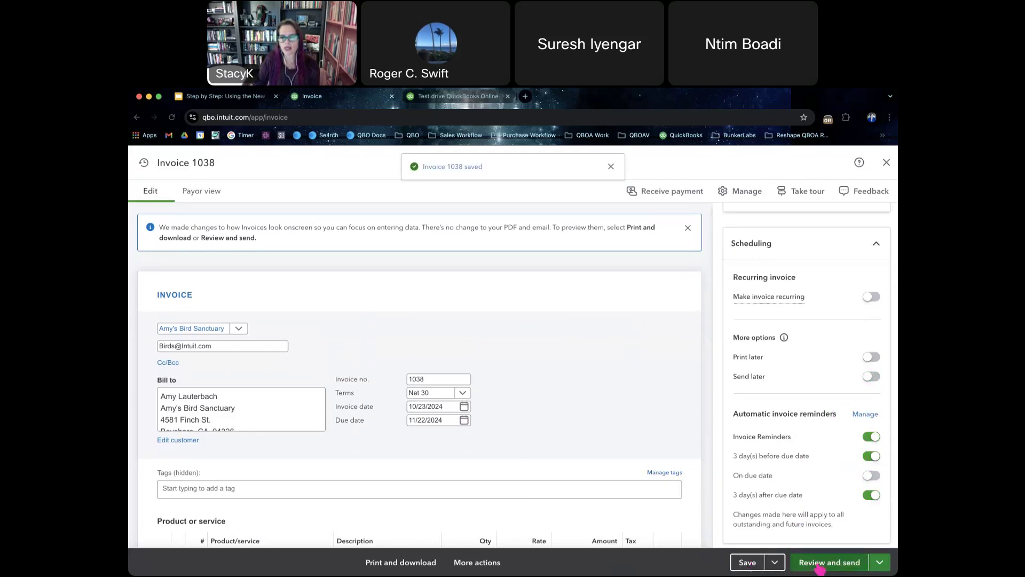
Step: Review the invoice's email and PDF with Send me a copy enabled, check the send options, and go back without sending
click(820, 570)
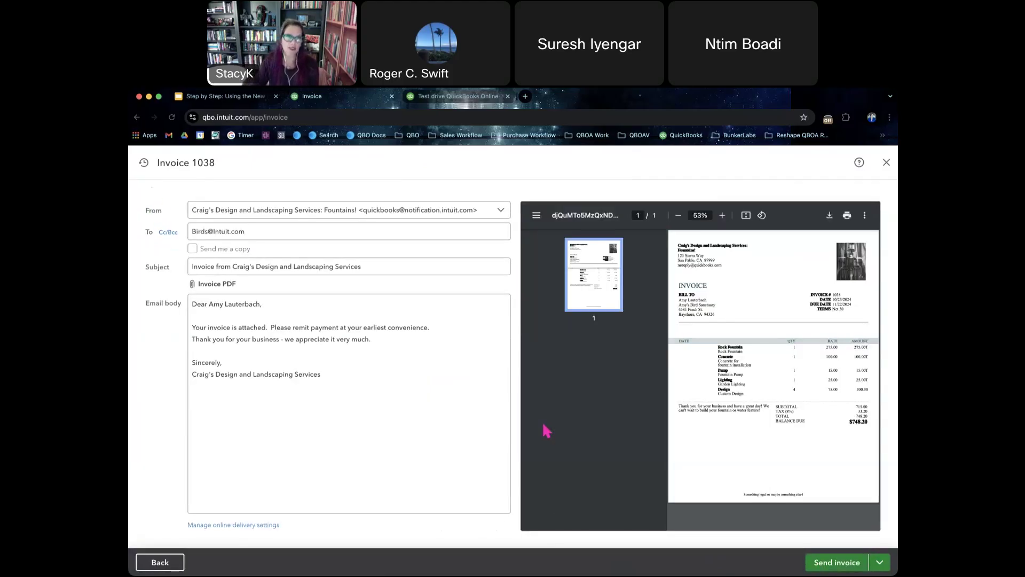
click(193, 249)
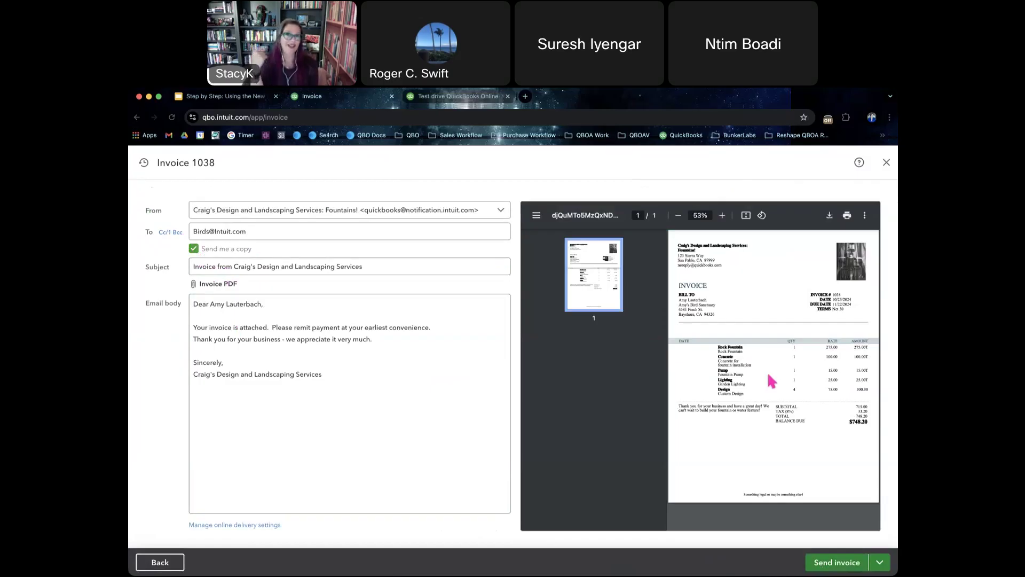
click(889, 569)
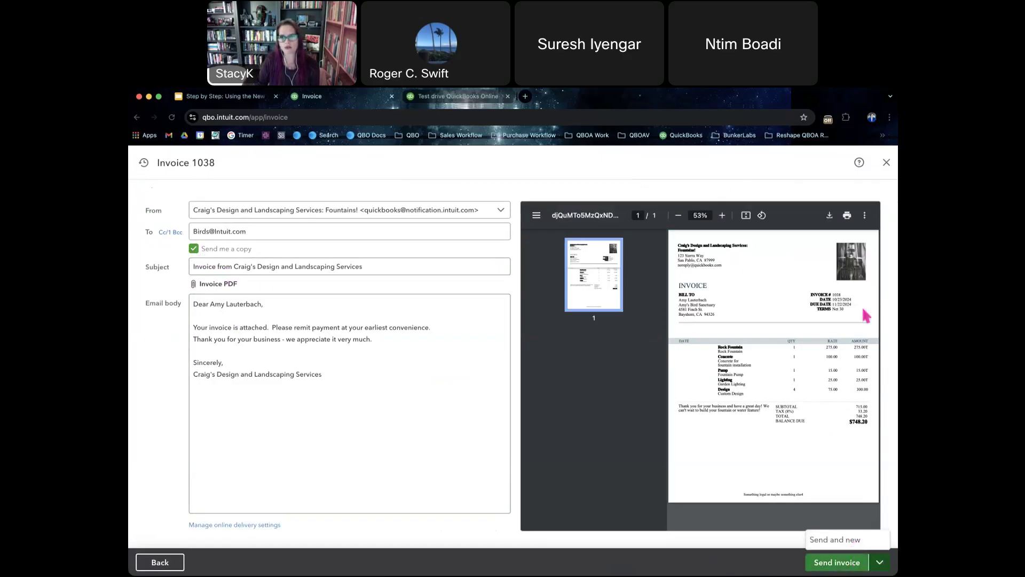
click(164, 566)
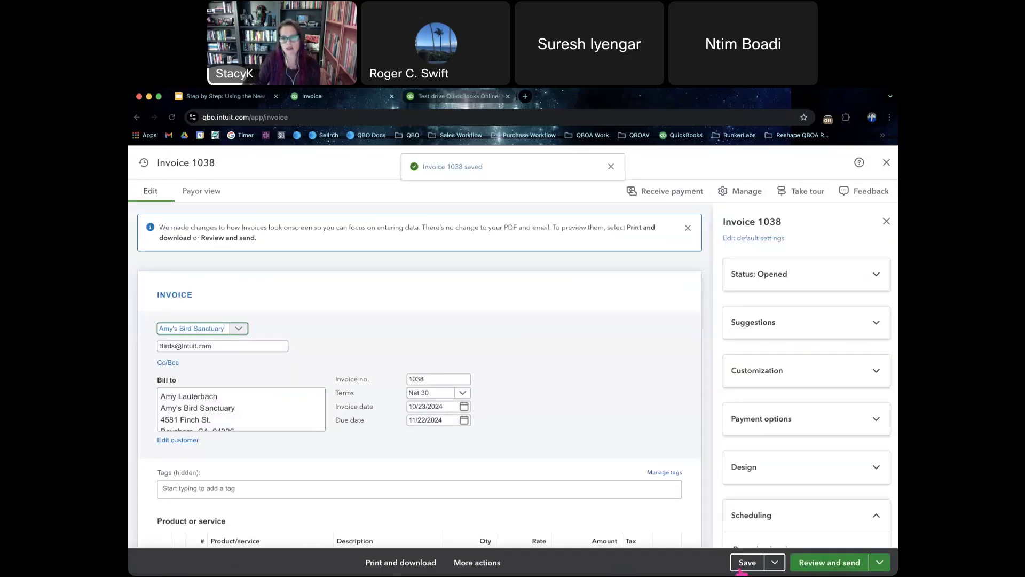
Step: Save the invoice again and open its list of additional actions
click(743, 569)
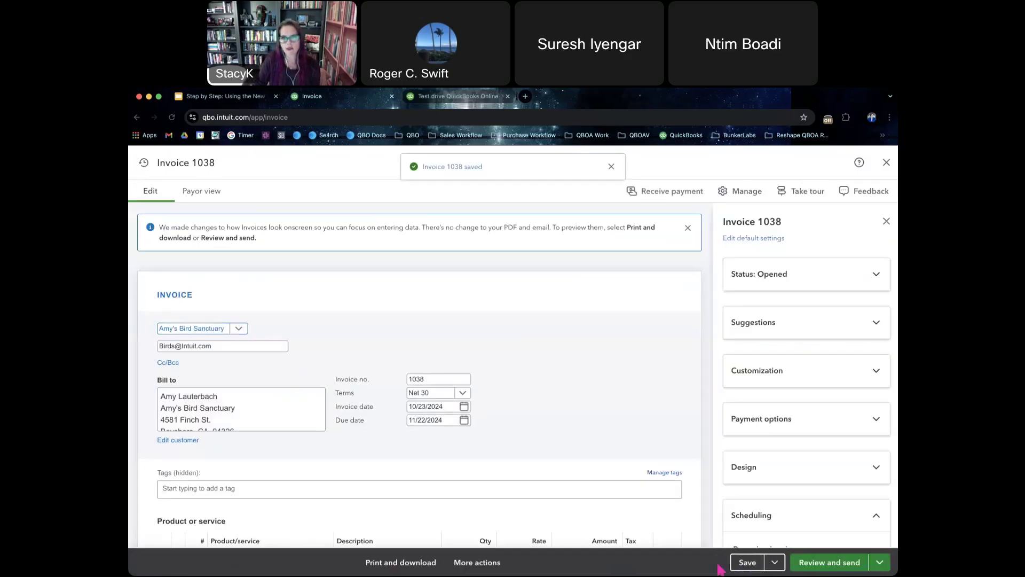
click(475, 566)
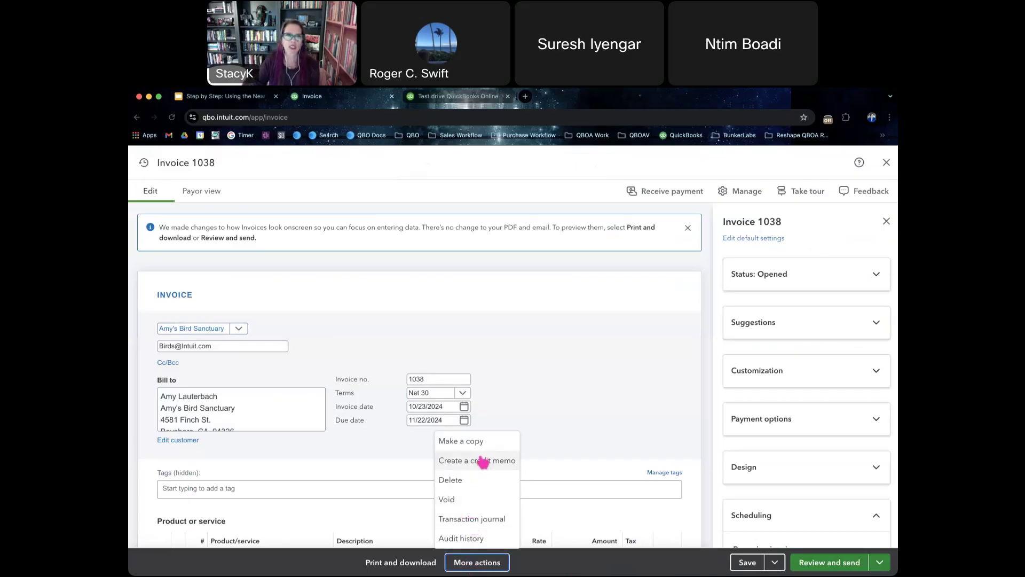
Step: Save Invoice 1038 and start a new blank invoice with its management settings hidden
click(538, 431)
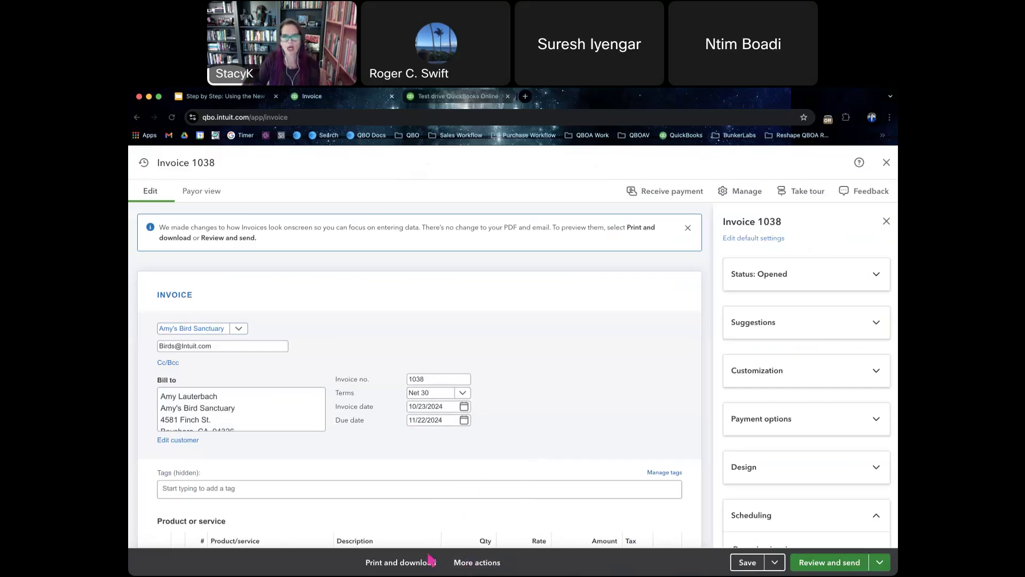
click(880, 562)
click(775, 562)
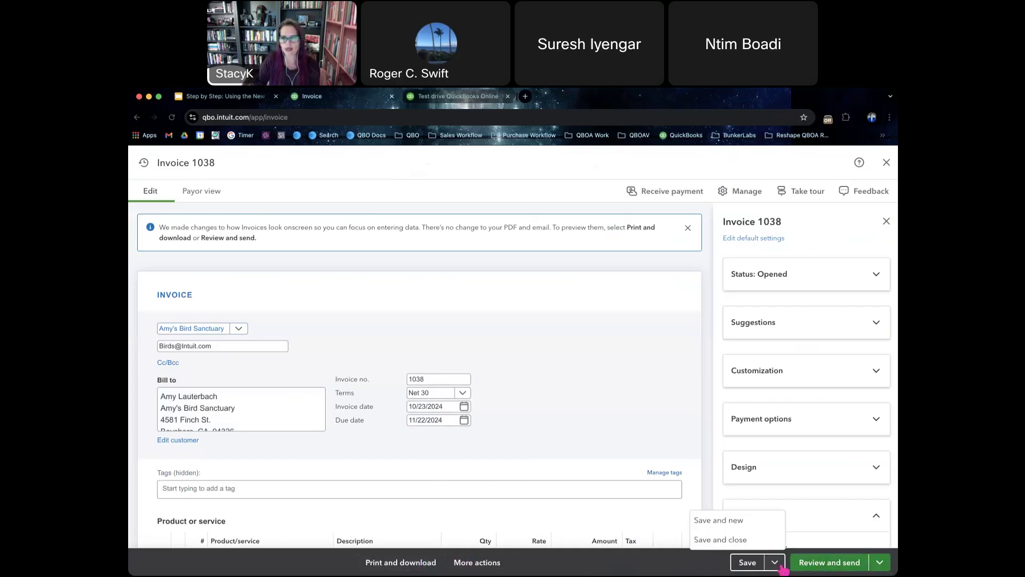
click(747, 521)
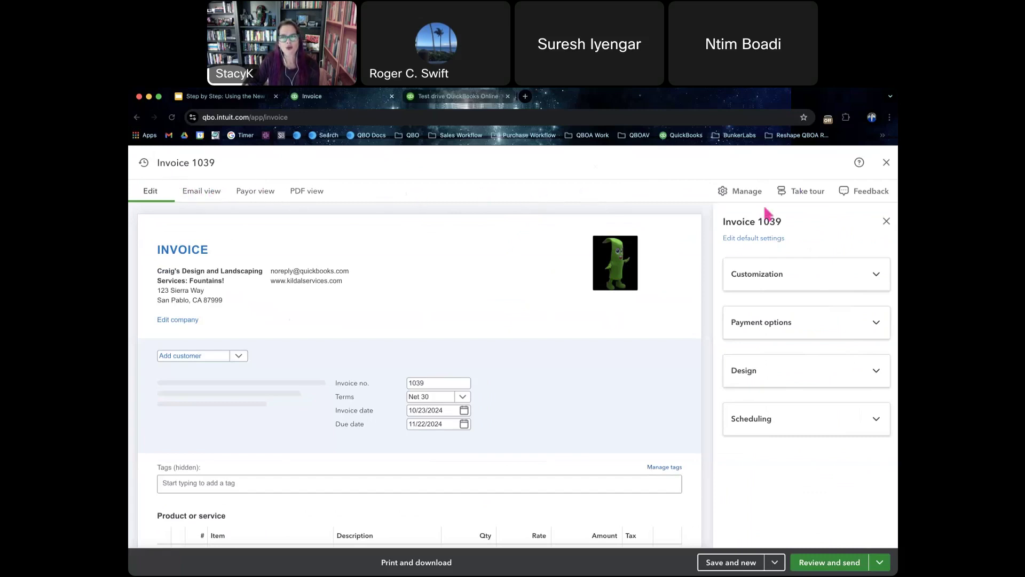
click(886, 222)
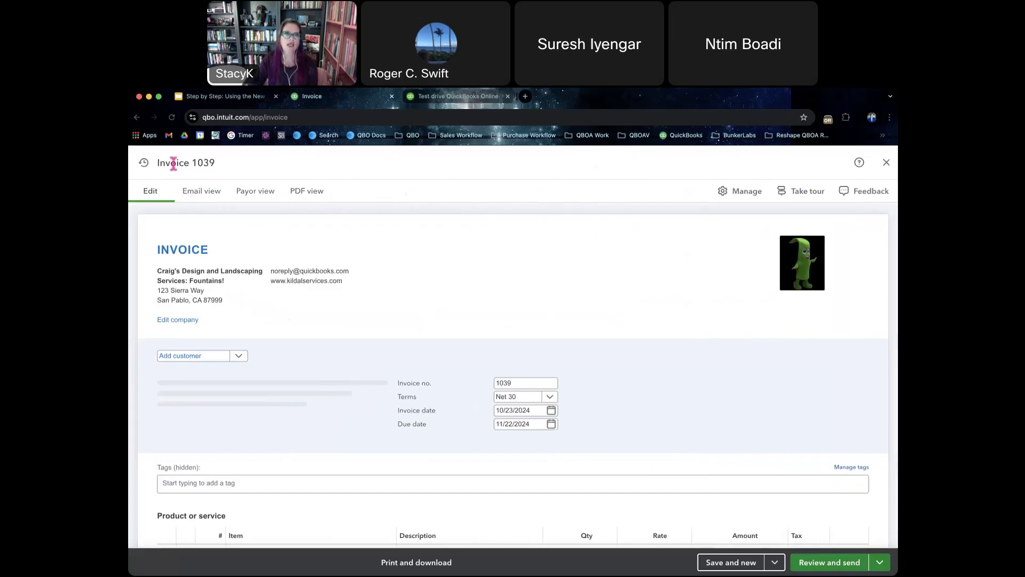
Step: Open Invoice 1030 from the recent transactions and browse forward through the next invoices to Invoice 1016
click(148, 165)
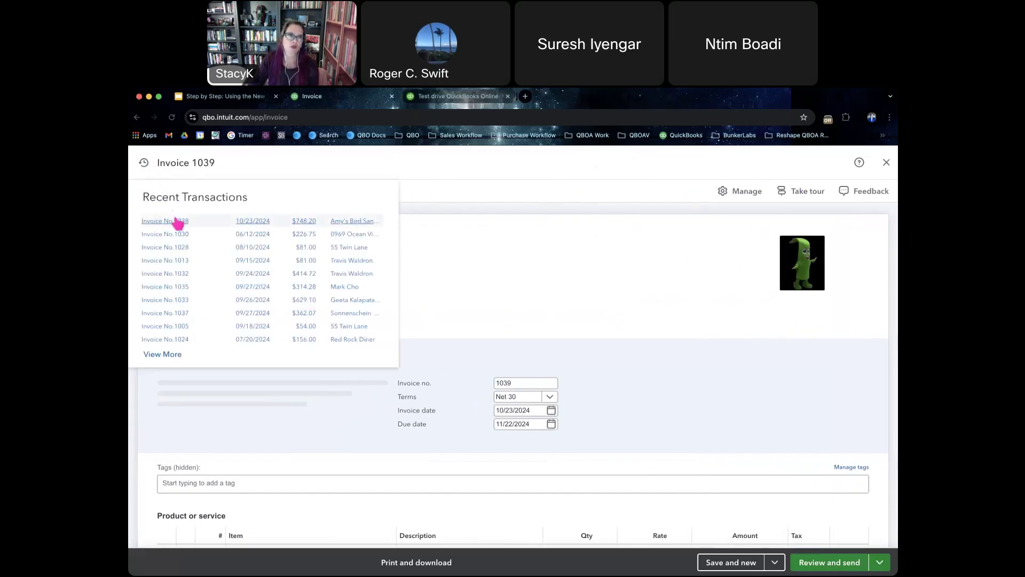
click(172, 239)
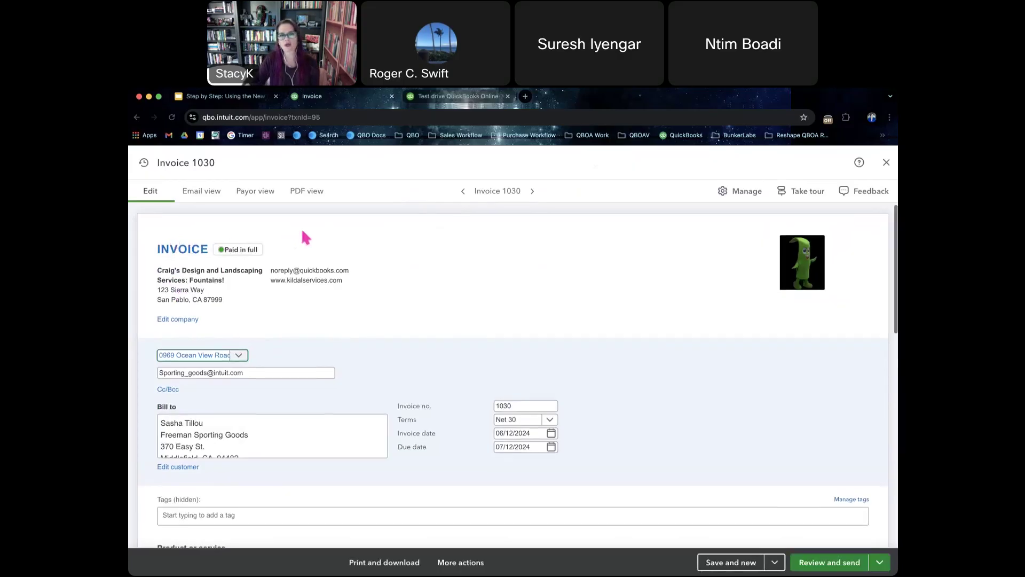
click(533, 191)
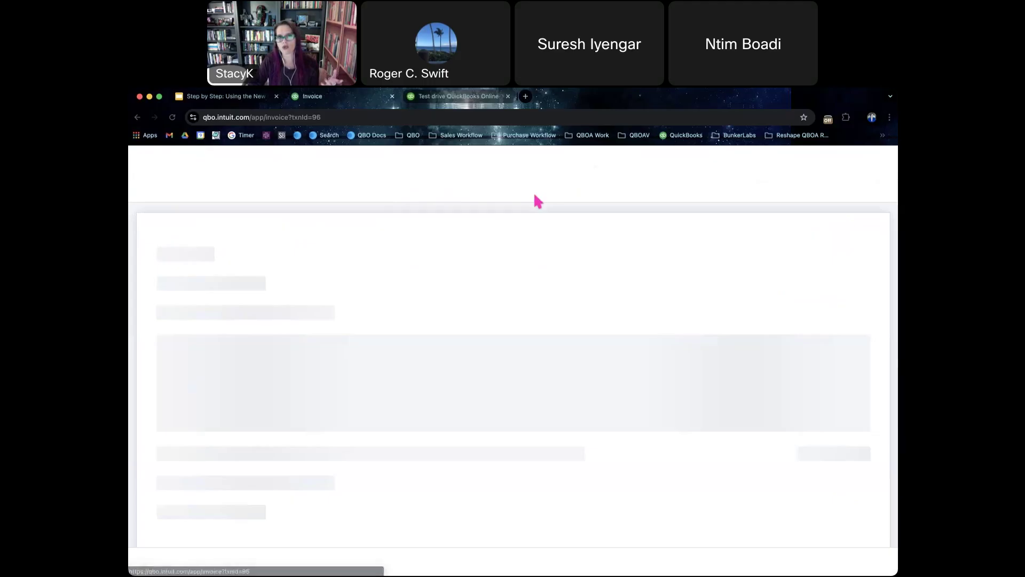
click(533, 193)
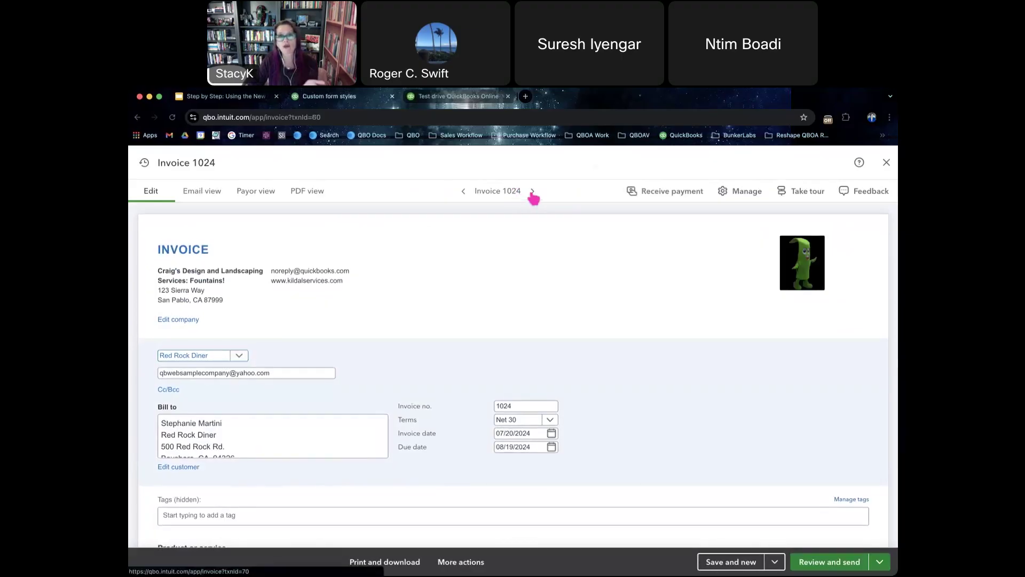
click(532, 192)
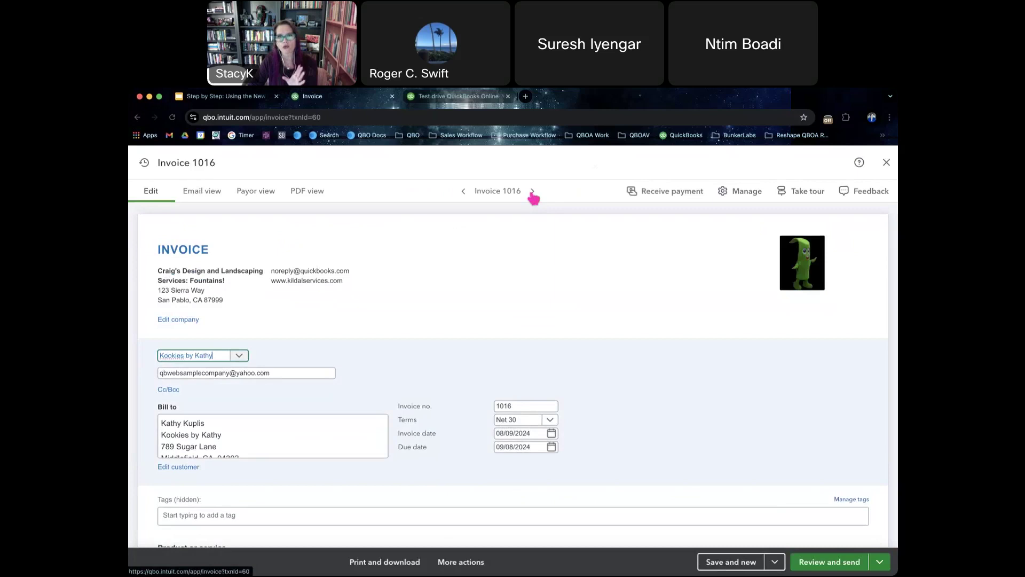
Step: Browse back through the preceding invoices to Invoice 1002 for Bill's Windsurf Shop
click(464, 192)
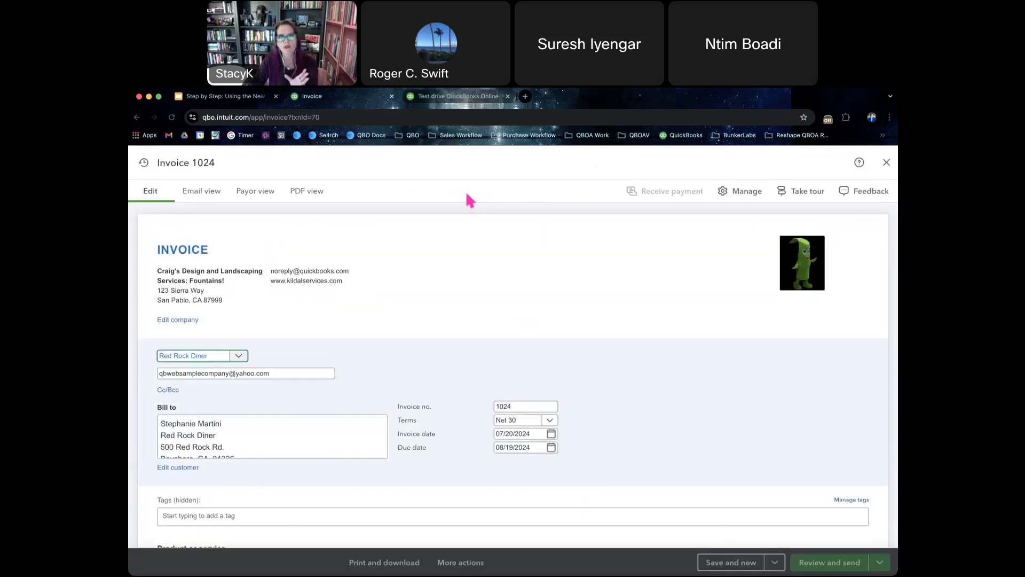
click(465, 193)
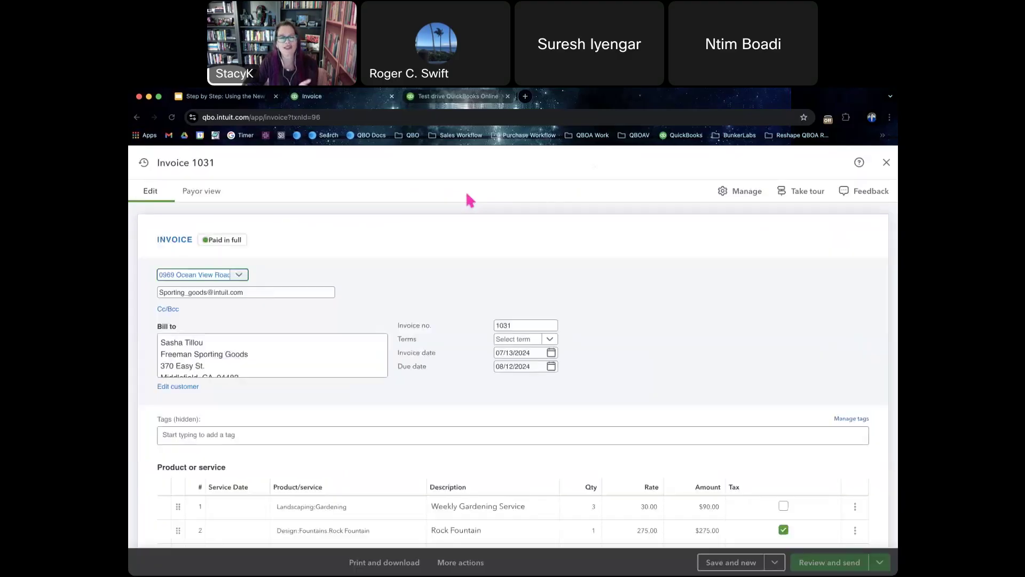
click(466, 195)
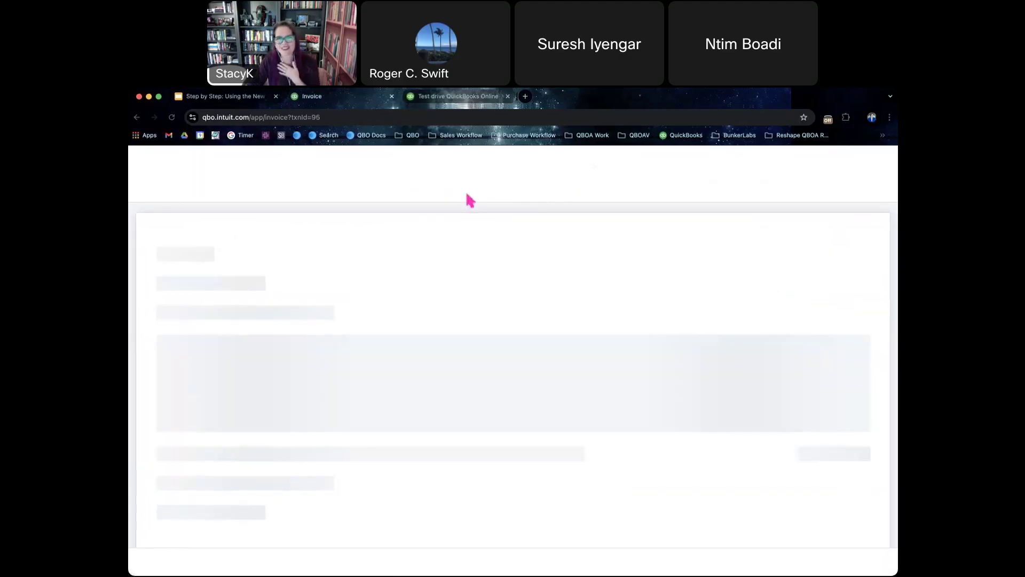
click(463, 191)
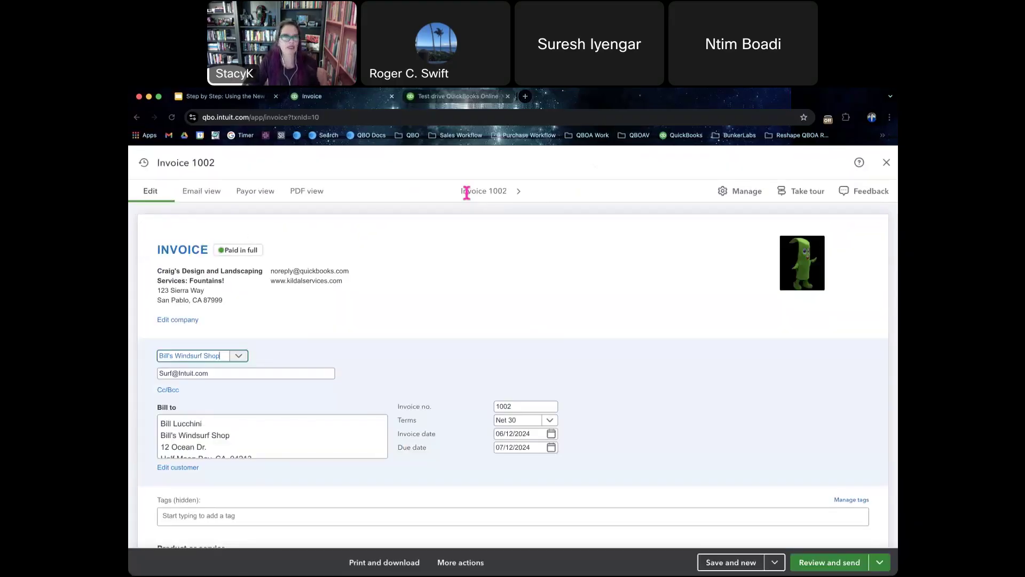
Step: Show the management settings for Invoice 1002, toggling them closed and open again
click(738, 192)
click(723, 198)
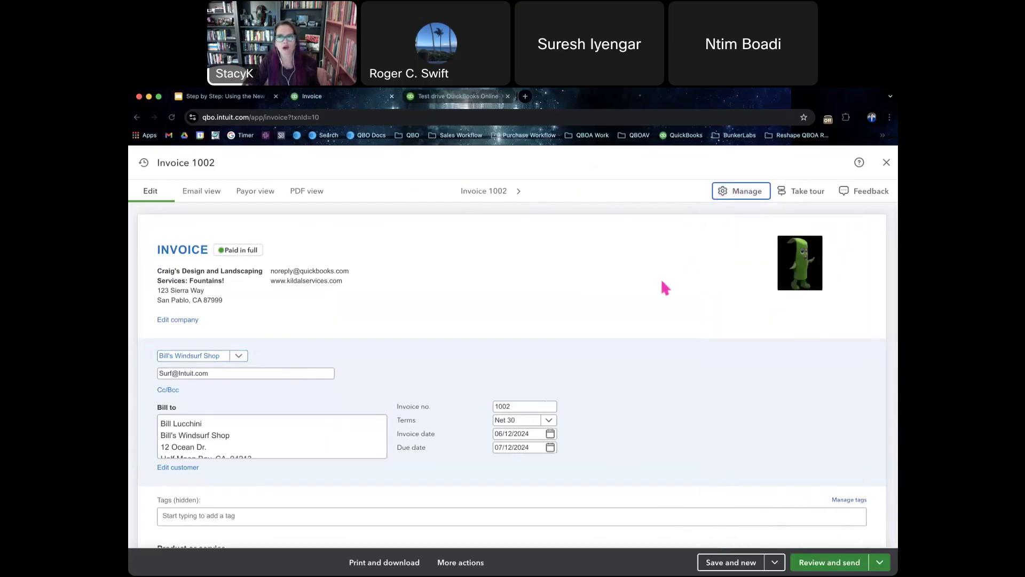
click(734, 199)
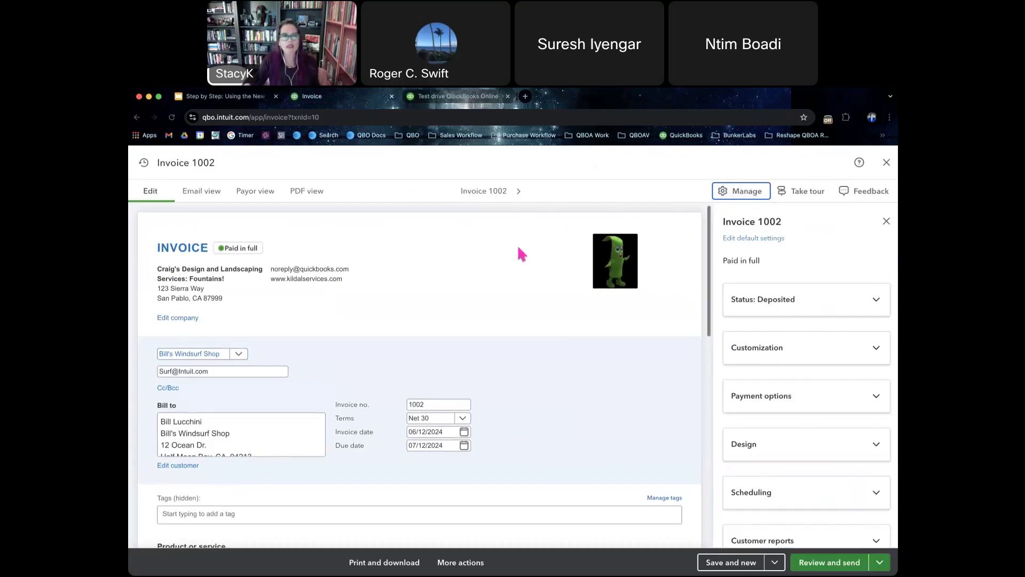
Step: Examine Invoice 1002's line items, totals, linked payment and payment status
scroll(521, 253, down, 10)
scroll(521, 252, down, 2)
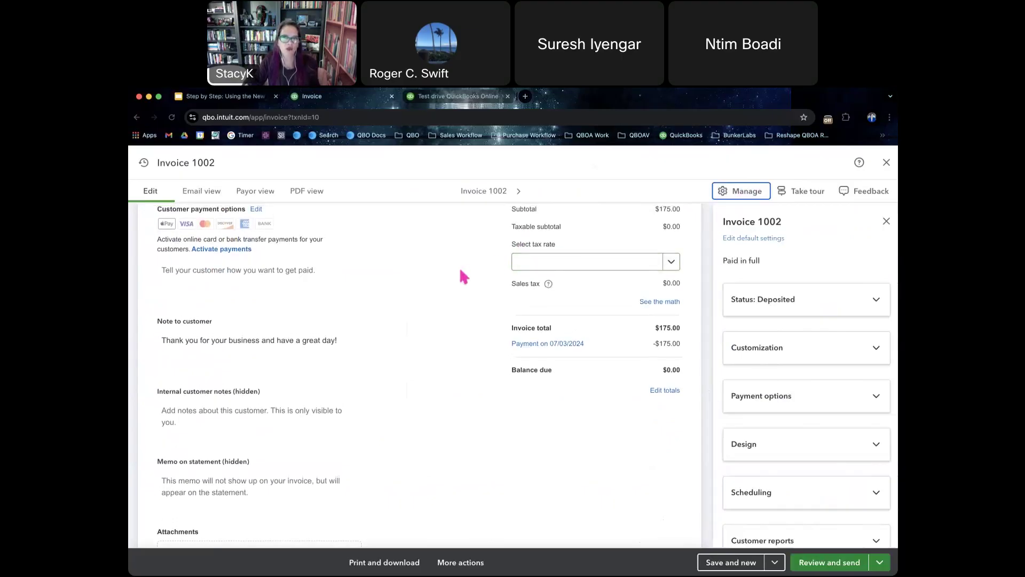
scroll(459, 268, up, 1)
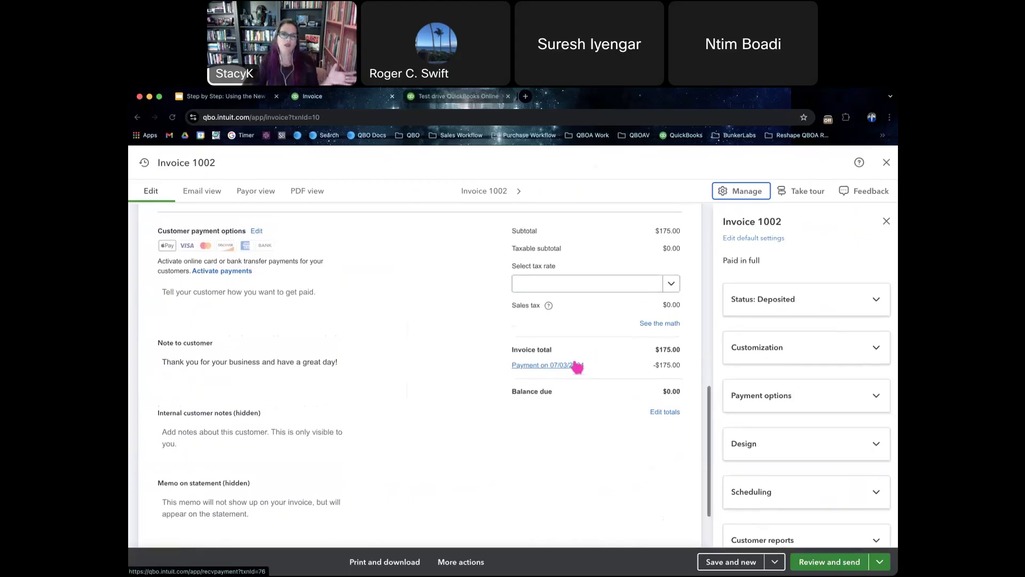
scroll(577, 366, up, 3)
scroll(577, 367, up, 1)
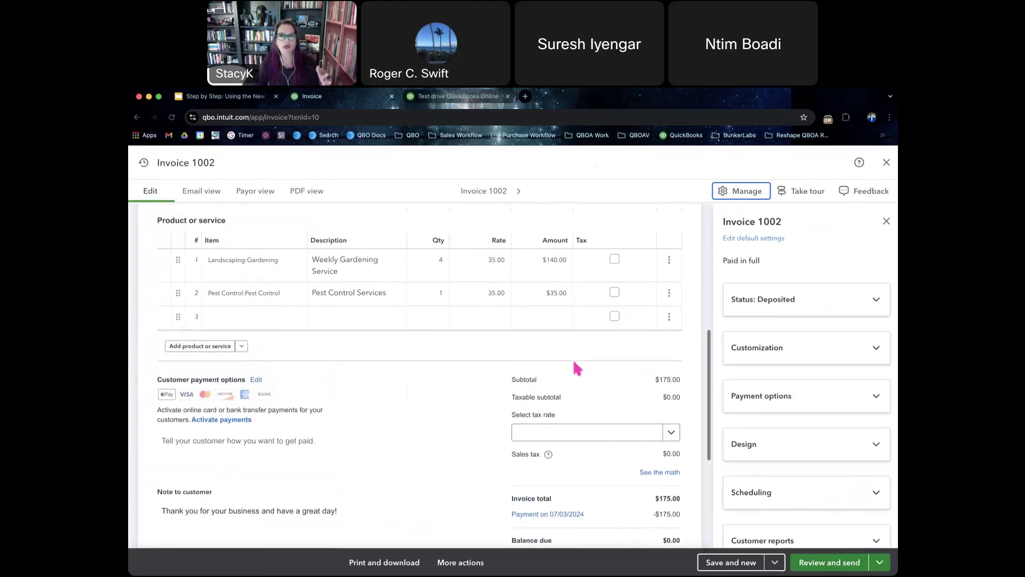
click(562, 269)
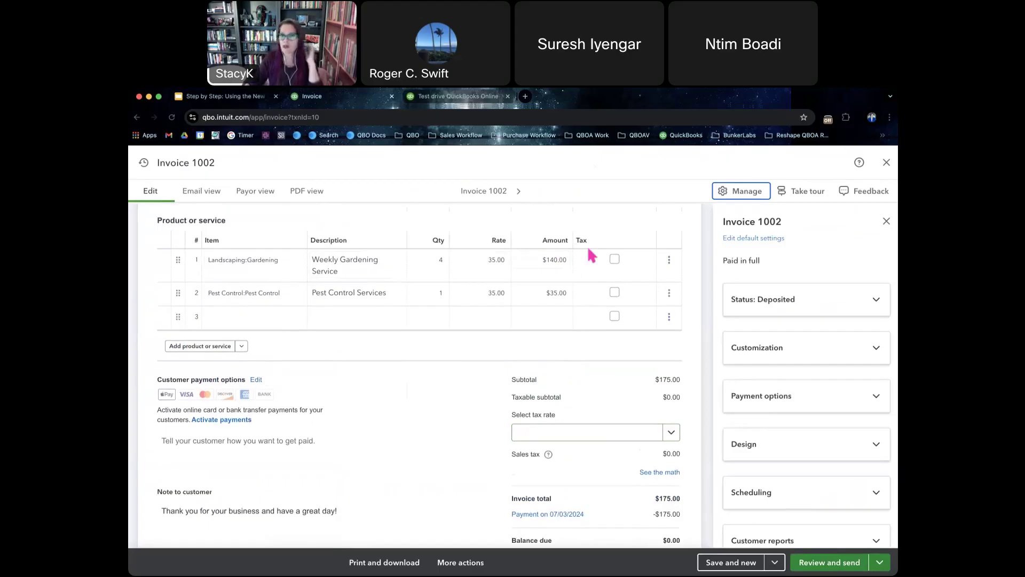
scroll(502, 349, down, 2)
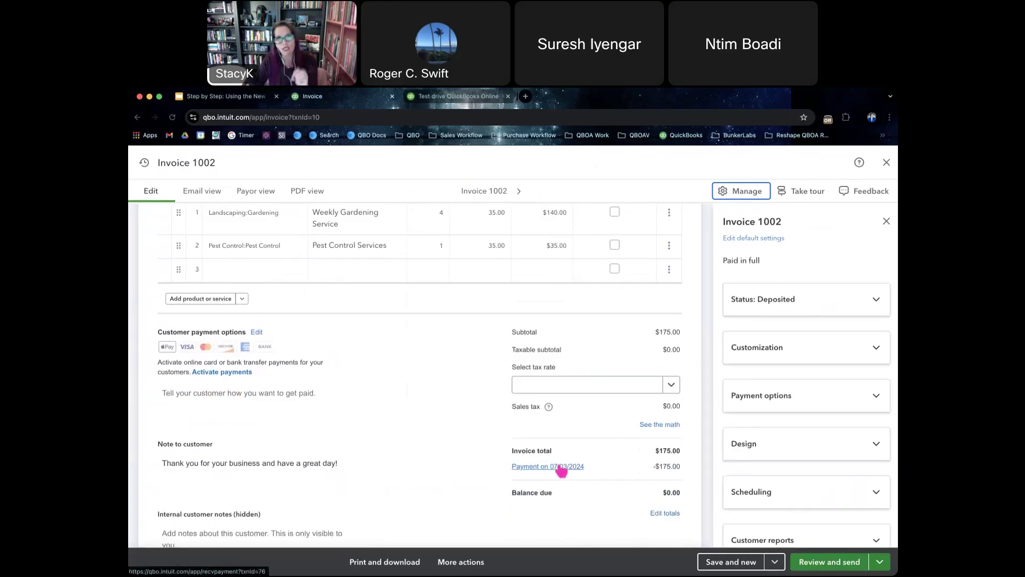
scroll(560, 467, up, 8)
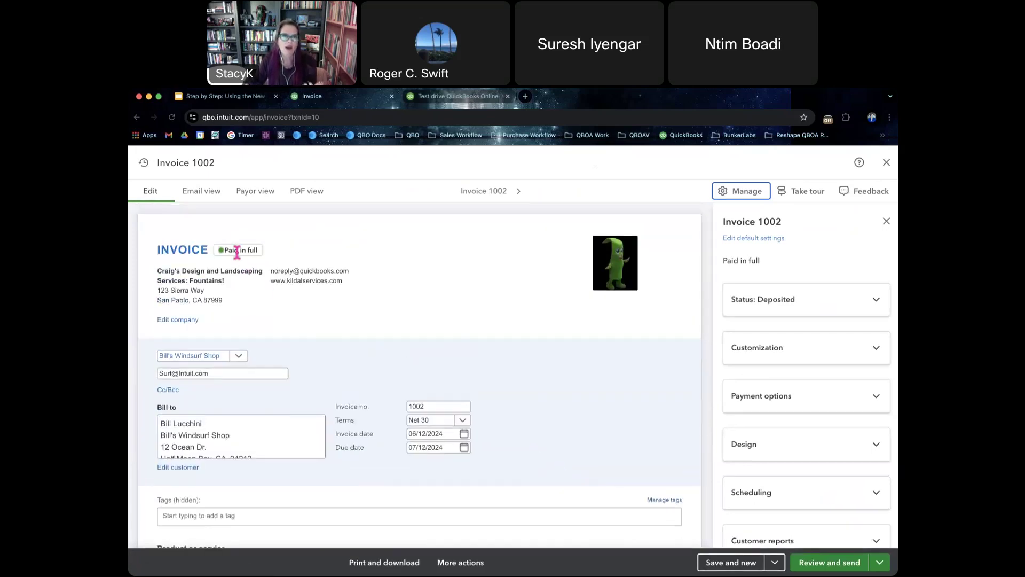
scroll(424, 335, down, 6)
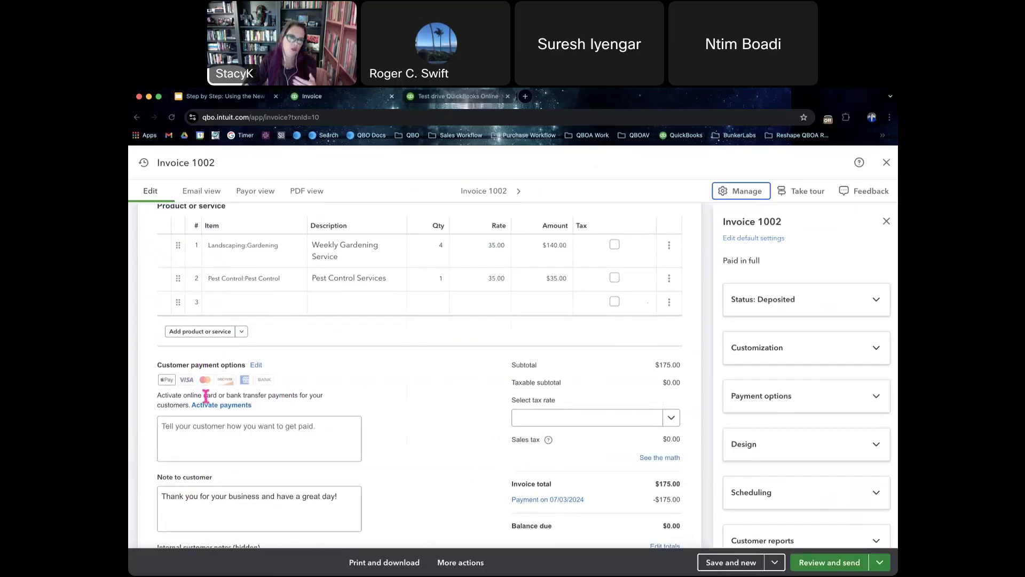
Step: Examine the invoice's customer payment instructions and the note to customer without changing them
click(219, 430)
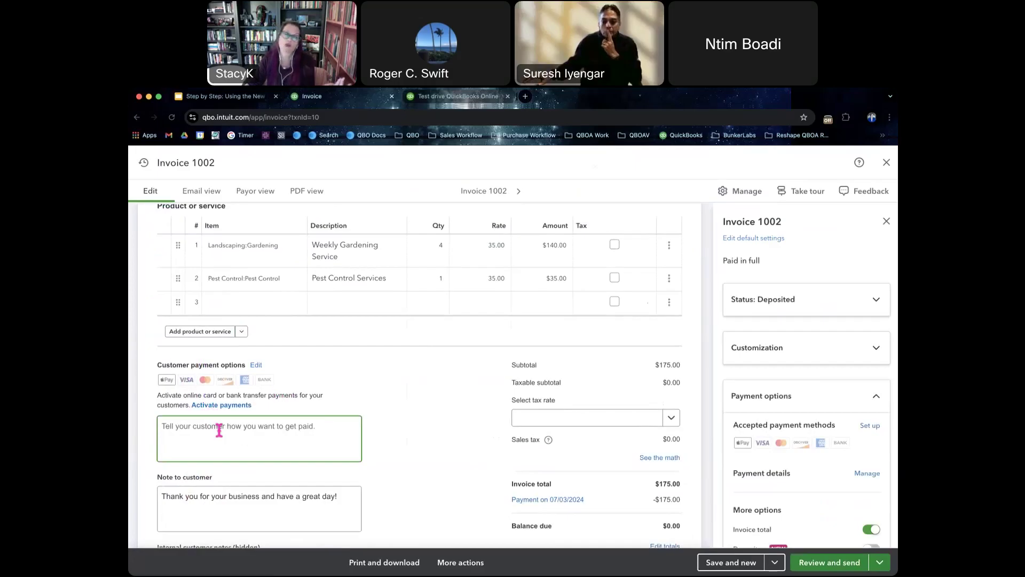
click(386, 409)
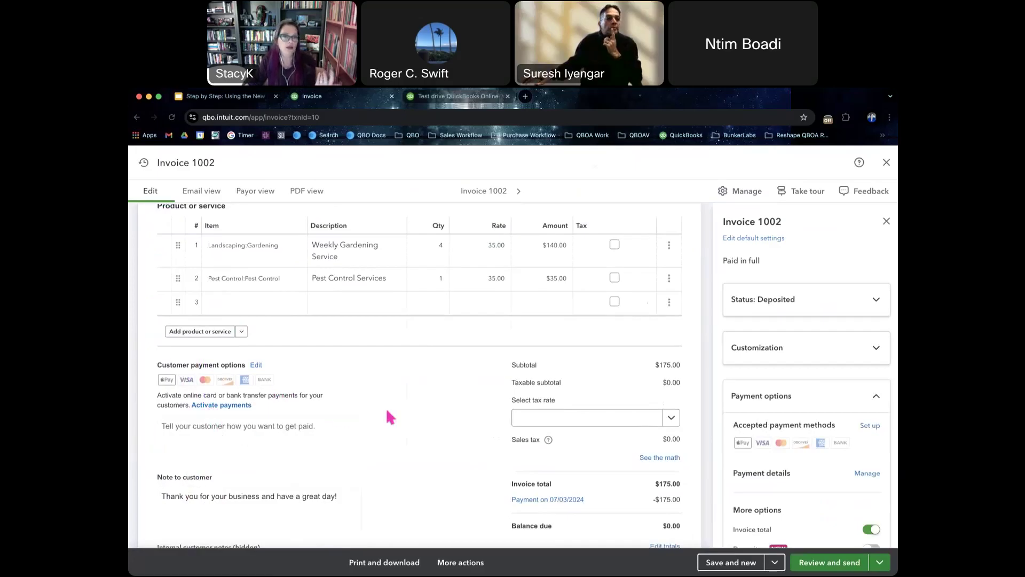
scroll(386, 409, down, 1)
click(327, 476)
scroll(327, 477, down, 1)
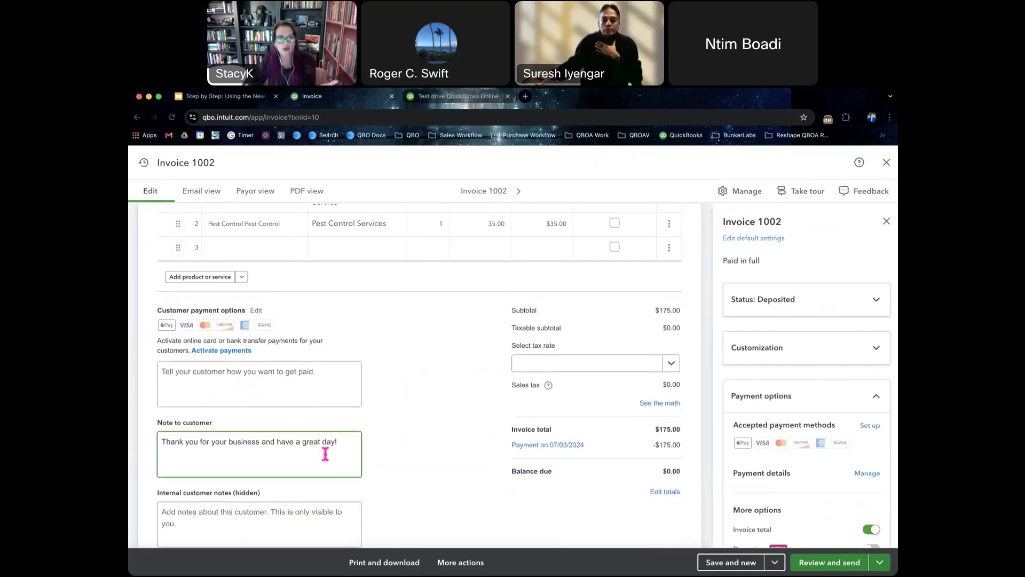
Step: Examine the internal customer notes and memo on statement fields, and collapse the payment options
scroll(347, 454, down, 2)
click(304, 483)
scroll(305, 489, down, 3)
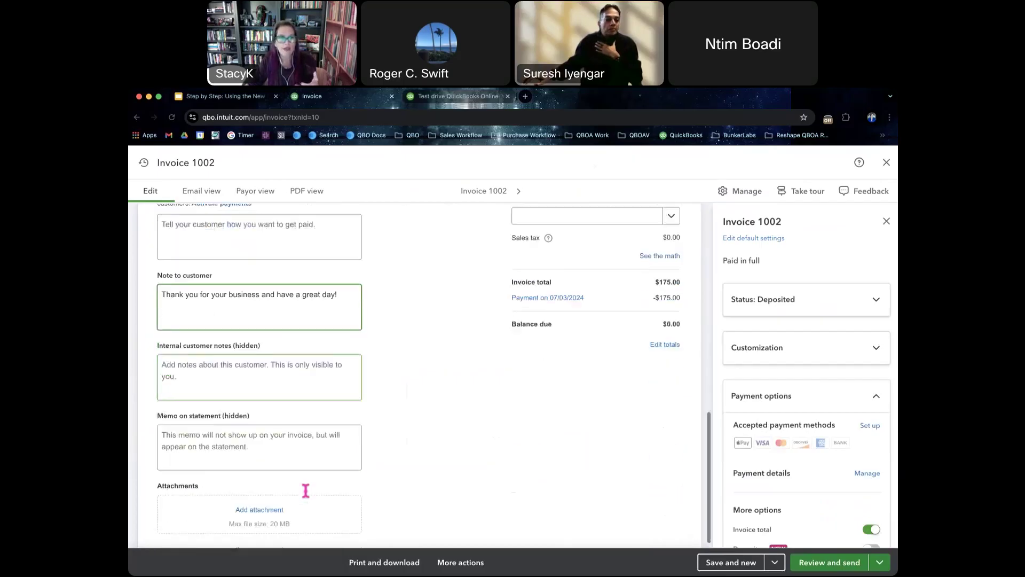
scroll(306, 490, down, 1)
click(269, 425)
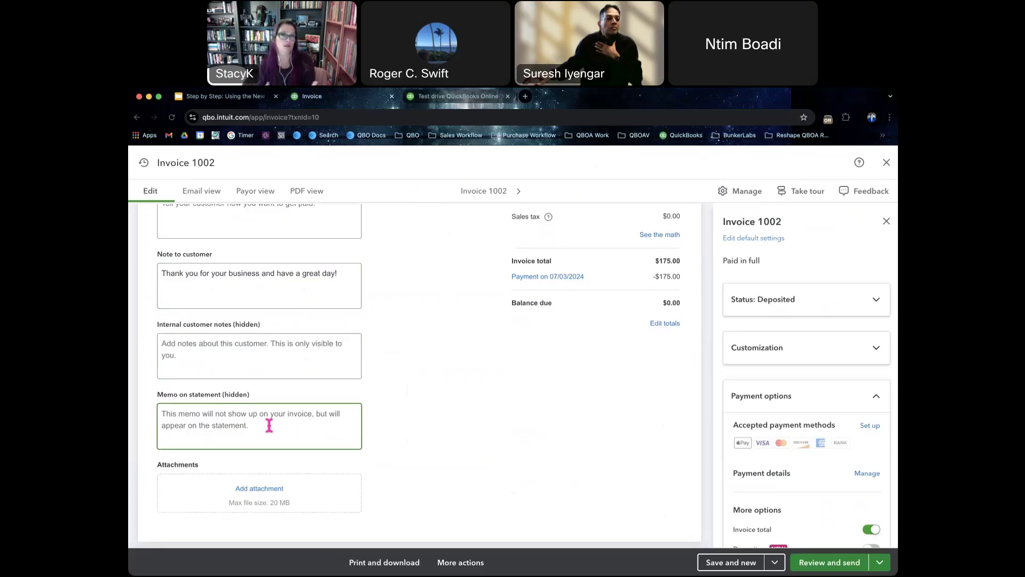
click(263, 363)
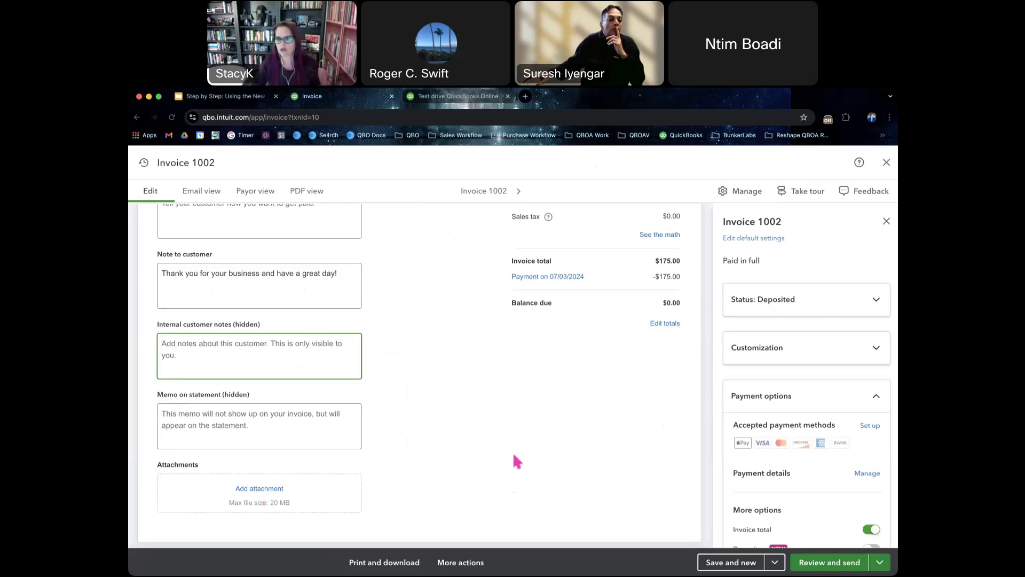
click(875, 402)
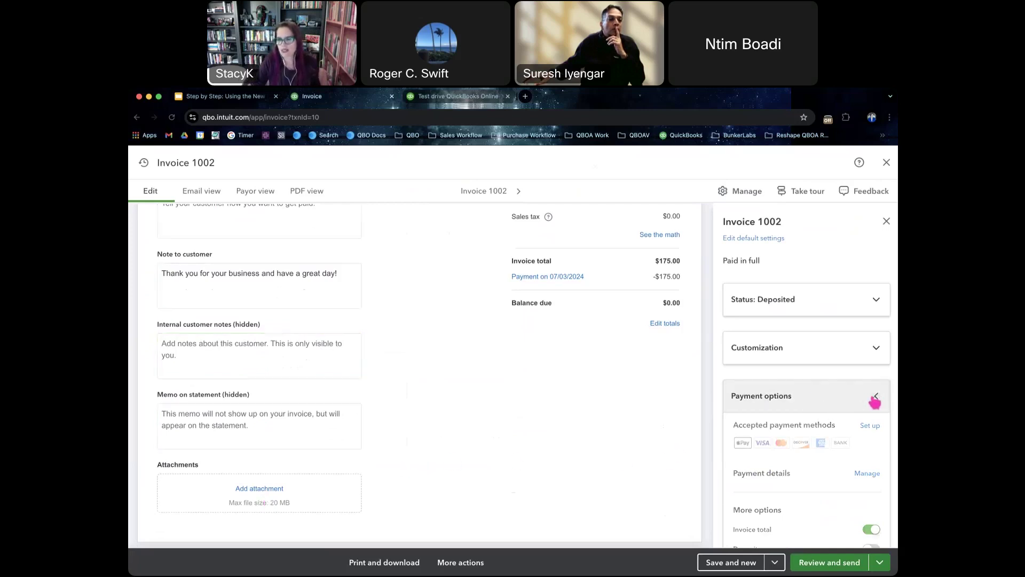
scroll(469, 434, up, 10)
scroll(469, 433, down, 10)
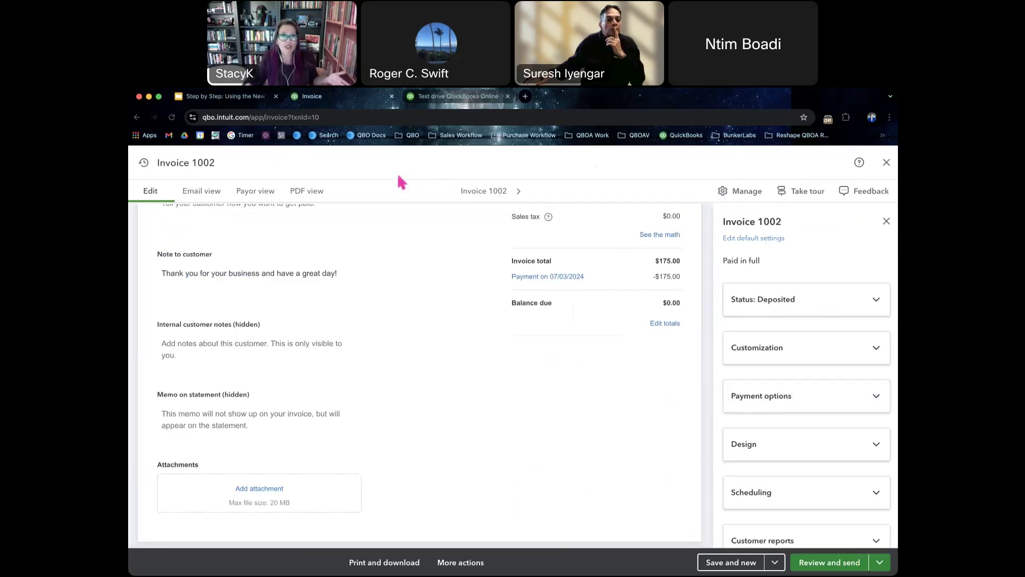
Step: Switch to the Google Slides presentation and advance to the Questions? slide
click(265, 99)
key(Right)
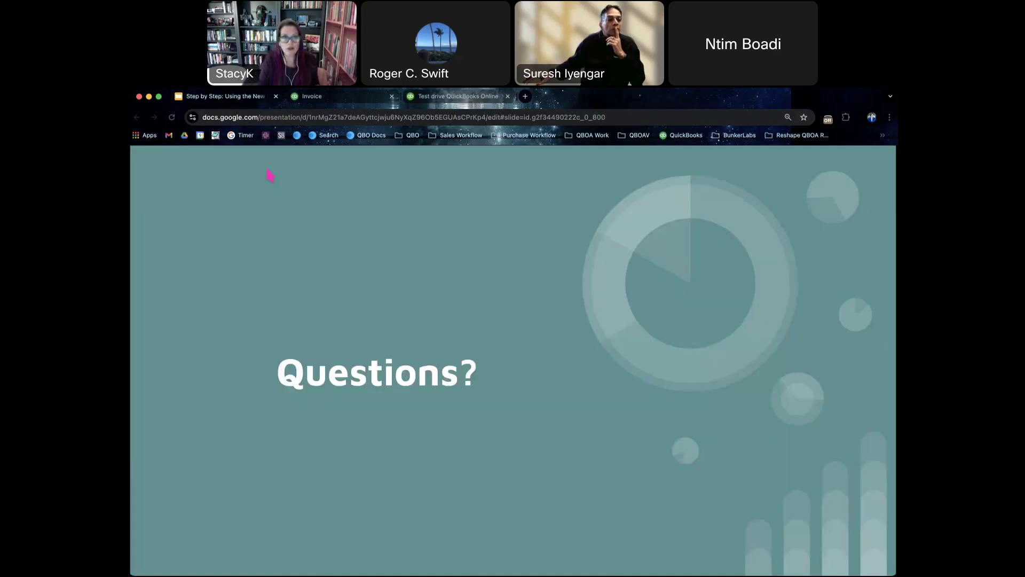